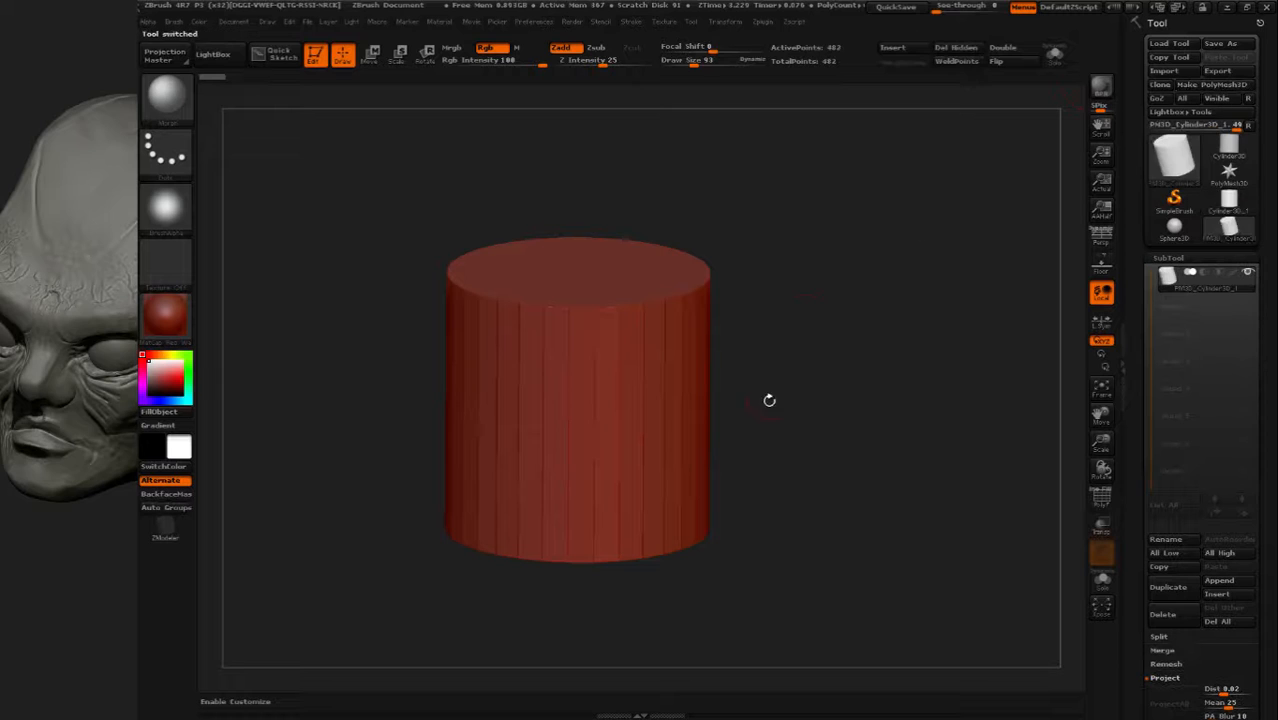
# Show the polyframe on the cylinder and switch to the ZModeler brush
pyautogui.click(1101, 500)
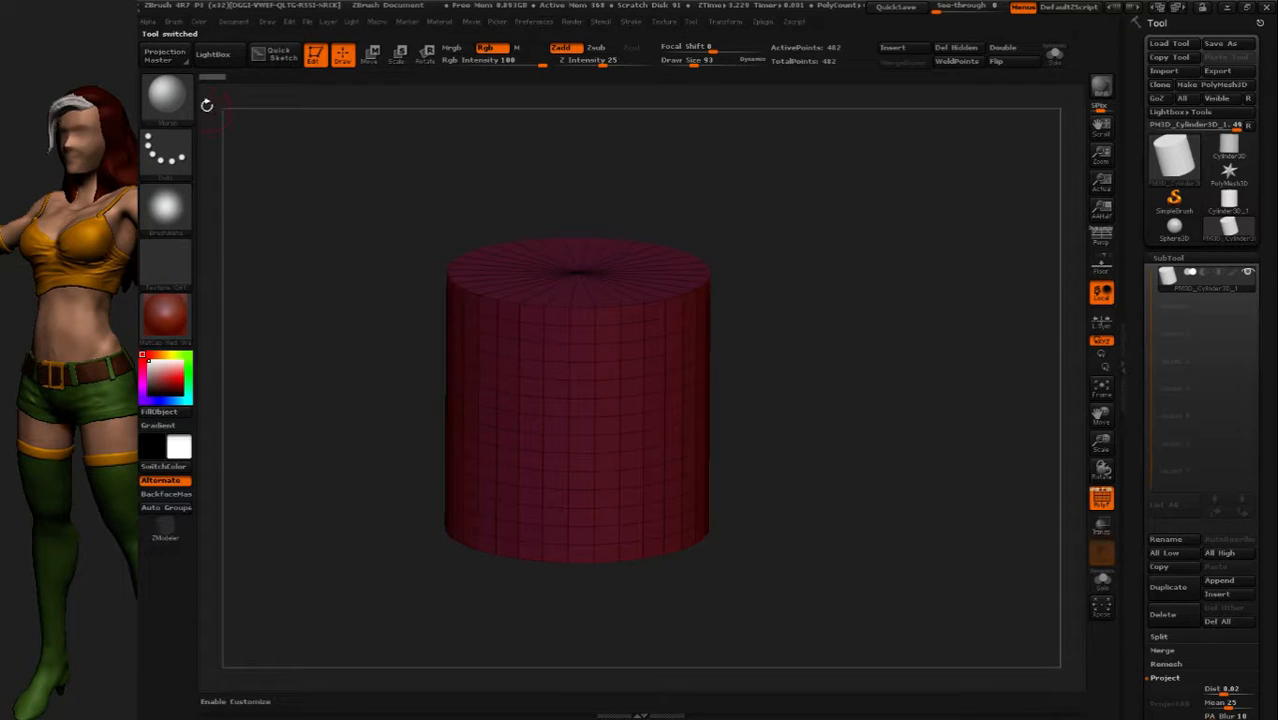
pyautogui.click(166, 95)
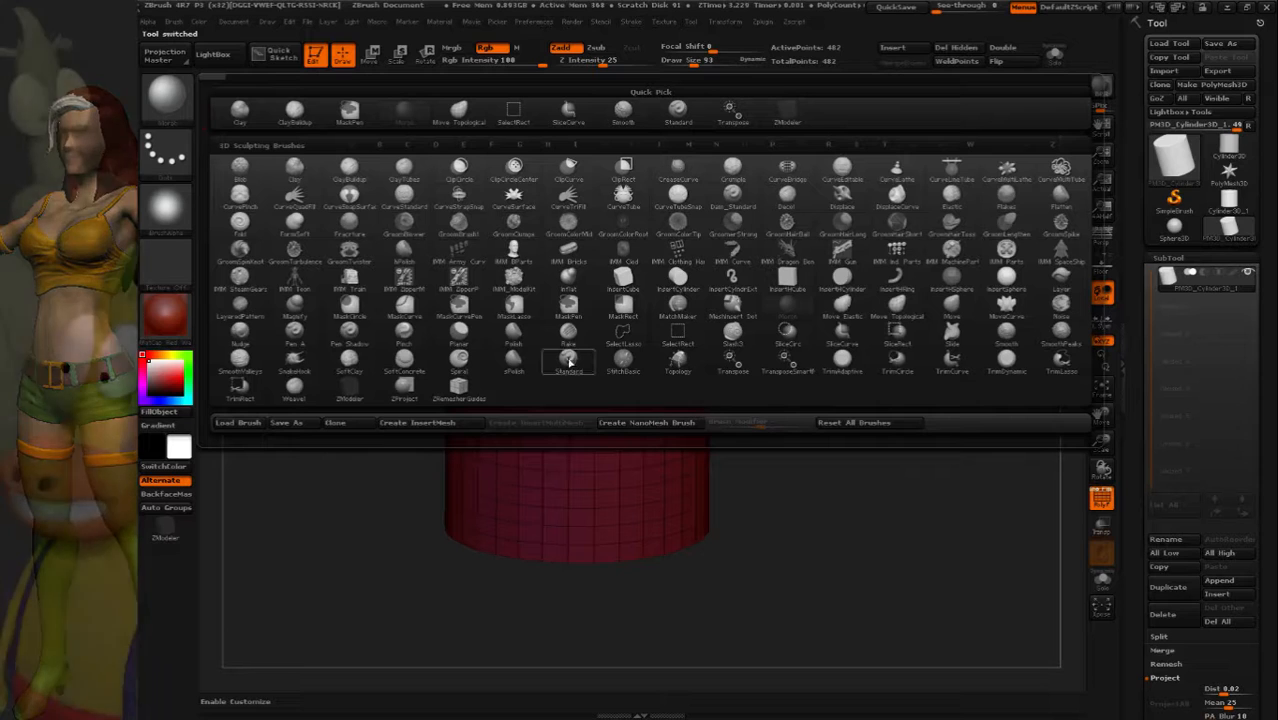
pyautogui.click(348, 395)
# Delete the cylinder's top and bottom caps using the ZModeler Delete action with the Flat Island target
pyautogui.moveTo(638, 286); pyautogui.dragTo(616, 300, button='right')
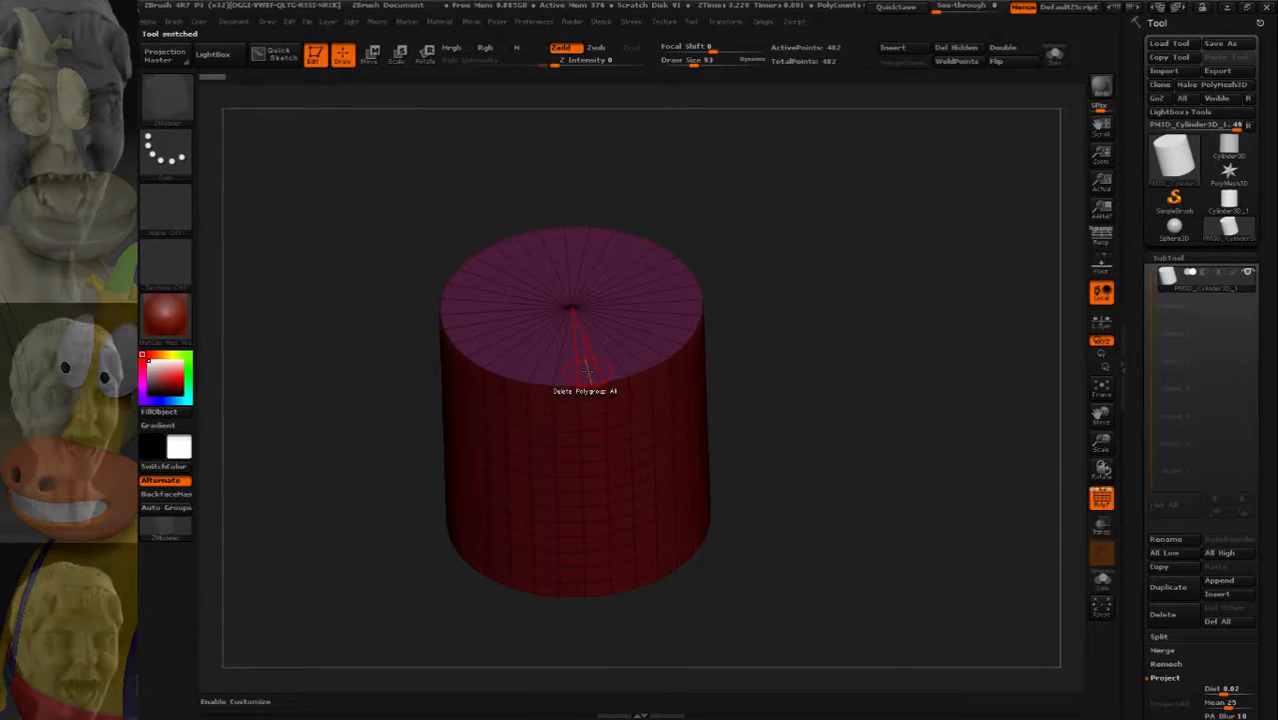
pyautogui.press('space')
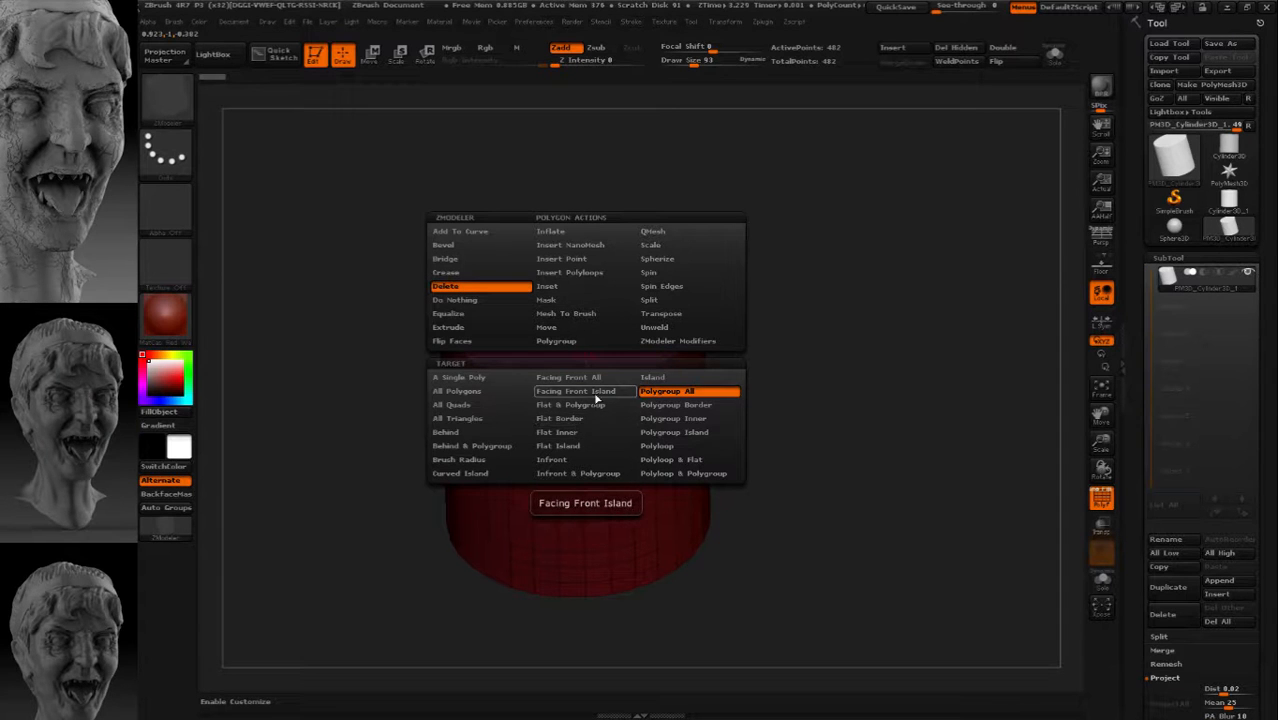
pyautogui.click(558, 446)
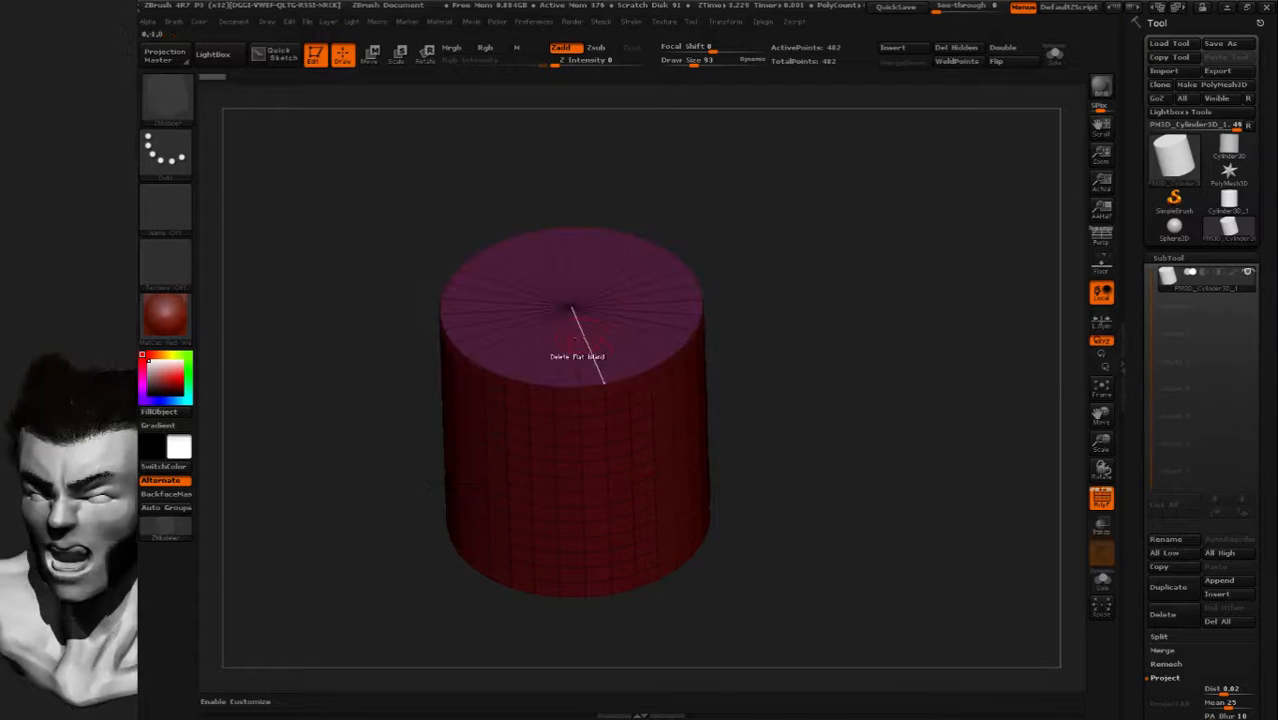
pyautogui.click(583, 368)
pyautogui.moveTo(583, 368); pyautogui.dragTo(663, 360, button='right')
pyautogui.click(607, 612)
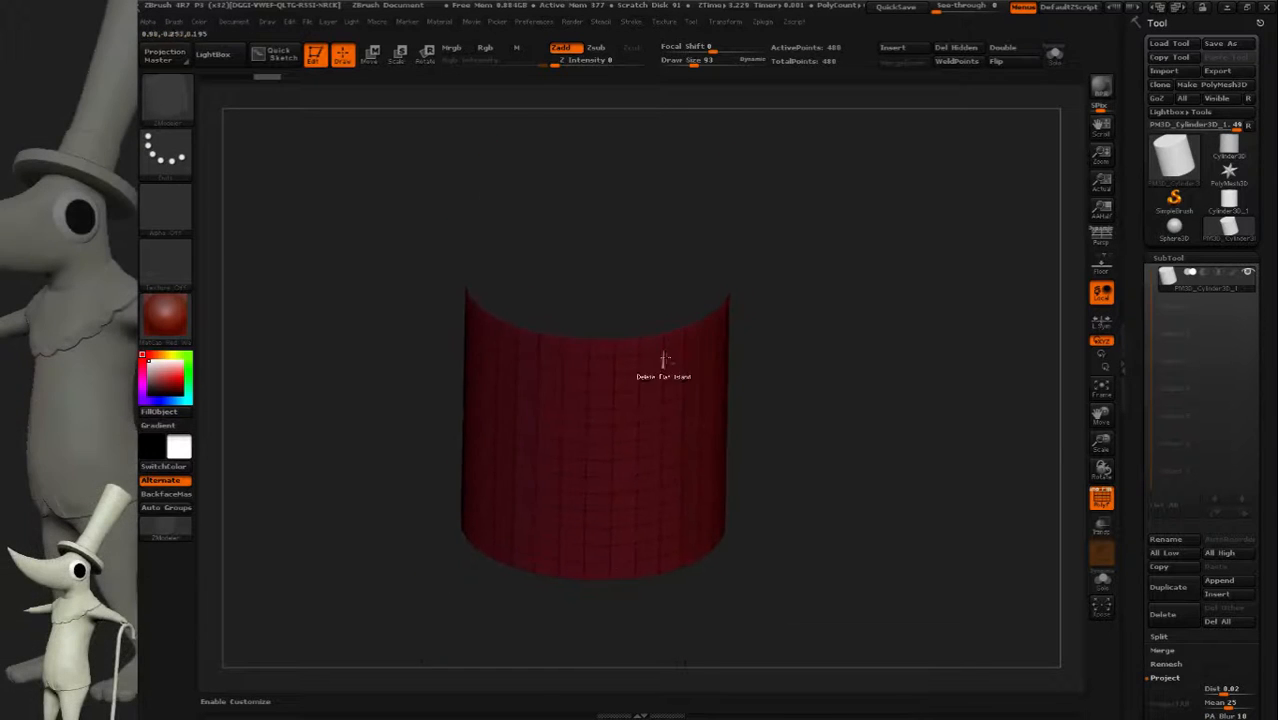
# Set the ZModeler polygon action to Polygroup with the Polyloop target
pyautogui.moveTo(596, 566)
pyautogui.keyDown('ctrl'); pyautogui.mouseDown(button='right')
pyautogui.moveTo(676, 565)
pyautogui.moveTo(575, 602)
pyautogui.moveTo(611, 555)
pyautogui.mouseUp(button='right'); pyautogui.keyUp('ctrl')
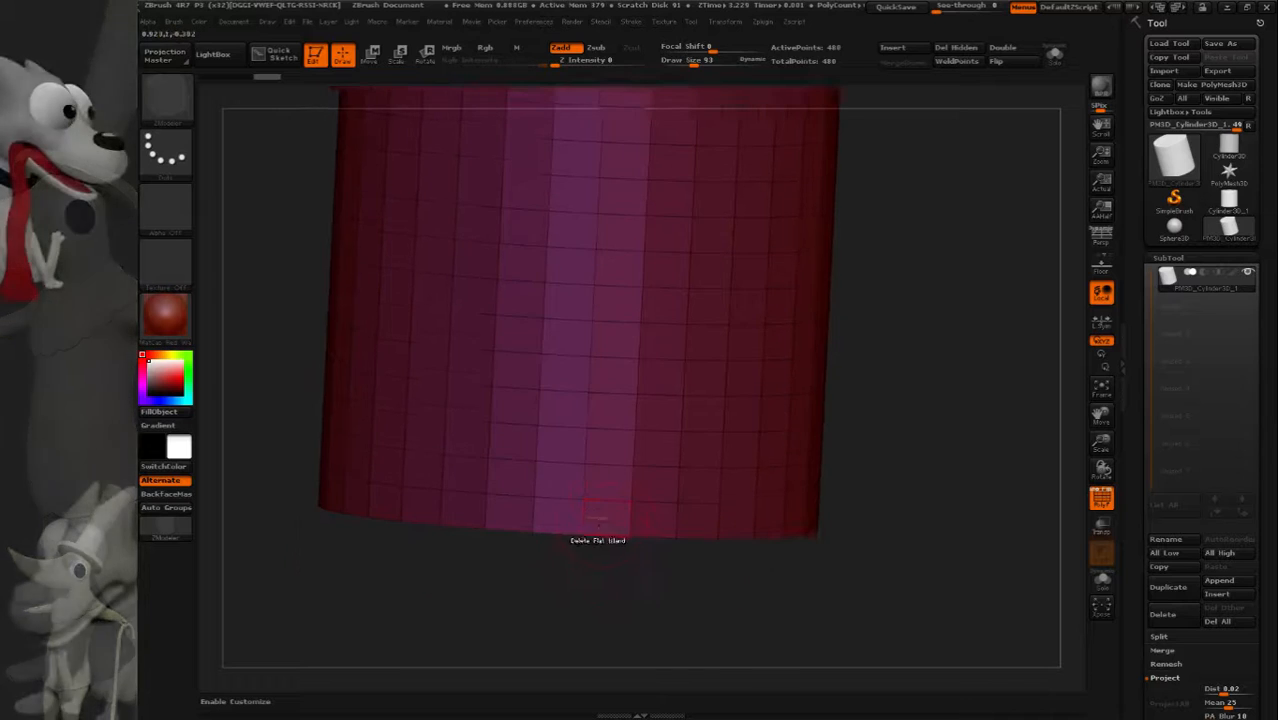
pyautogui.press('space')
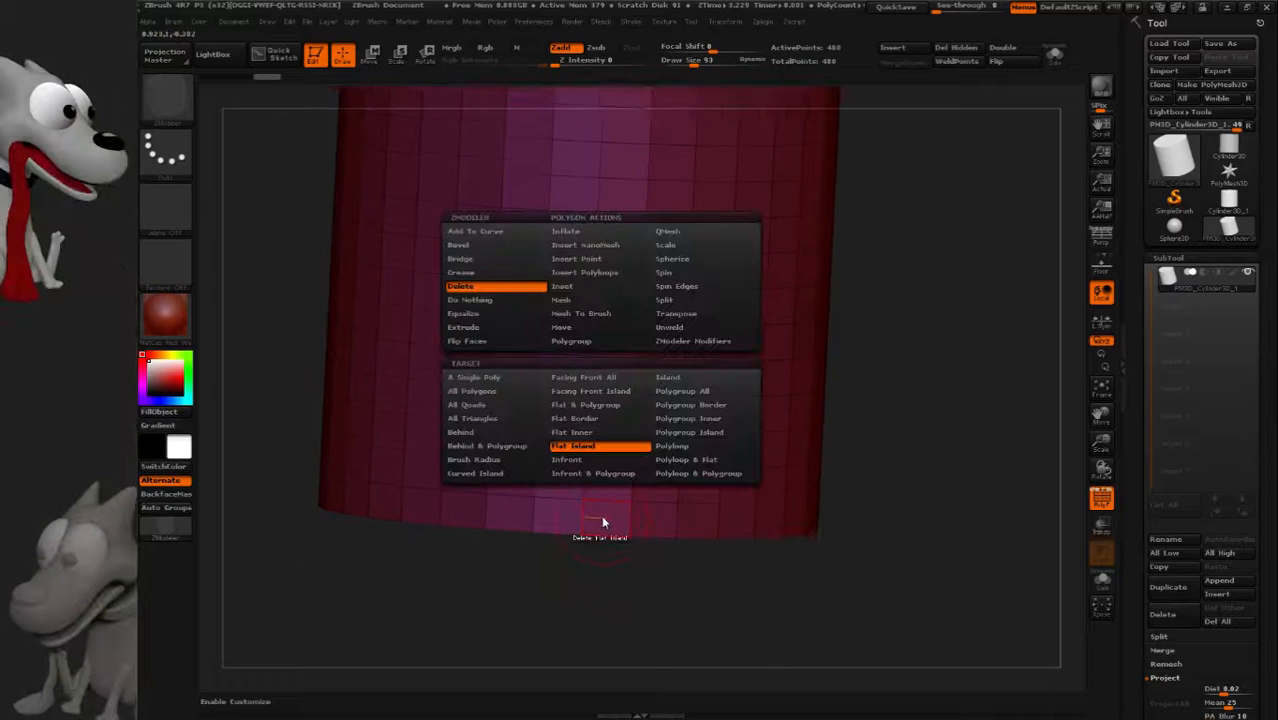
pyautogui.click(598, 343)
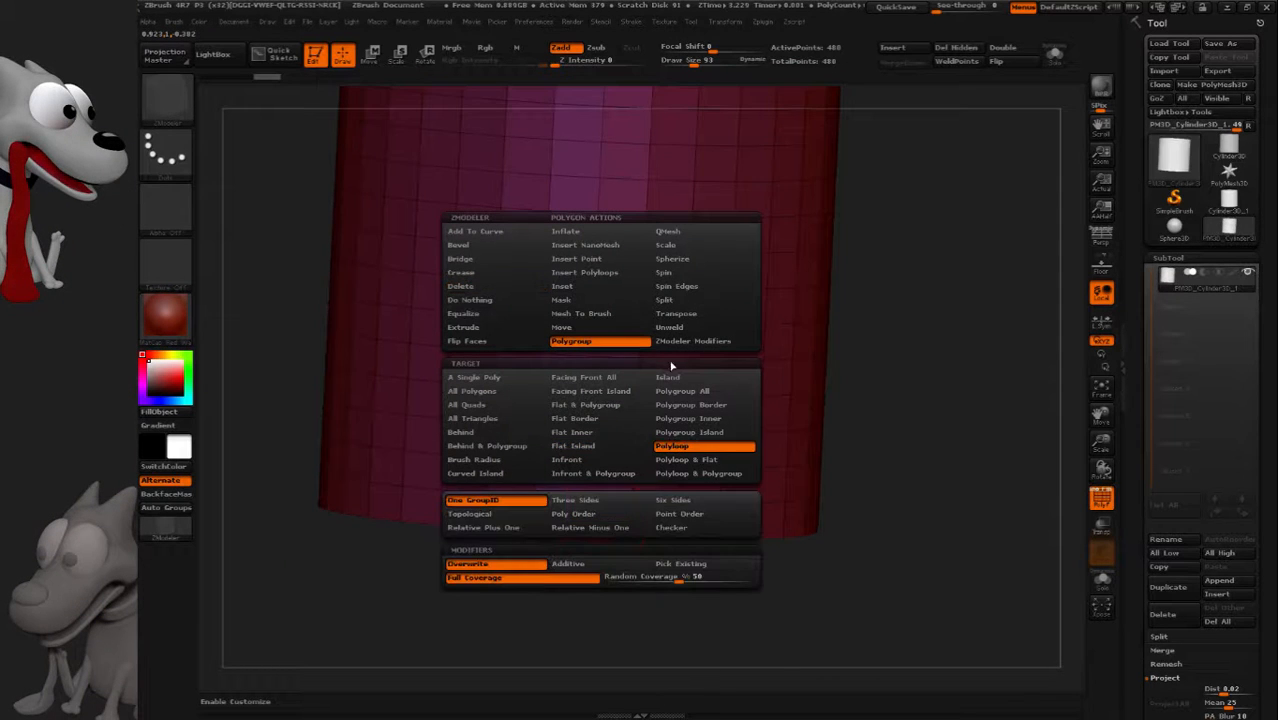
pyautogui.click(686, 447)
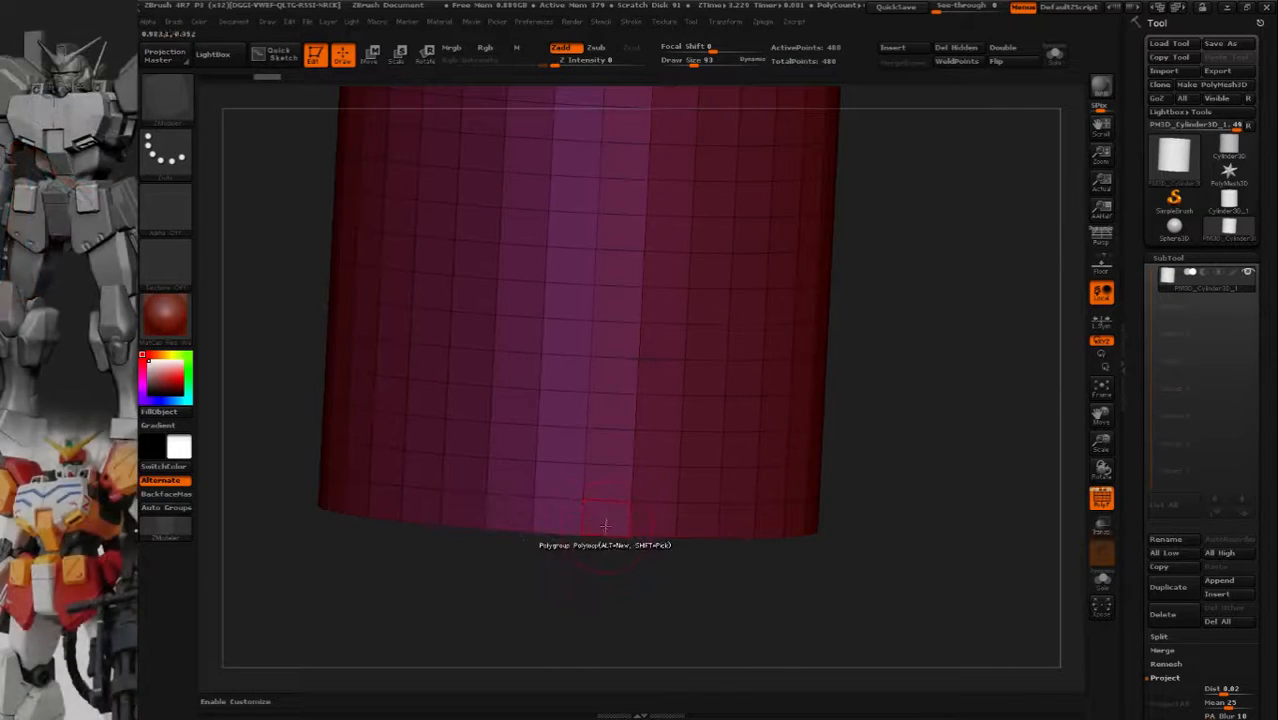
# Assign every other vertical polyloop to a contrasting polygroup along the first part of the cylinder wall, undoing any wrong assignment
pyautogui.keyDown('ctrl'); pyautogui.moveTo(603, 513); pyautogui.dragTo(579, 477, button='right'); pyautogui.keyUp('ctrl')
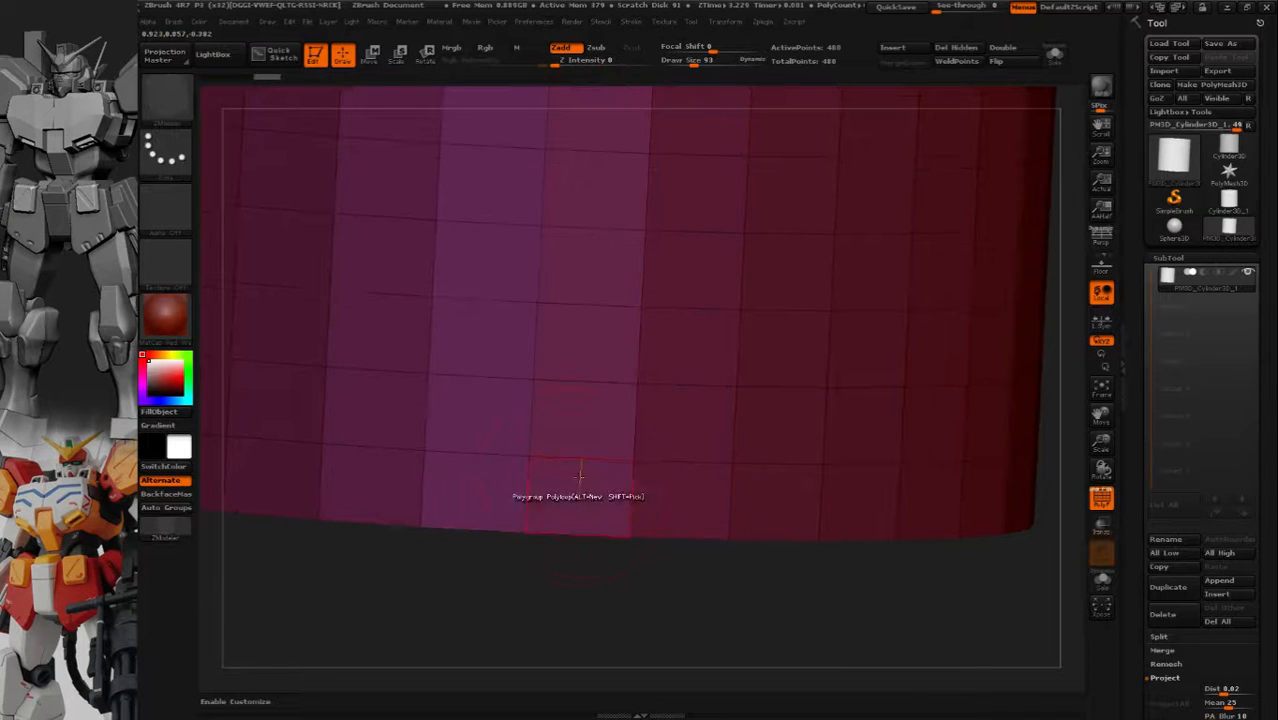
pyautogui.click(580, 480)
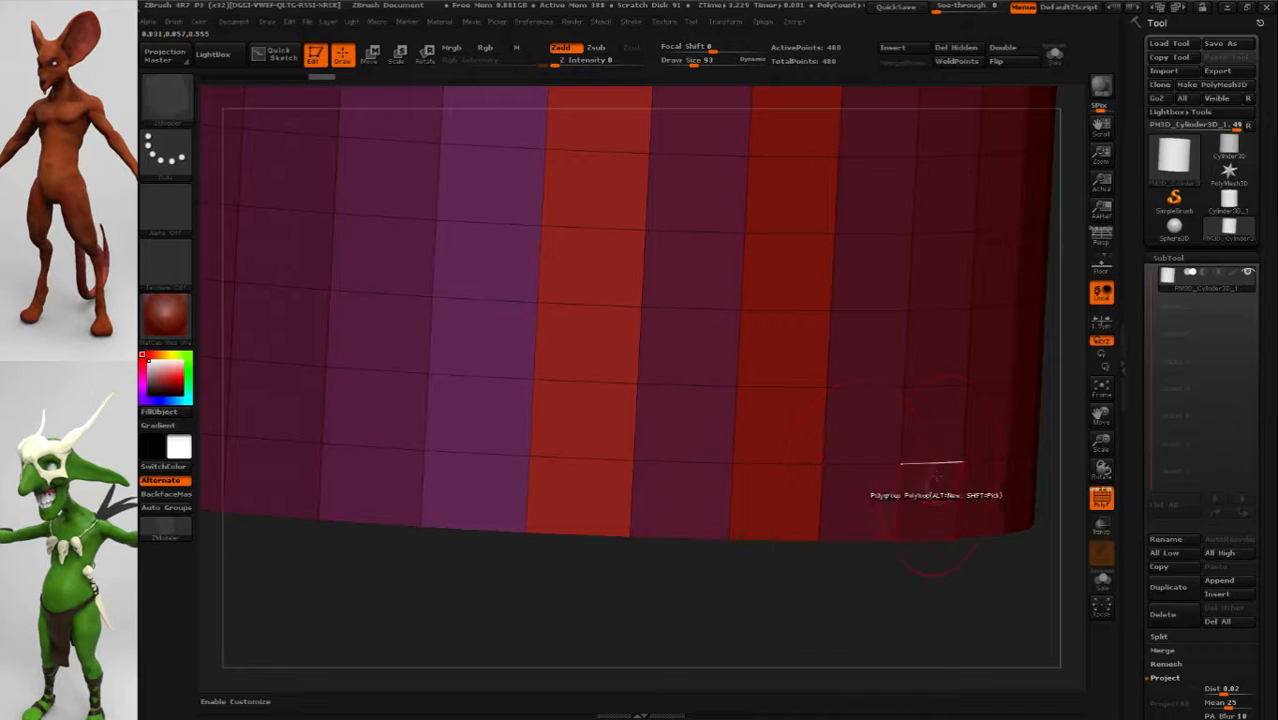
pyautogui.click(373, 462)
pyautogui.moveTo(424, 472)
pyautogui.keyDown('ctrl'); pyautogui.mouseDown(button='right')
pyautogui.moveTo(364, 428)
pyautogui.moveTo(563, 460)
pyautogui.moveTo(560, 492)
pyautogui.mouseUp(button='right'); pyautogui.keyUp('ctrl')
pyautogui.click(597, 462)
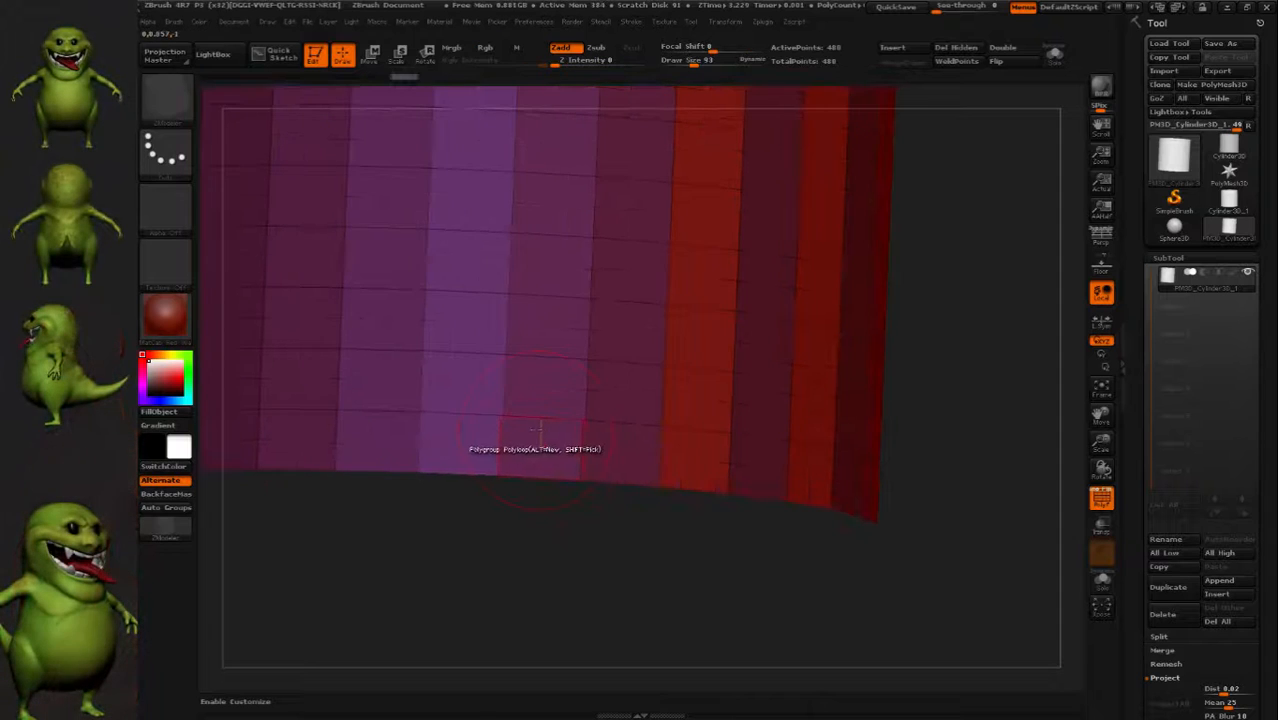
pyautogui.click(537, 430)
pyautogui.keyDown('alt'); pyautogui.moveTo(303, 409); pyautogui.dragTo(690, 458, button='right'); pyautogui.keyUp('alt')
pyautogui.hotkey('ctrl', 'z')
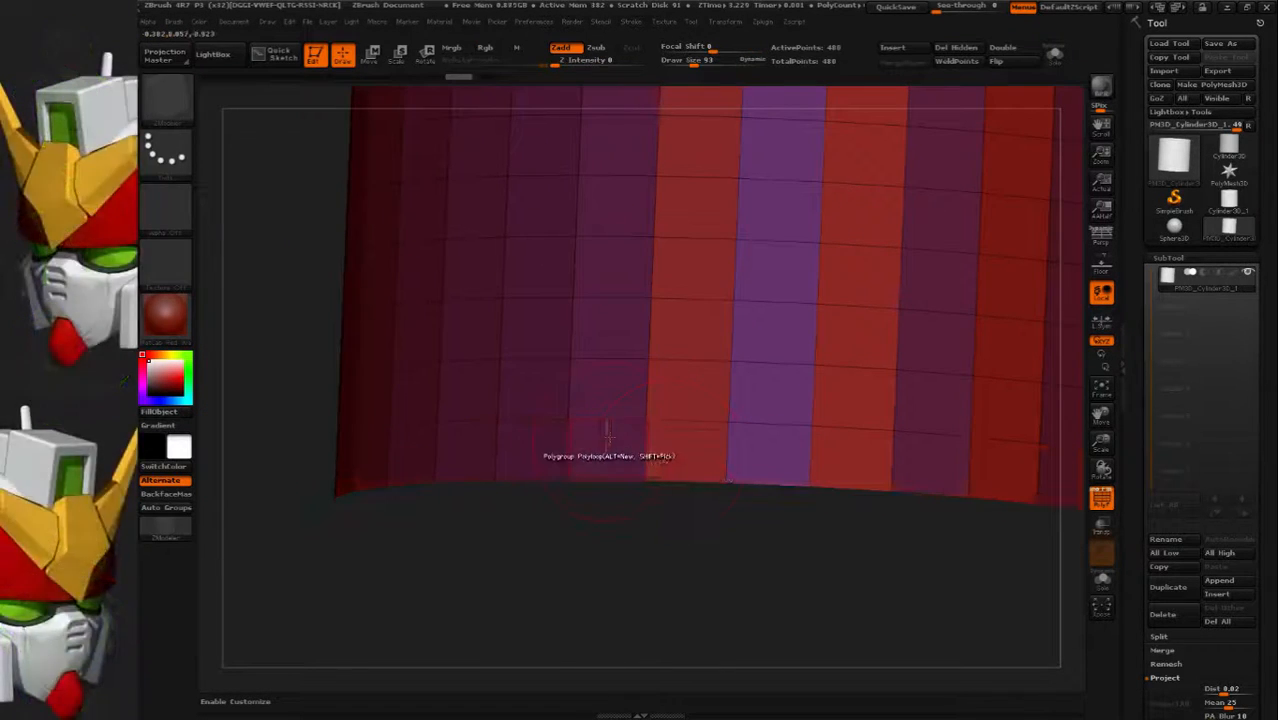
# Undo the horizontal bottom-row polygroup and continue the alternating vertical polyloop grouping further around the cylinder
pyautogui.keyDown('shift'); pyautogui.moveTo(443, 441); pyautogui.dragTo(795, 428, button='right'); pyautogui.keyUp('shift')
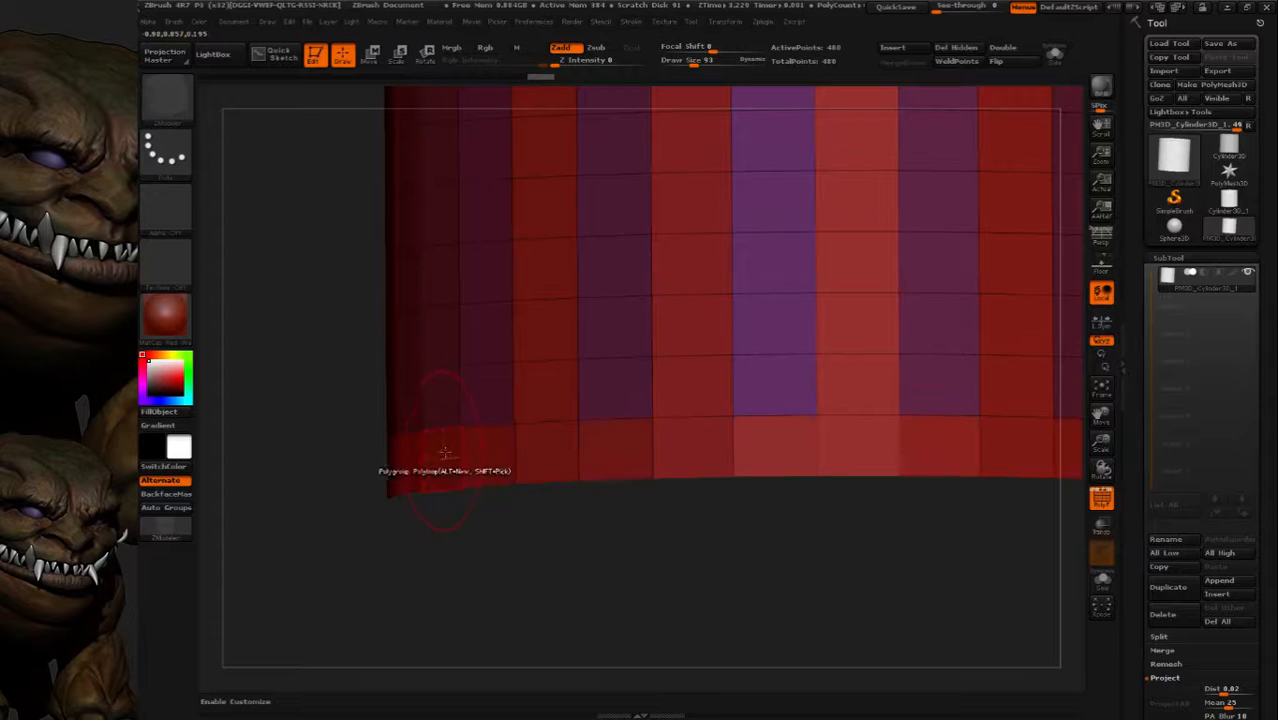
pyautogui.hotkey('ctrl', 'z')
pyautogui.click(441, 442)
pyautogui.moveTo(461, 429); pyautogui.dragTo(558, 524, button='right')
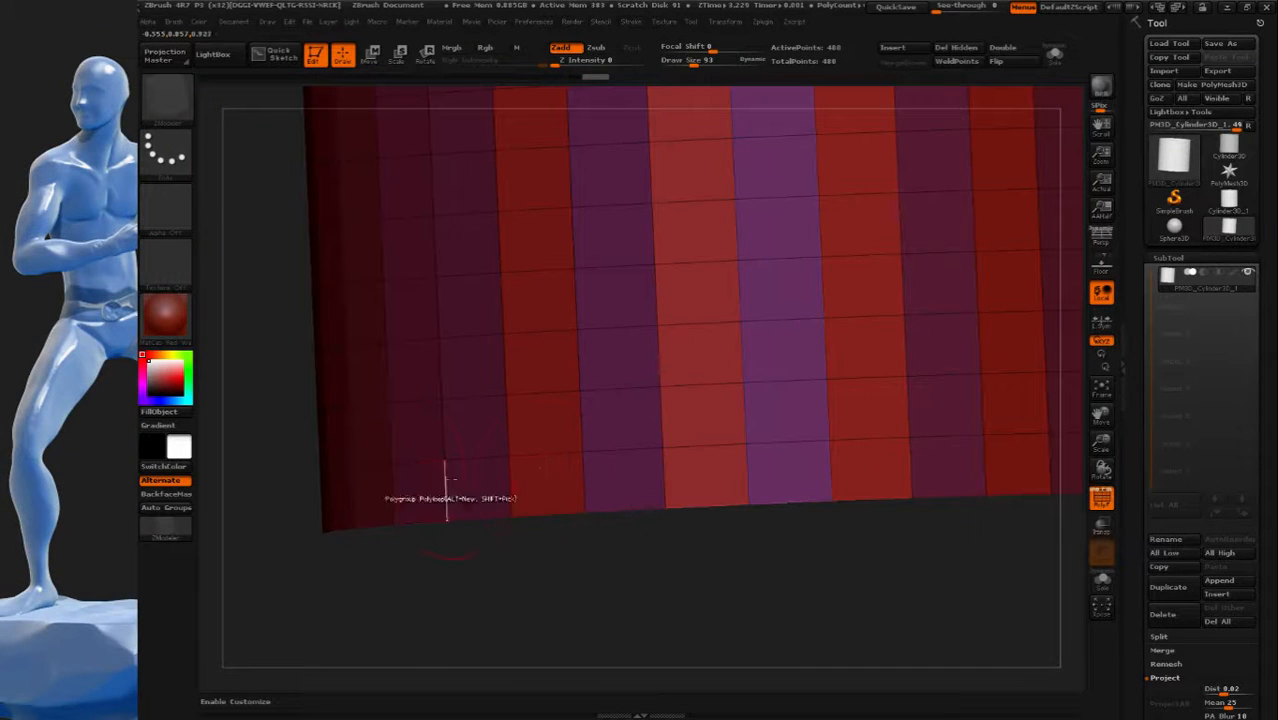
pyautogui.moveTo(418, 487); pyautogui.dragTo(535, 470, button='right')
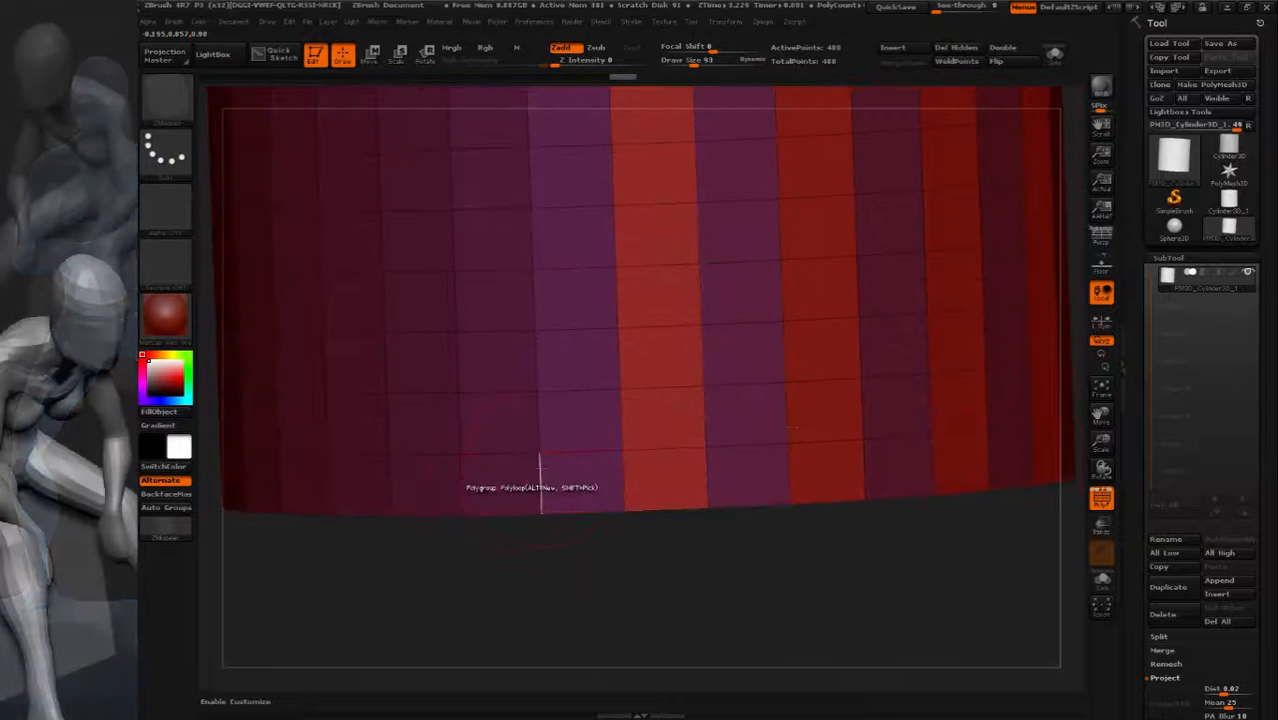
pyautogui.keyDown('alt'); pyautogui.moveTo(460, 450); pyautogui.dragTo(543, 460, button='right'); pyautogui.keyUp('alt')
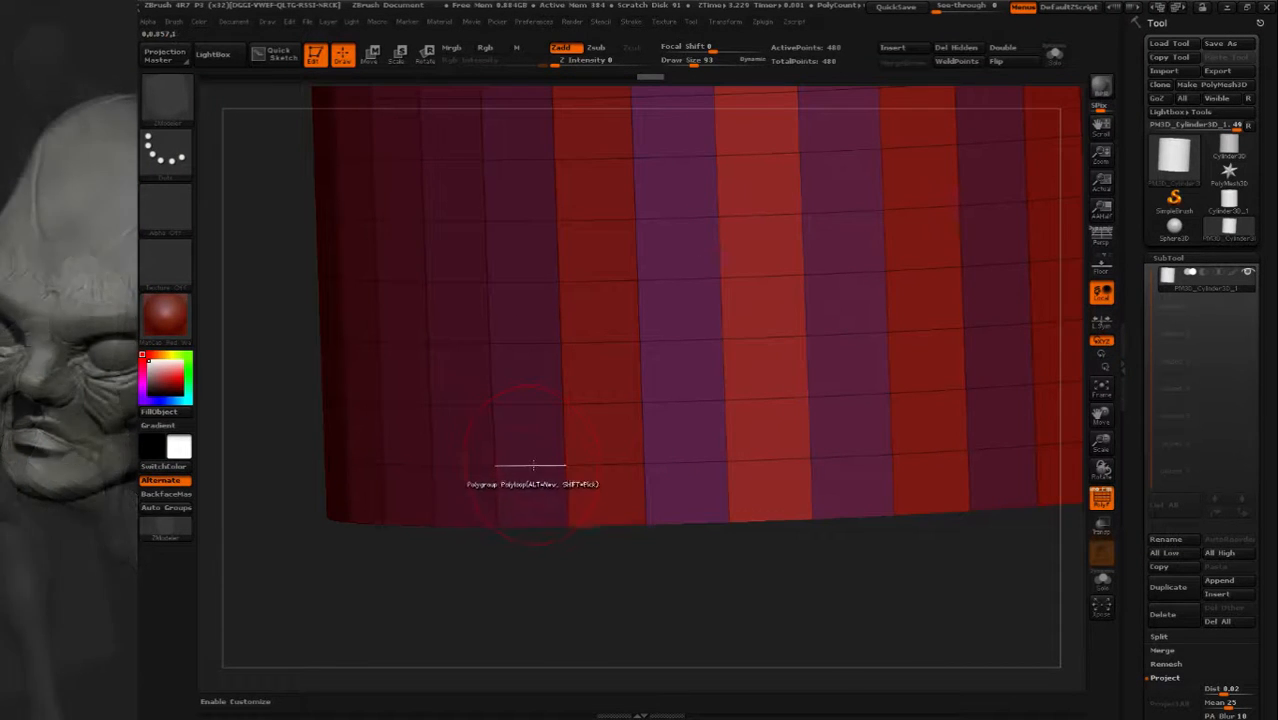
# Set the ZModeler edge action to Do Nothing and complete the alternating vertical polygroup stripes around the cylinder
pyautogui.press('space')
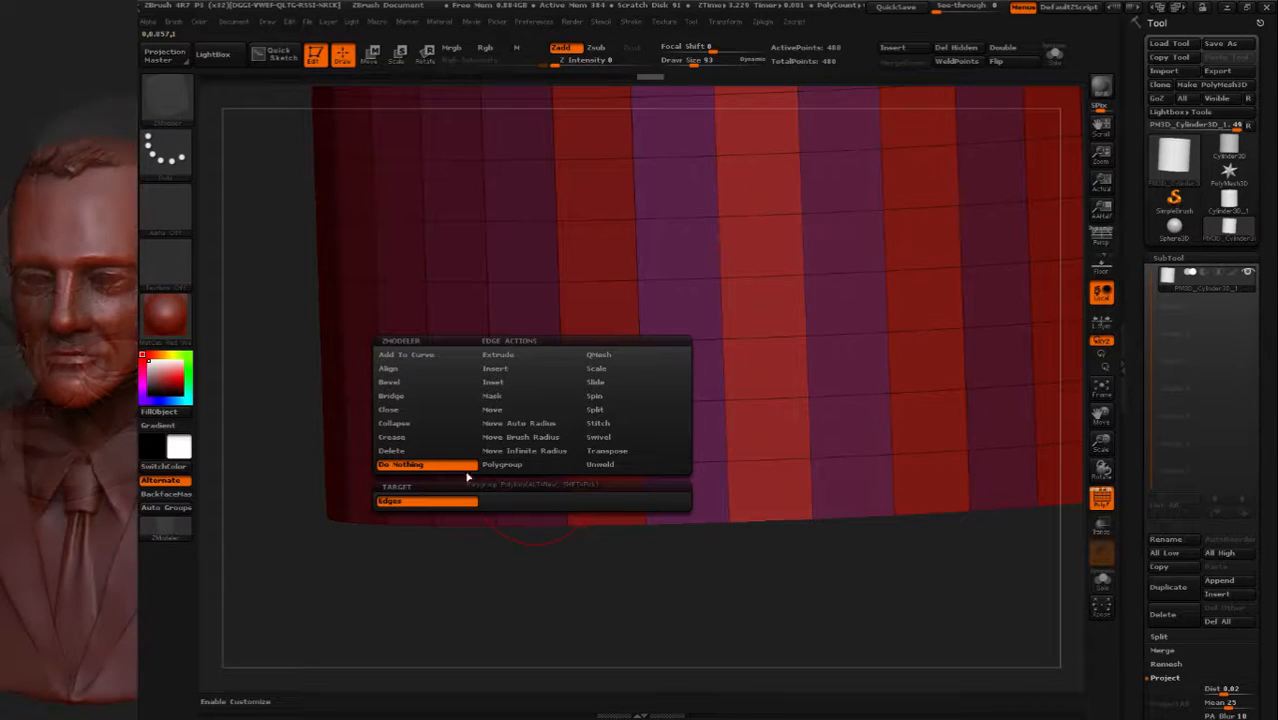
pyautogui.click(416, 466)
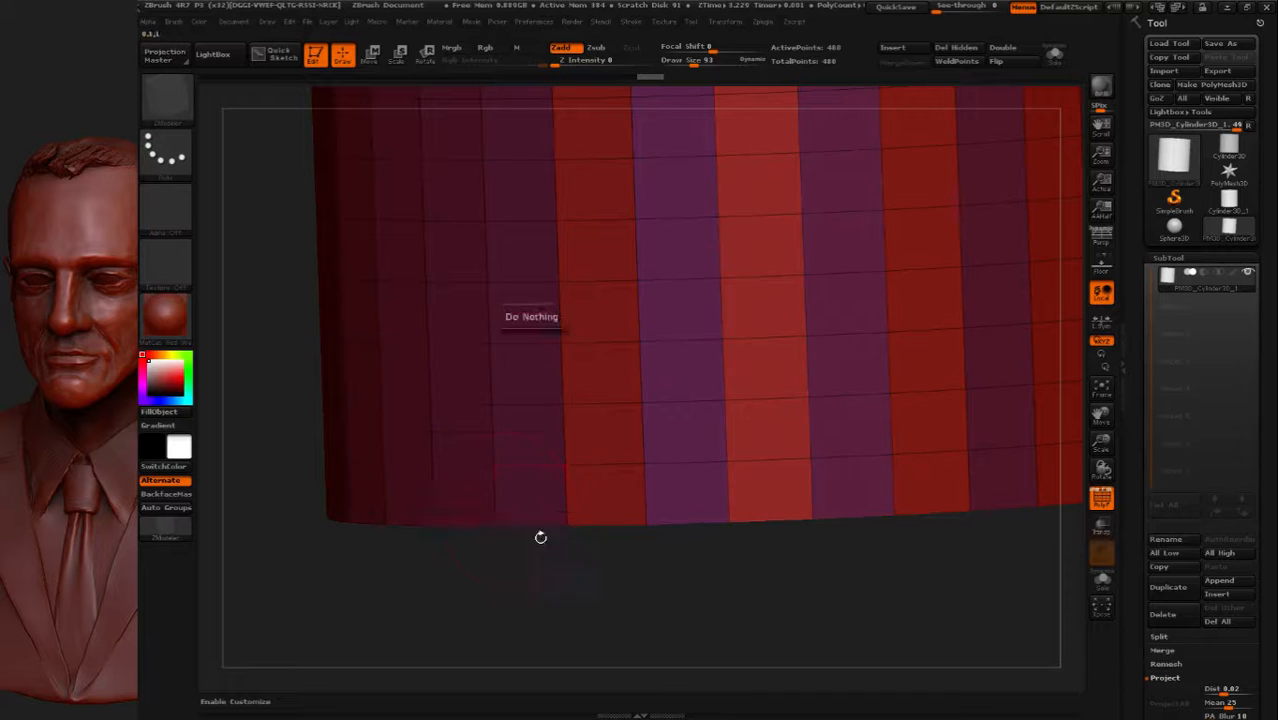
pyautogui.click(466, 480)
pyautogui.moveTo(513, 436); pyautogui.dragTo(752, 432, button='right')
pyautogui.keyDown('ctrl'); pyautogui.moveTo(442, 478); pyautogui.dragTo(699, 394, button='right'); pyautogui.keyUp('ctrl')
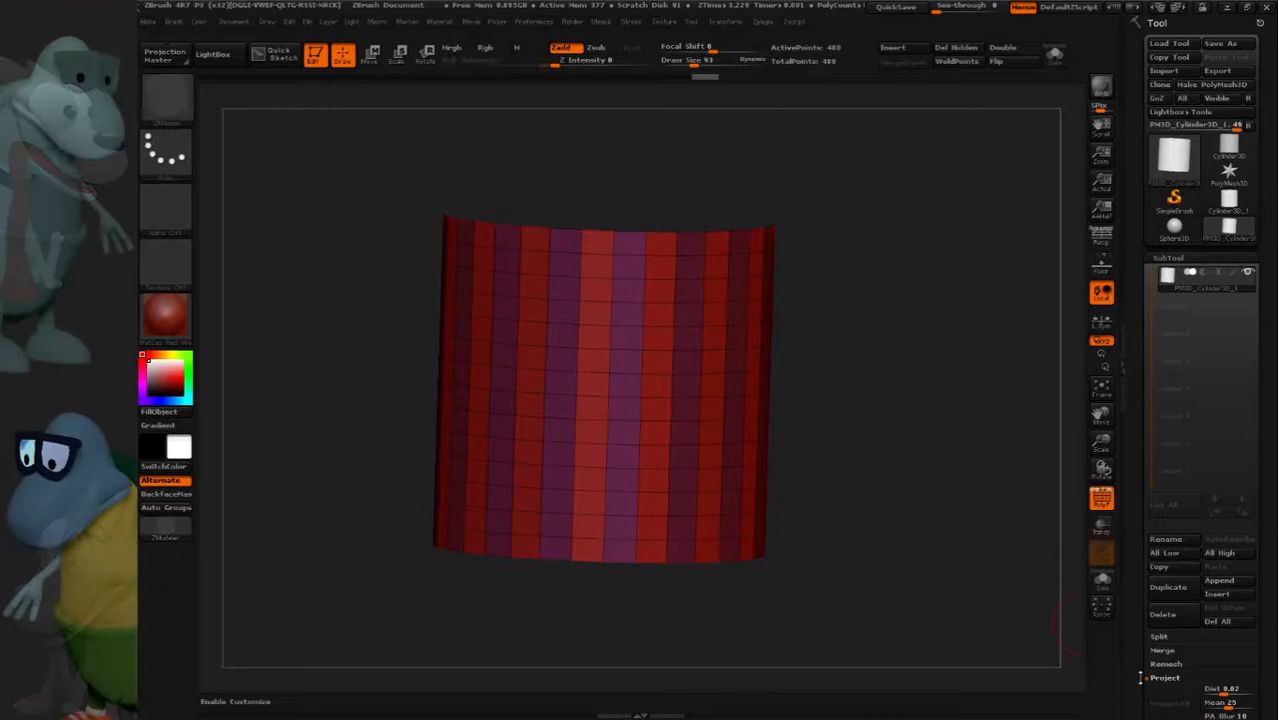
# Divide the cylinder mesh twice and delete its lower subdivision levels
pyautogui.scroll(-5, 1192, 475)
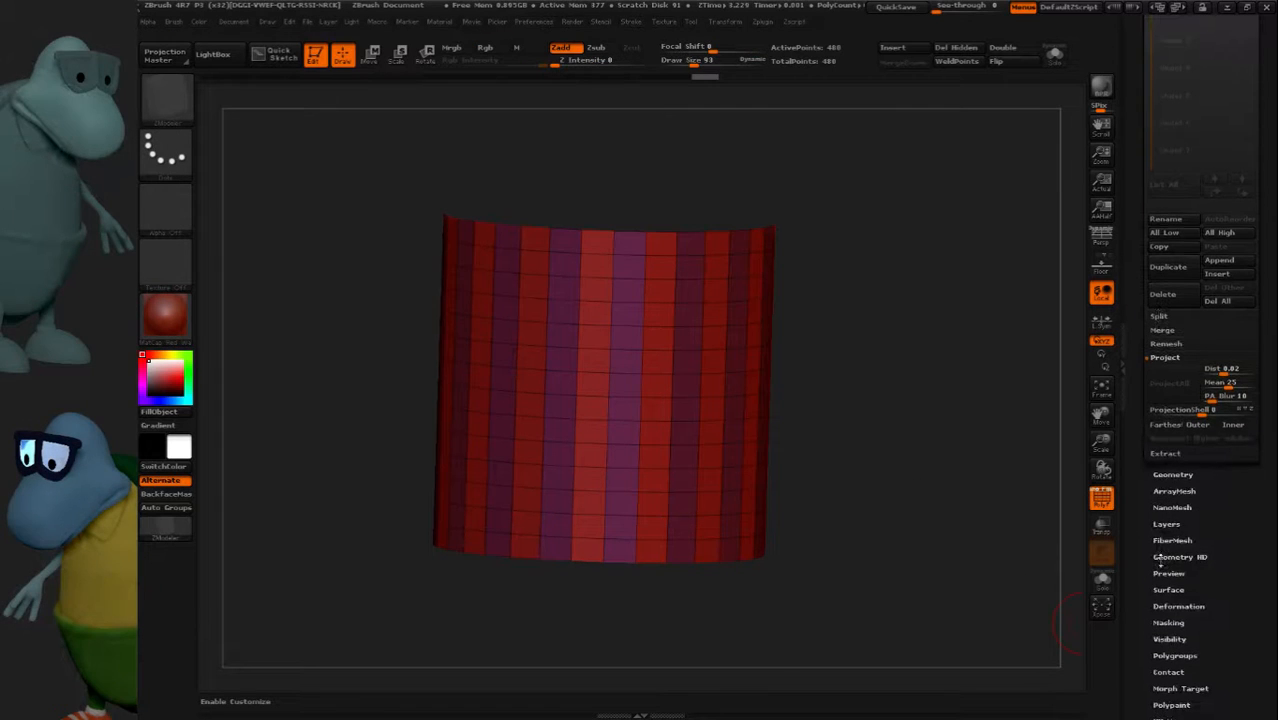
pyautogui.click(1193, 471)
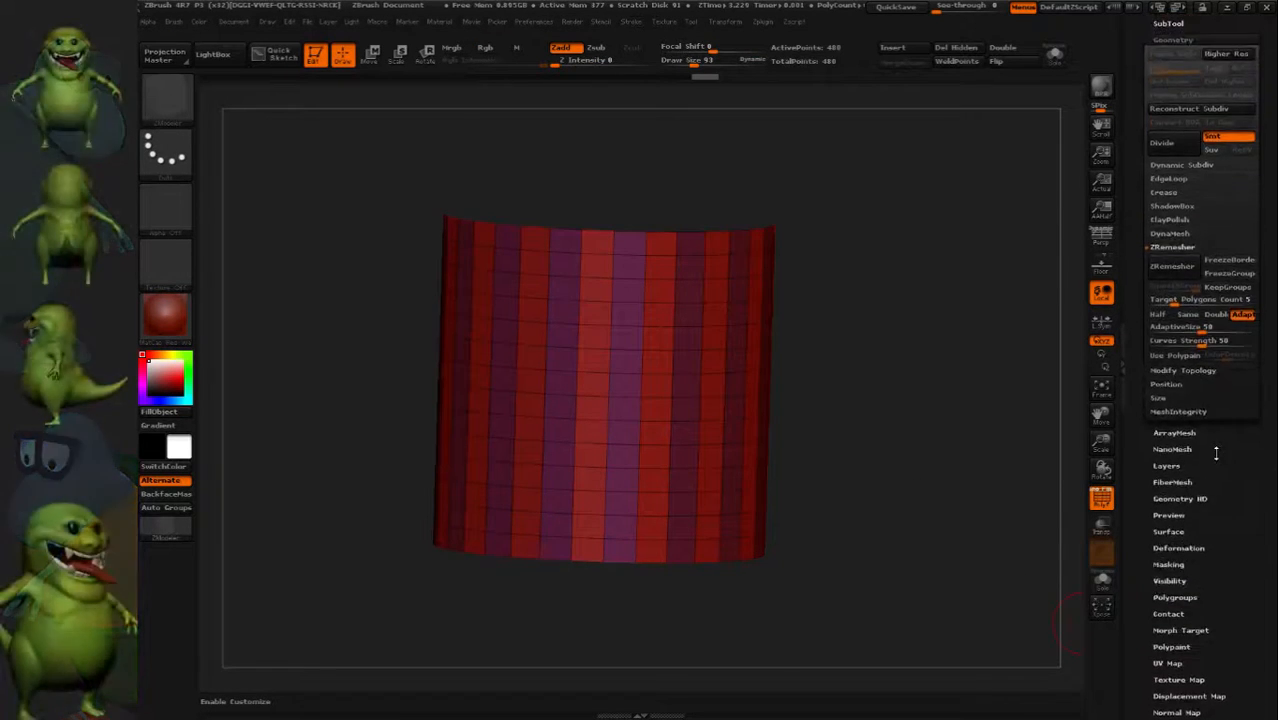
pyautogui.moveTo(1215, 456); pyautogui.dragTo(1215, 460)
pyautogui.click(1193, 161)
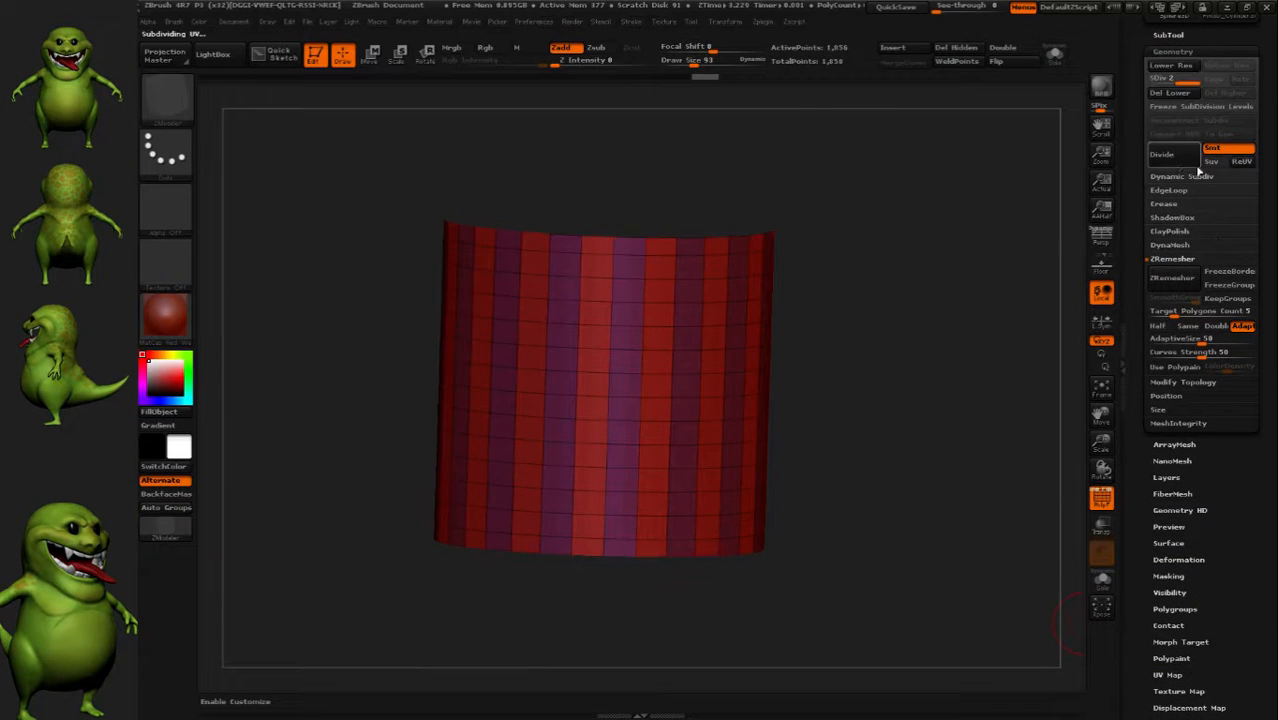
pyautogui.click(1187, 163)
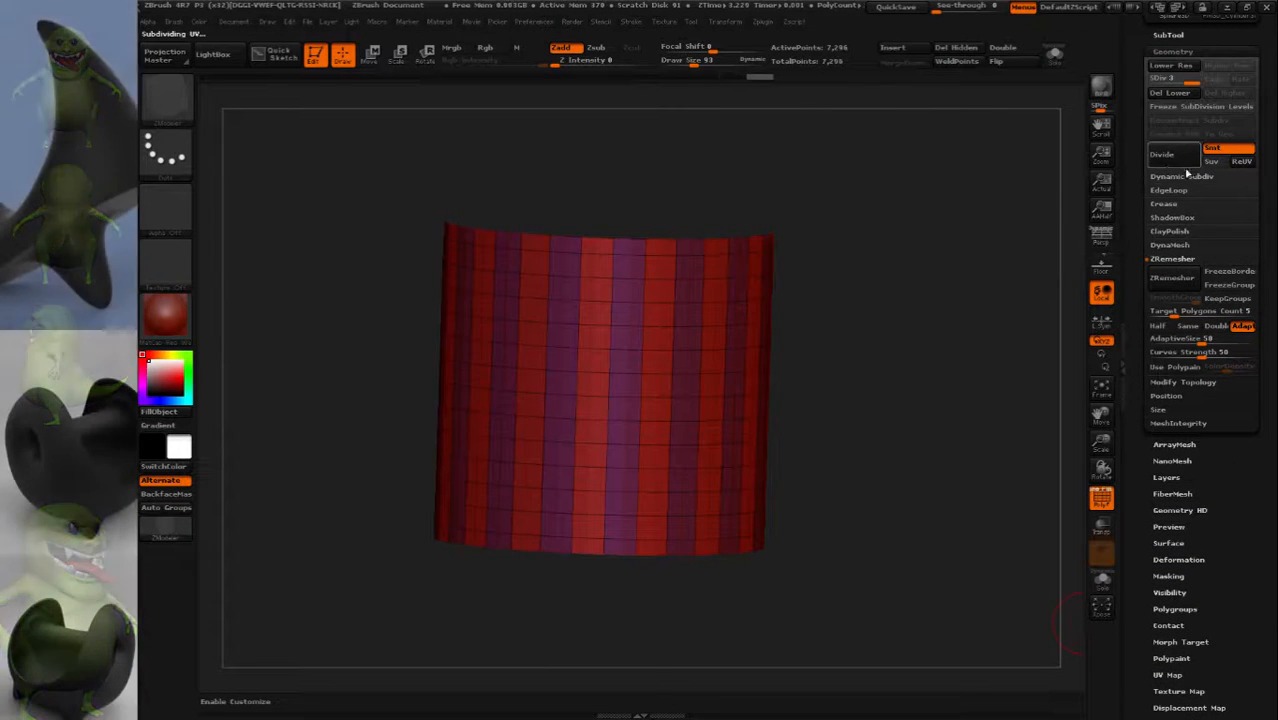
pyautogui.click(1178, 92)
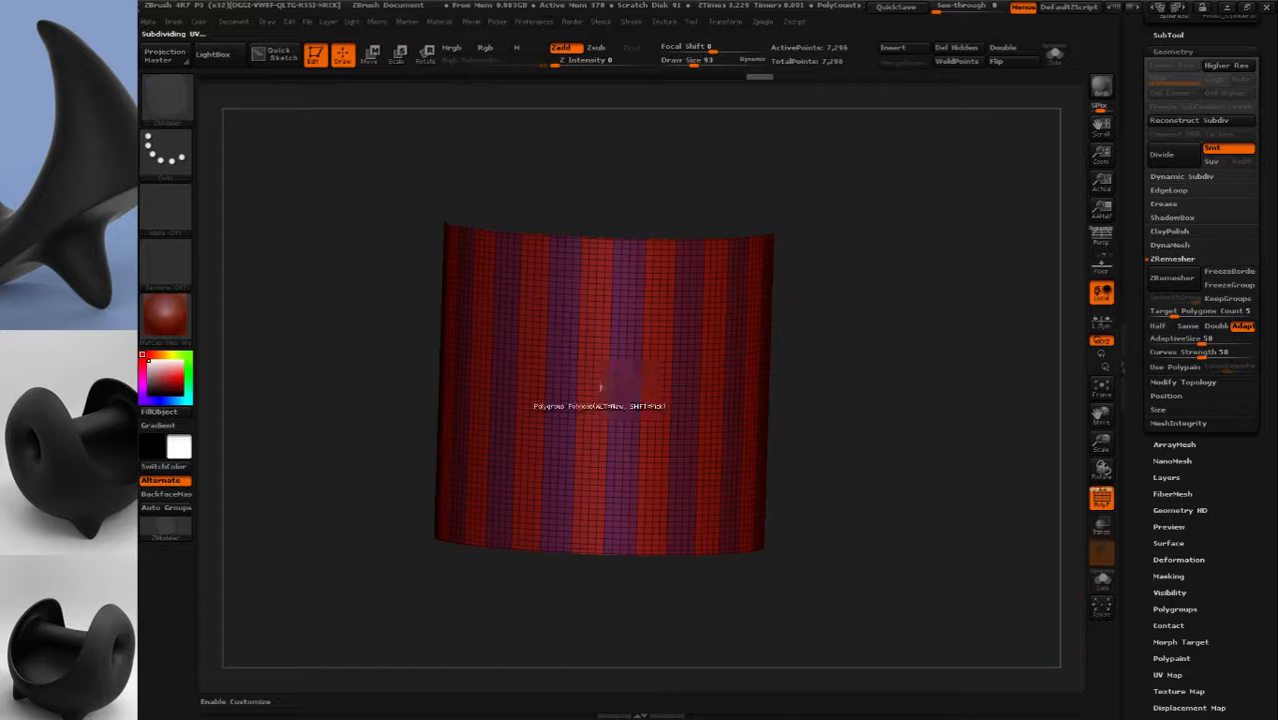
# Delete all the purple stripes between the red ones using the ZModeler Delete action with the Polygroup All target
pyautogui.keyDown('ctrl'); pyautogui.moveTo(606, 472); pyautogui.dragTo(636, 471, button='right'); pyautogui.keyUp('ctrl')
pyautogui.press('space')
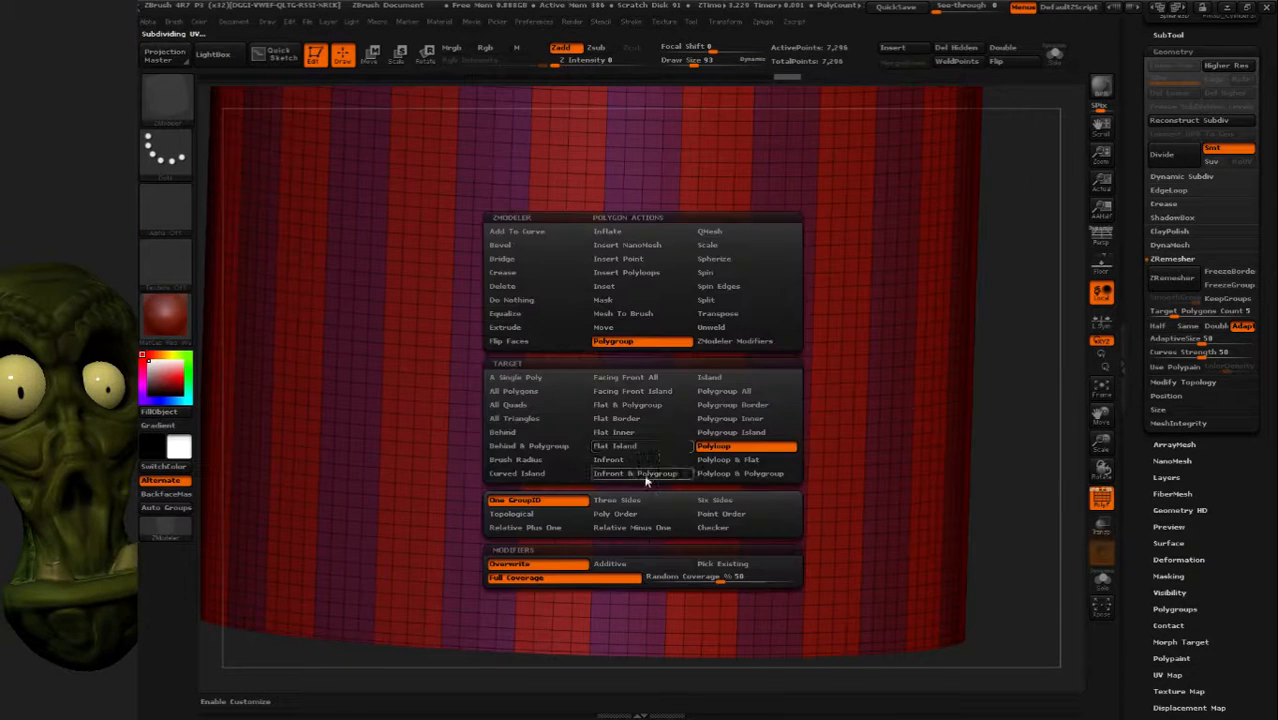
pyautogui.click(529, 290)
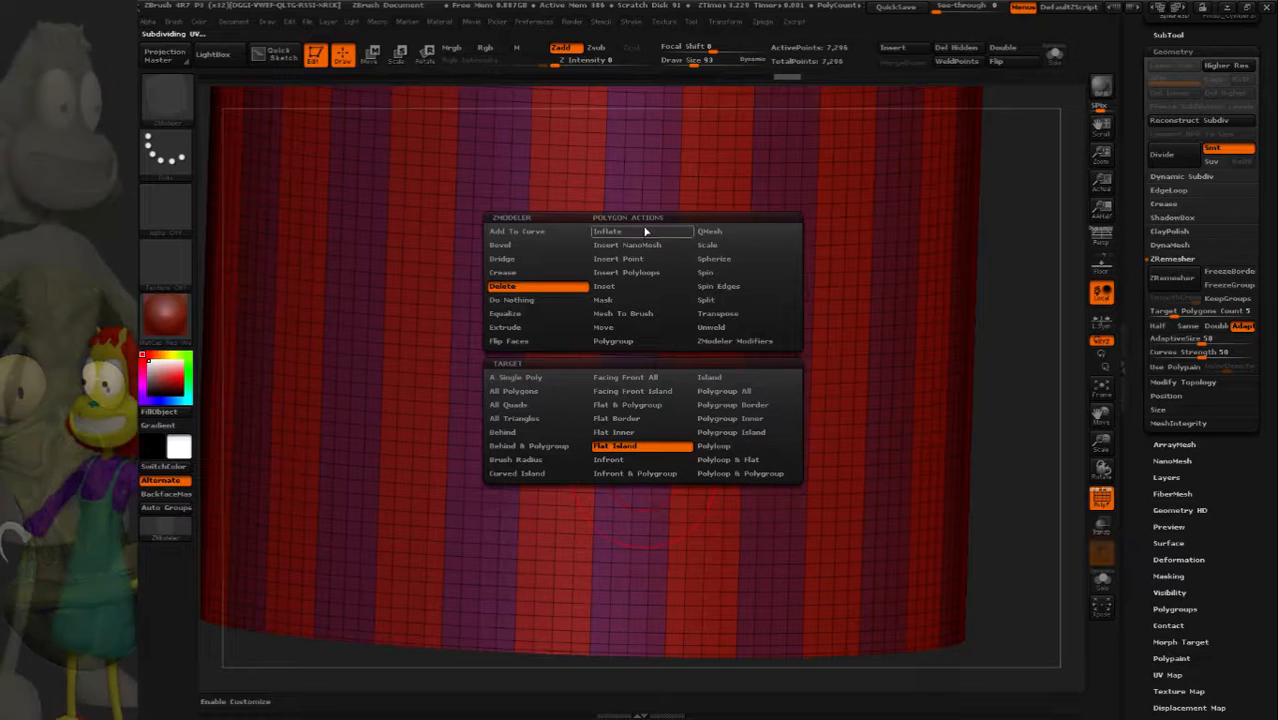
pyautogui.click(749, 398)
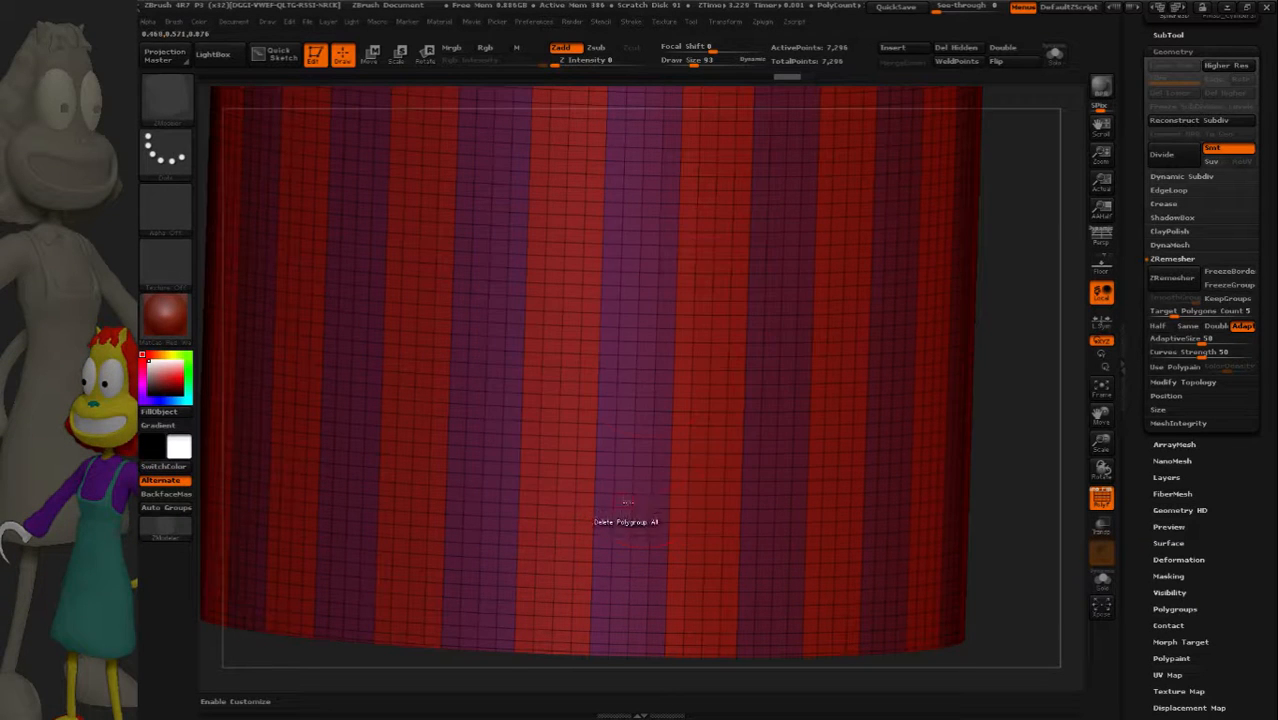
pyautogui.click(645, 503)
pyautogui.keyDown('ctrl'); pyautogui.moveTo(736, 475); pyautogui.dragTo(791, 410, button='right'); pyautogui.keyUp('ctrl')
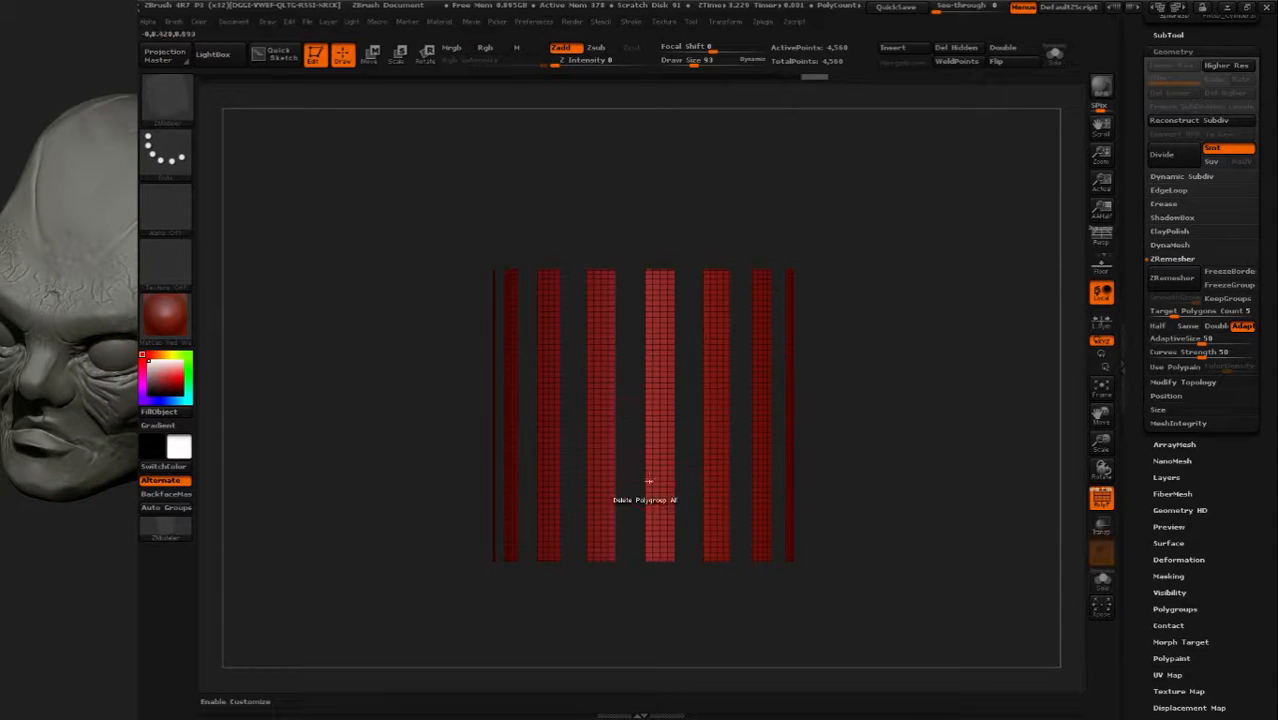
# Inspect the remaining vertical strips from several angles, with double-sided display switched on temporarily
pyautogui.moveTo(670, 437); pyautogui.dragTo(824, 470, button='right')
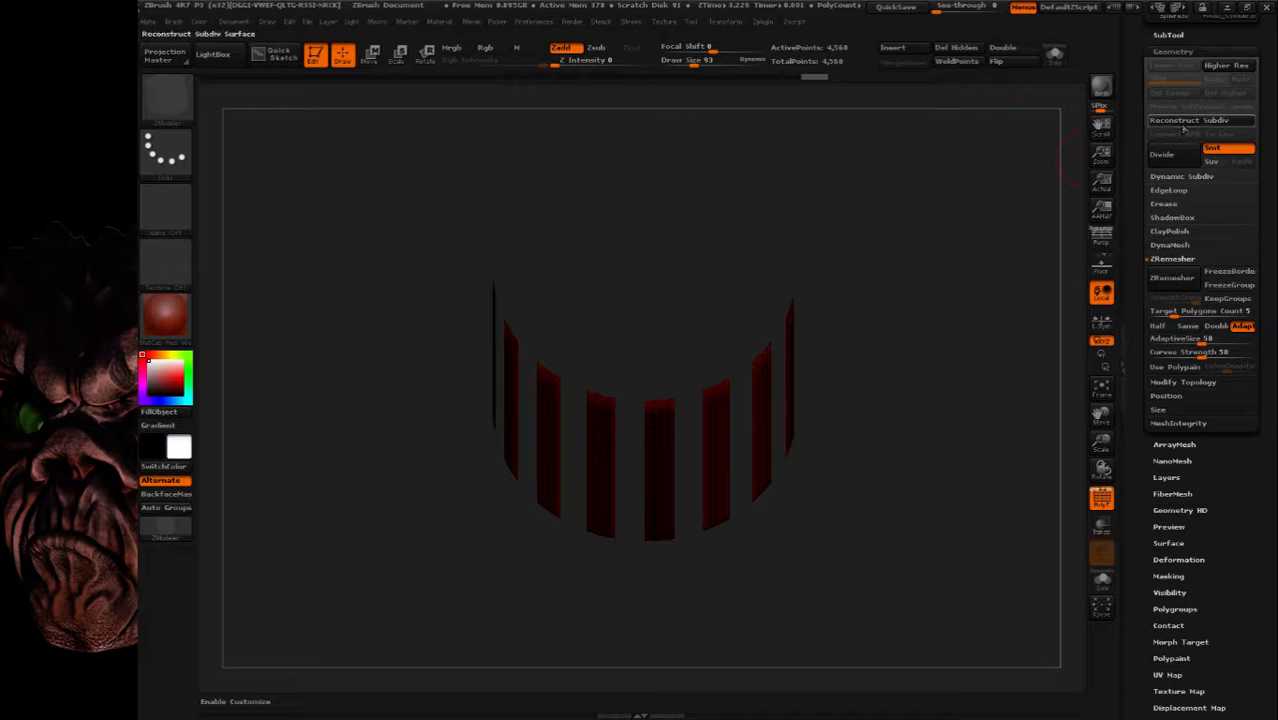
pyautogui.click(1014, 47)
pyautogui.moveTo(944, 165); pyautogui.dragTo(856, 328, button='right')
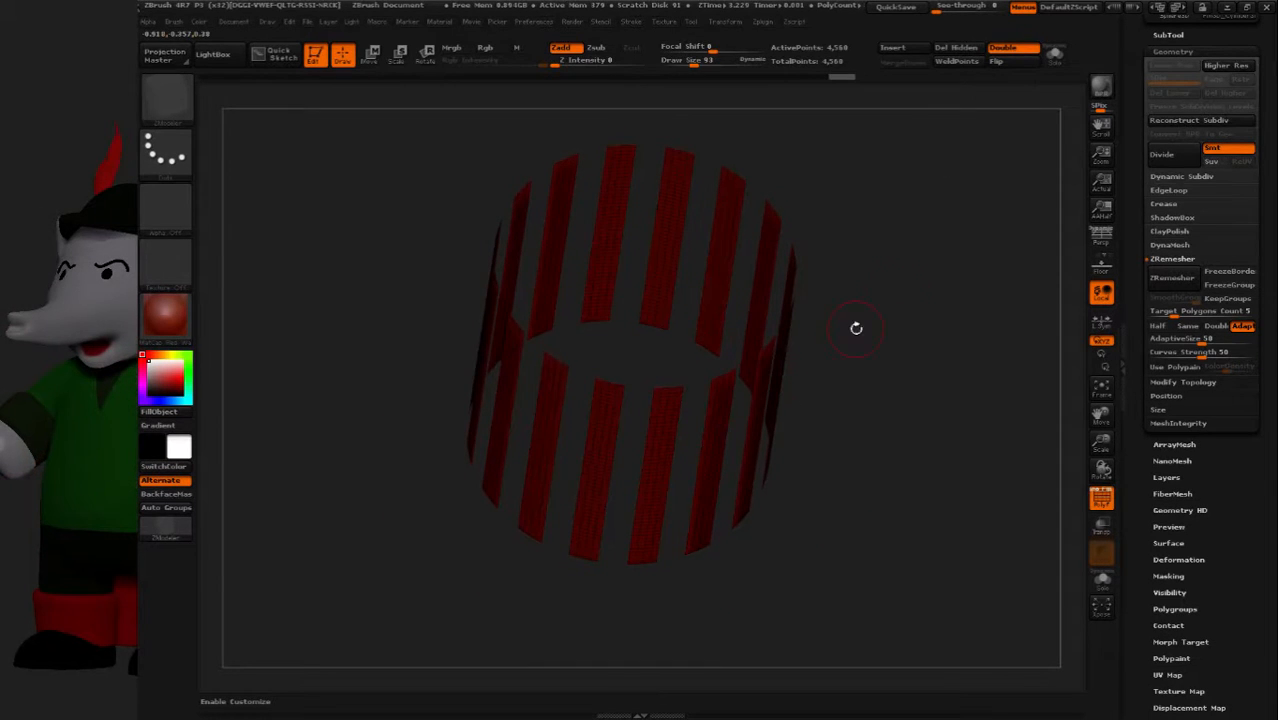
pyautogui.click(1002, 50)
pyautogui.moveTo(925, 400); pyautogui.dragTo(962, 486)
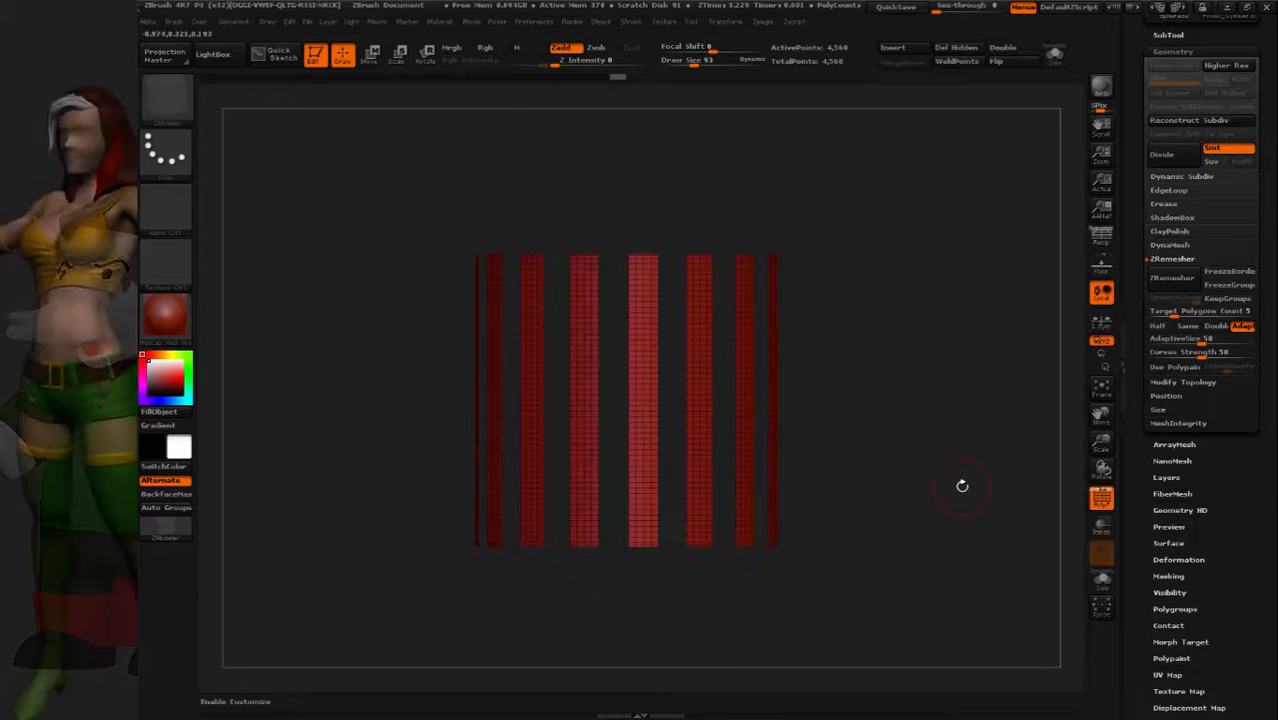
# Twist the vertical strips about the cylinder's upright axis with the Twist deformation so they spiral diagonally around it
pyautogui.scroll(-3, 1225, 593)
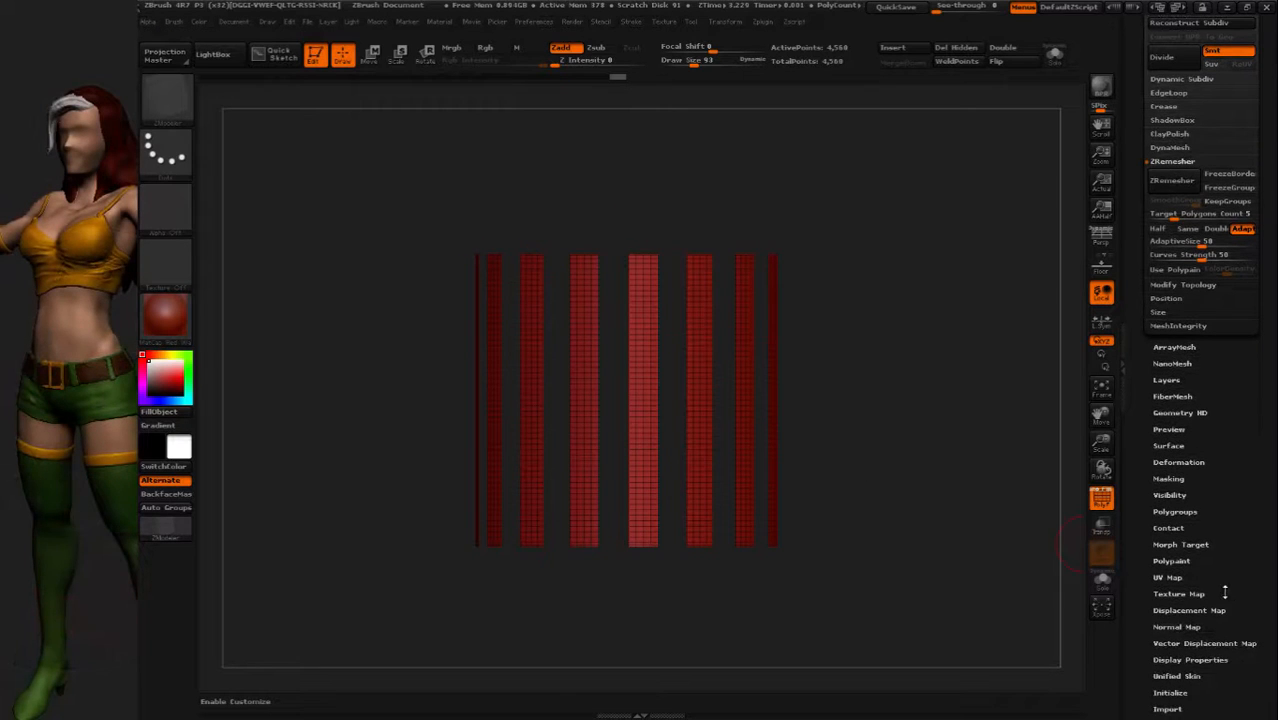
pyautogui.click(1180, 462)
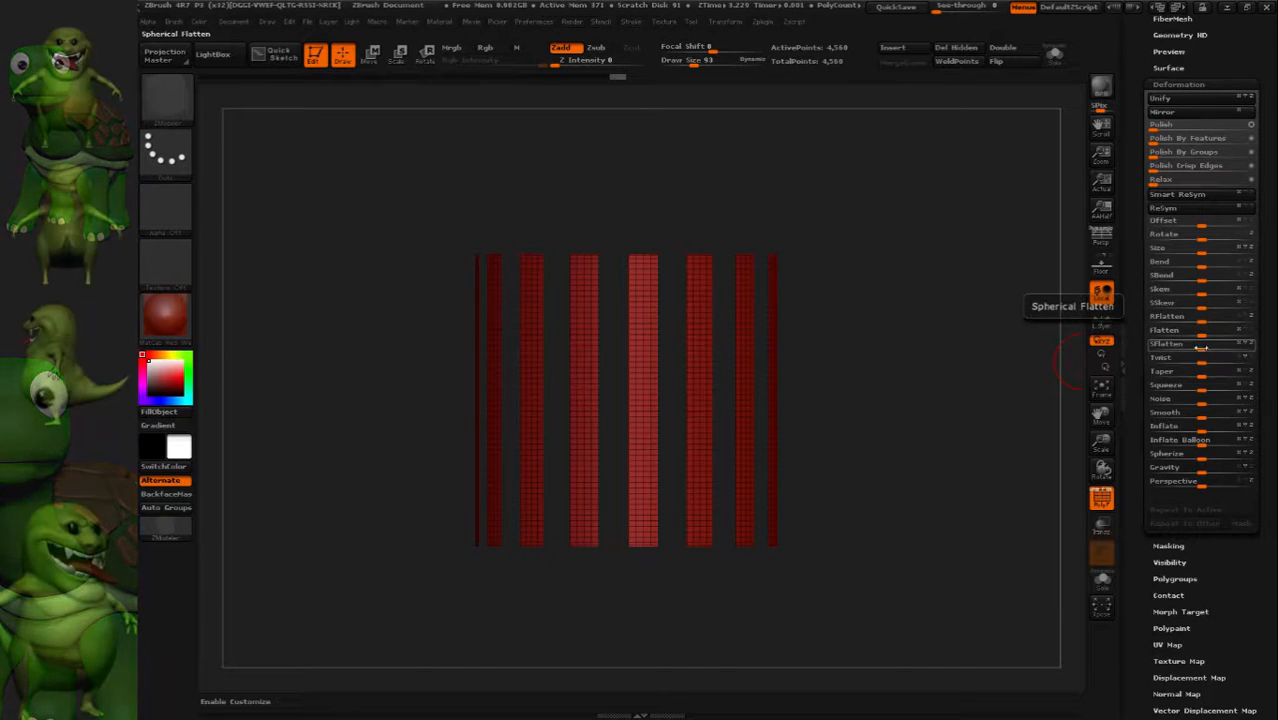
pyautogui.moveTo(1203, 361); pyautogui.dragTo(1238, 362)
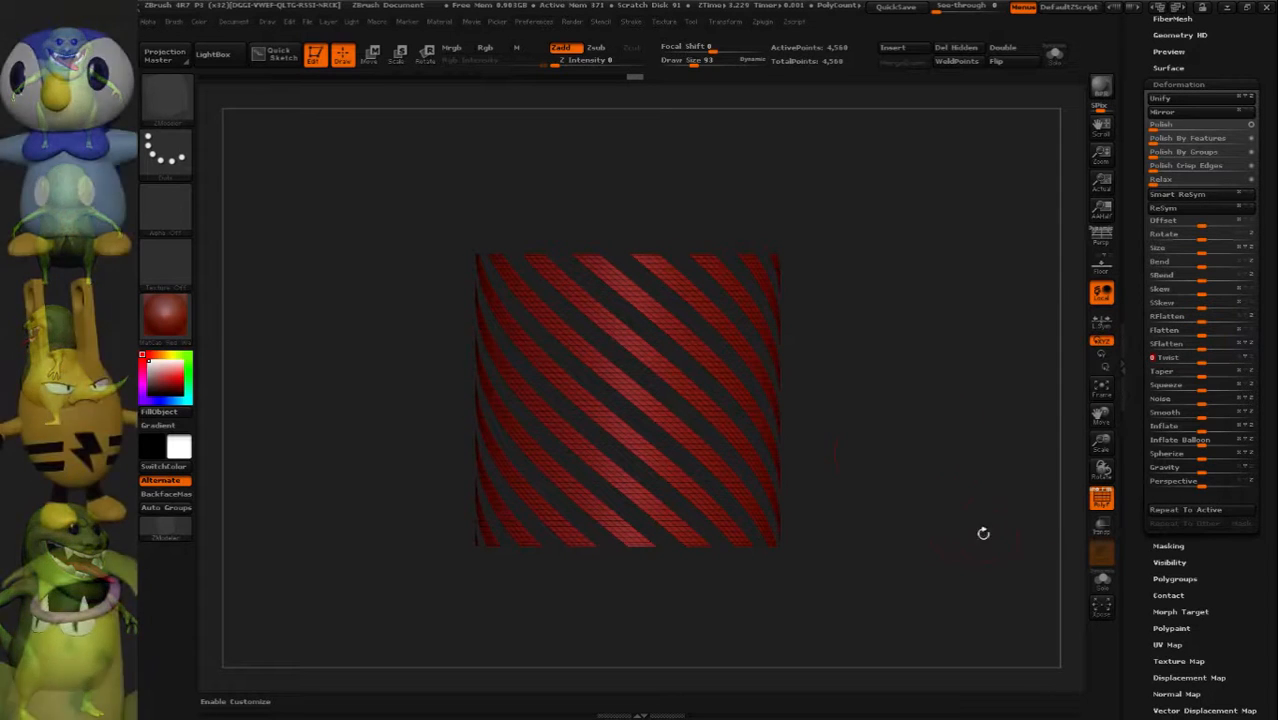
# Duplicate the twisted strips as a second subtool
pyautogui.moveTo(1255, 542); pyautogui.dragTo(1254, 639)
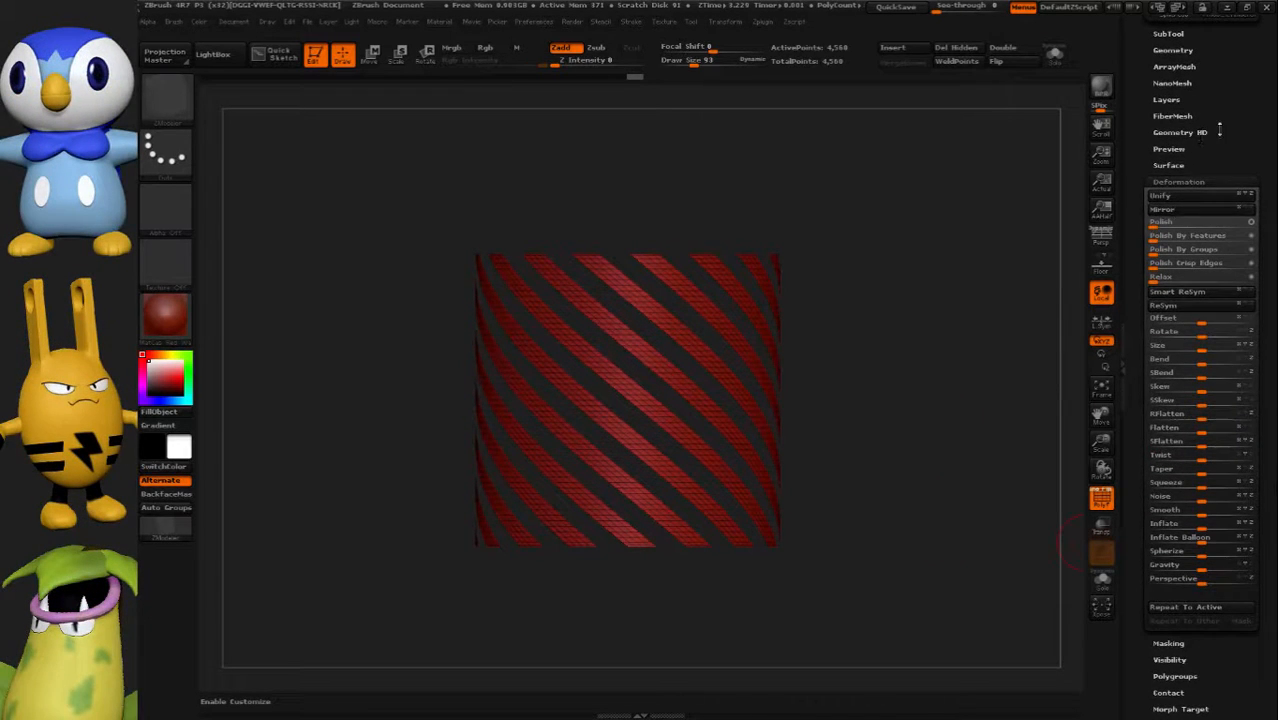
pyautogui.moveTo(1219, 130); pyautogui.dragTo(1201, 205)
pyautogui.click(1179, 206)
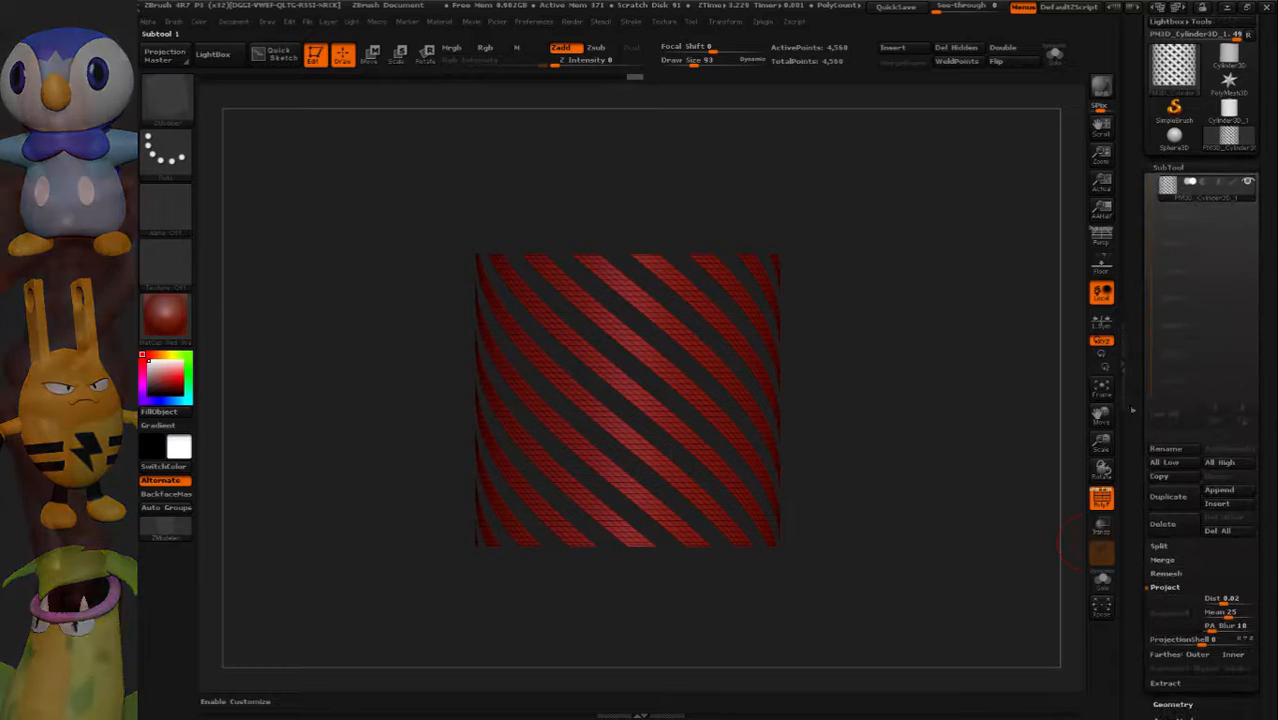
pyautogui.click(1160, 497)
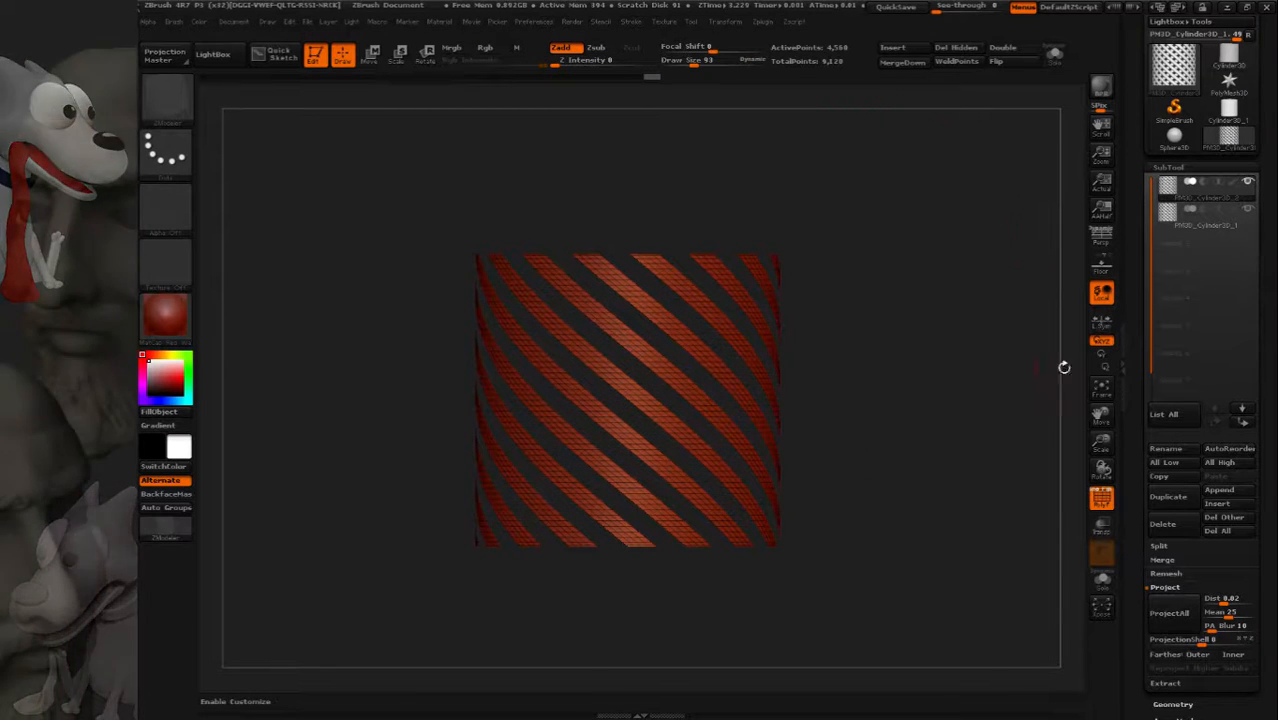
# Mirror the active copy of the strips so they slant the opposite way and cross the original ones
pyautogui.scroll(-4, 1170, 585)
pyautogui.scroll(-4, 1170, 585)
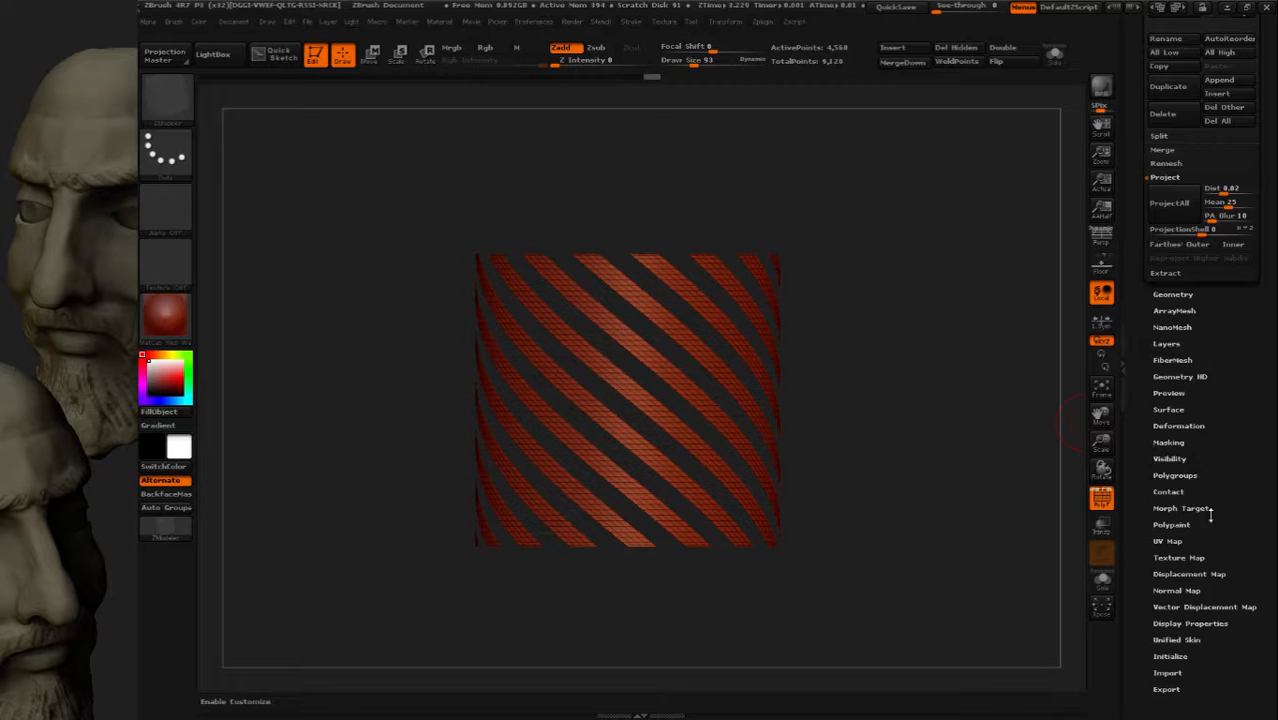
pyautogui.click(1184, 427)
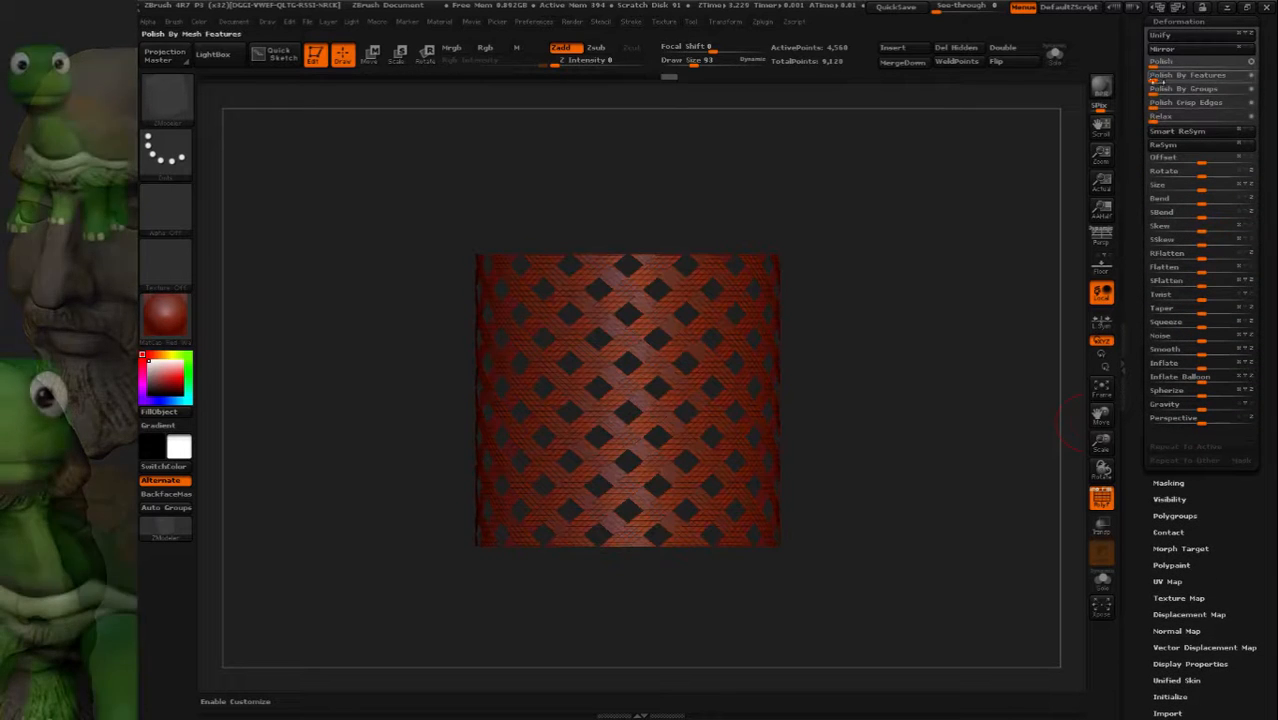
# Merge the two crossing strip subtools down into a single subtool
pyautogui.scroll(8, 1150, 140)
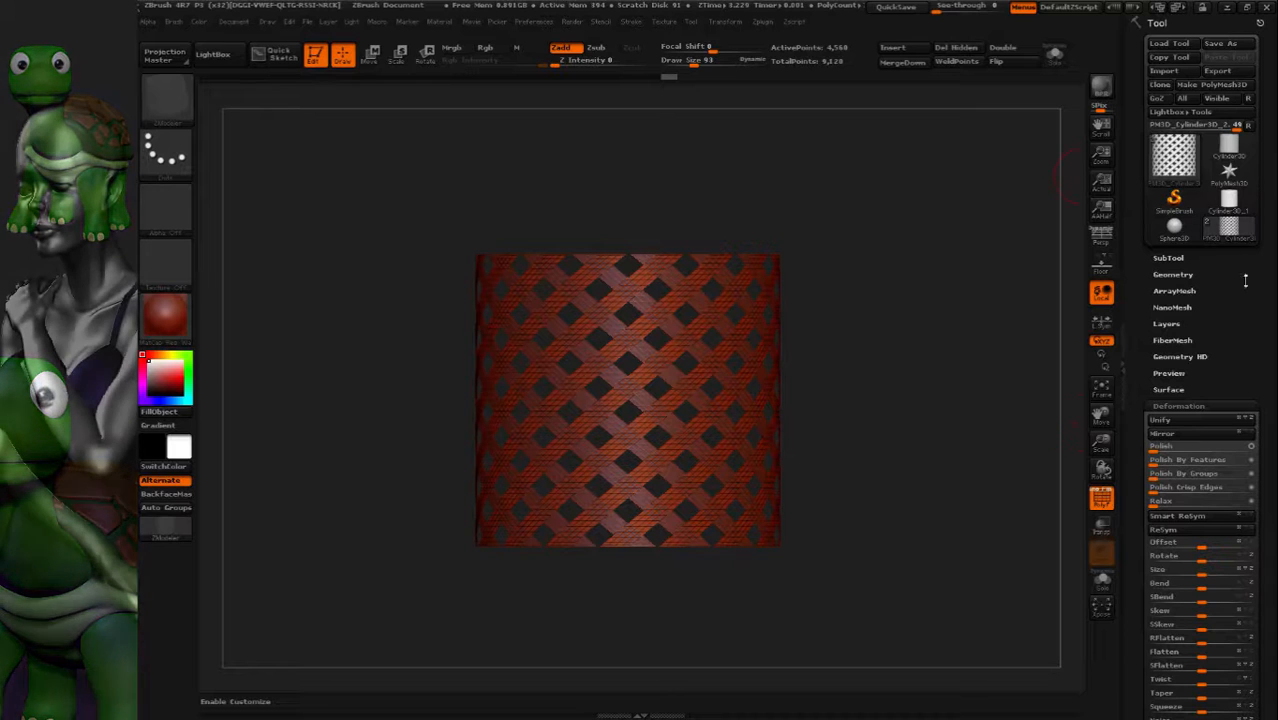
pyautogui.click(1168, 258)
pyautogui.scroll(-3, 1148, 465)
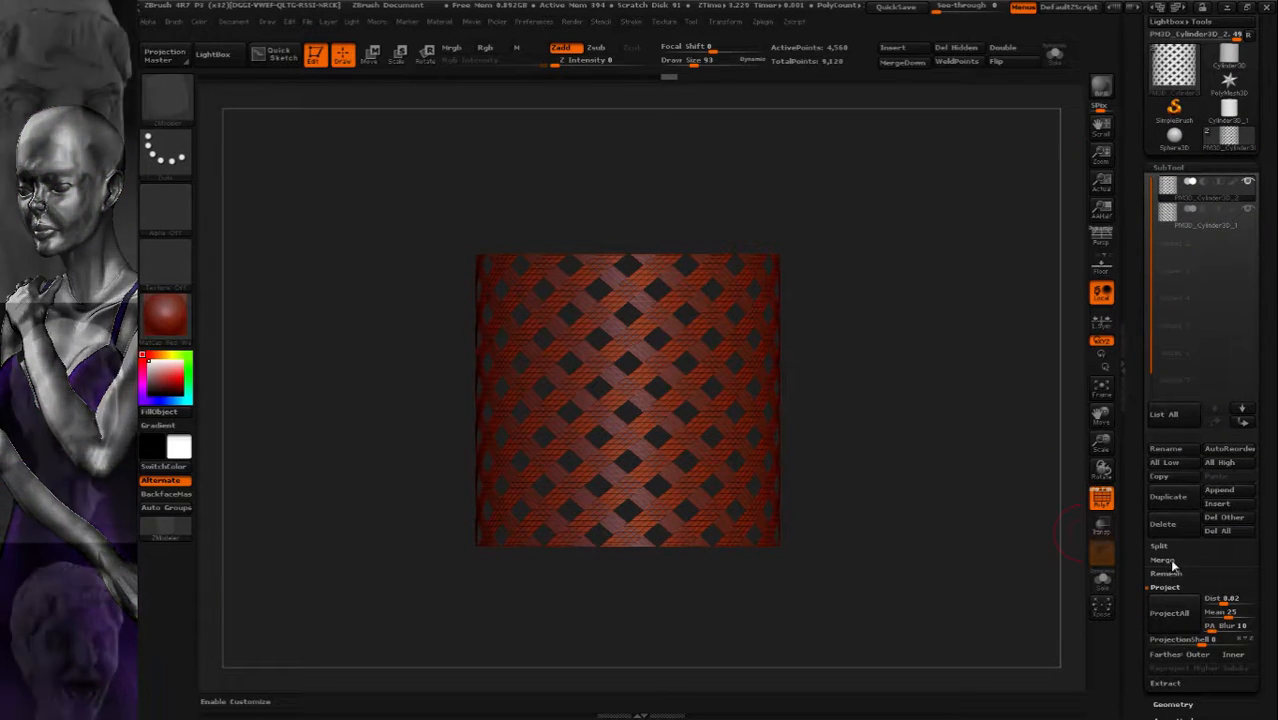
pyautogui.click(1169, 572)
pyautogui.click(1017, 602)
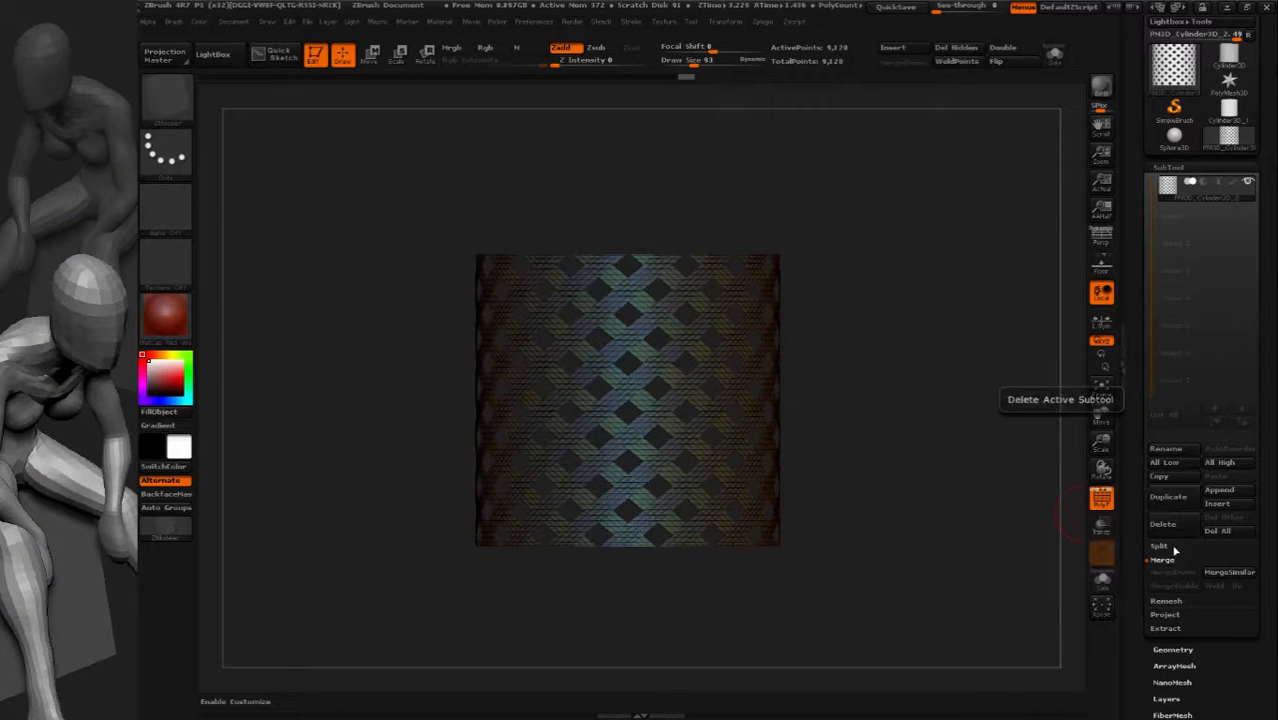
# Rename the merged lattice subtool as Weave
pyautogui.click(1187, 452)
pyautogui.write('we')
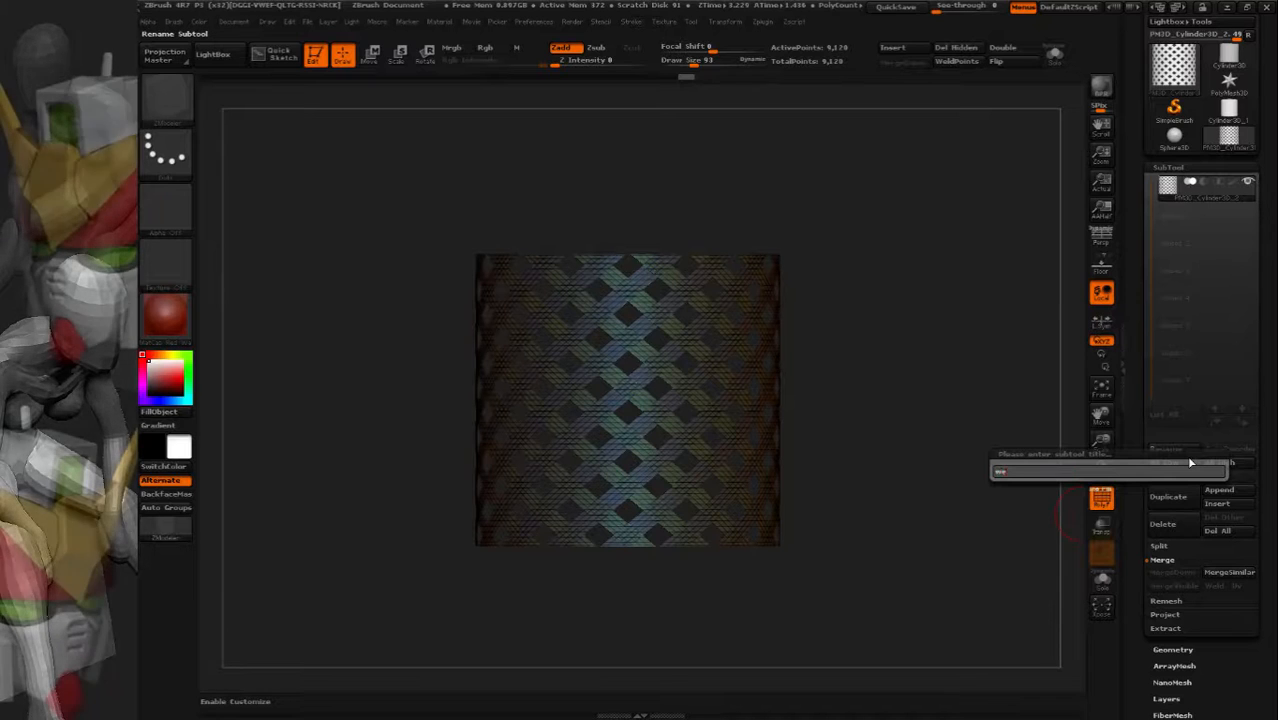
pyautogui.write('av')
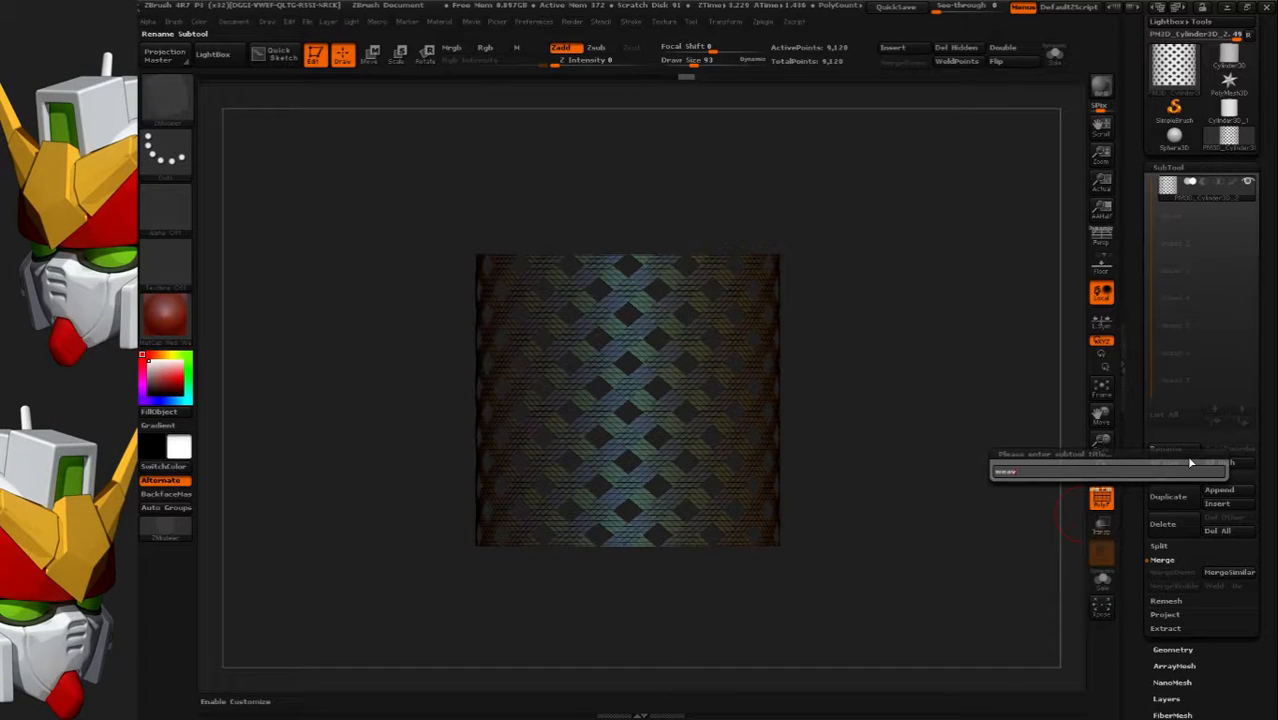
pyautogui.write('e')
pyautogui.press('Return')
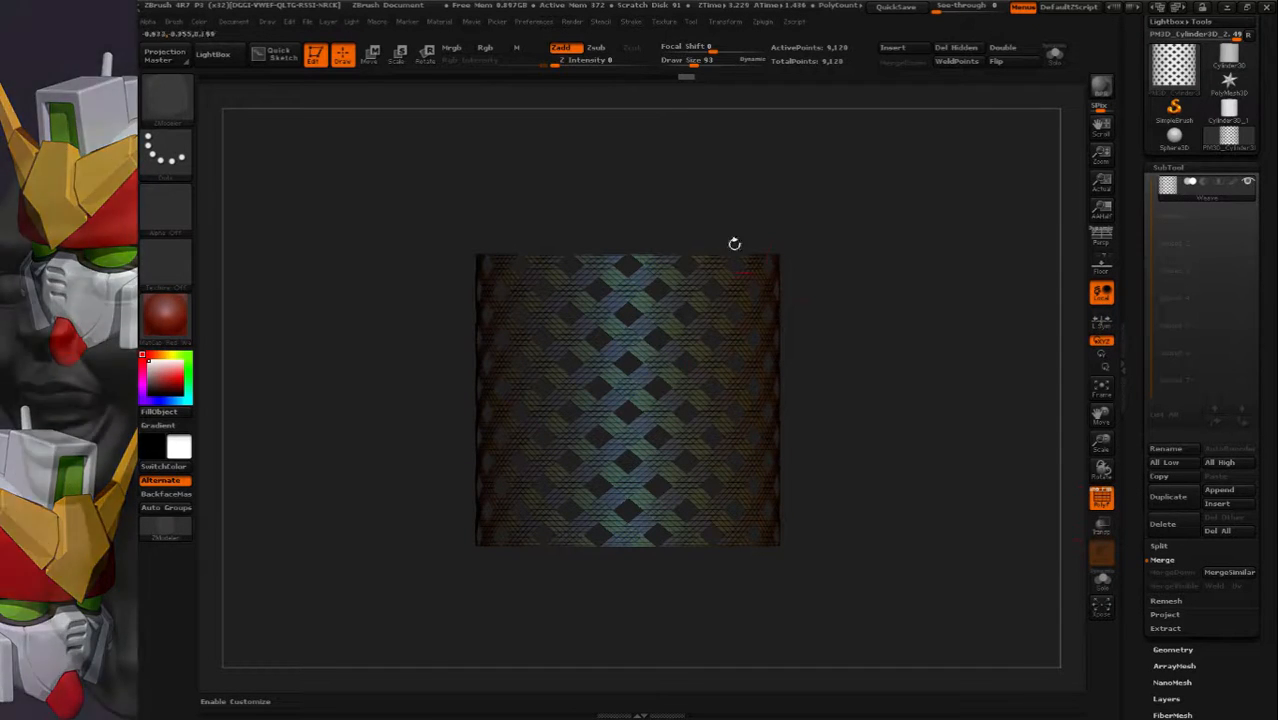
# Convert the Sphere3D primitive to a polymesh and append the Weave mesh as its second subtool
pyautogui.moveTo(1182, 161); pyautogui.dragTo(1191, 236)
pyautogui.click(1184, 246)
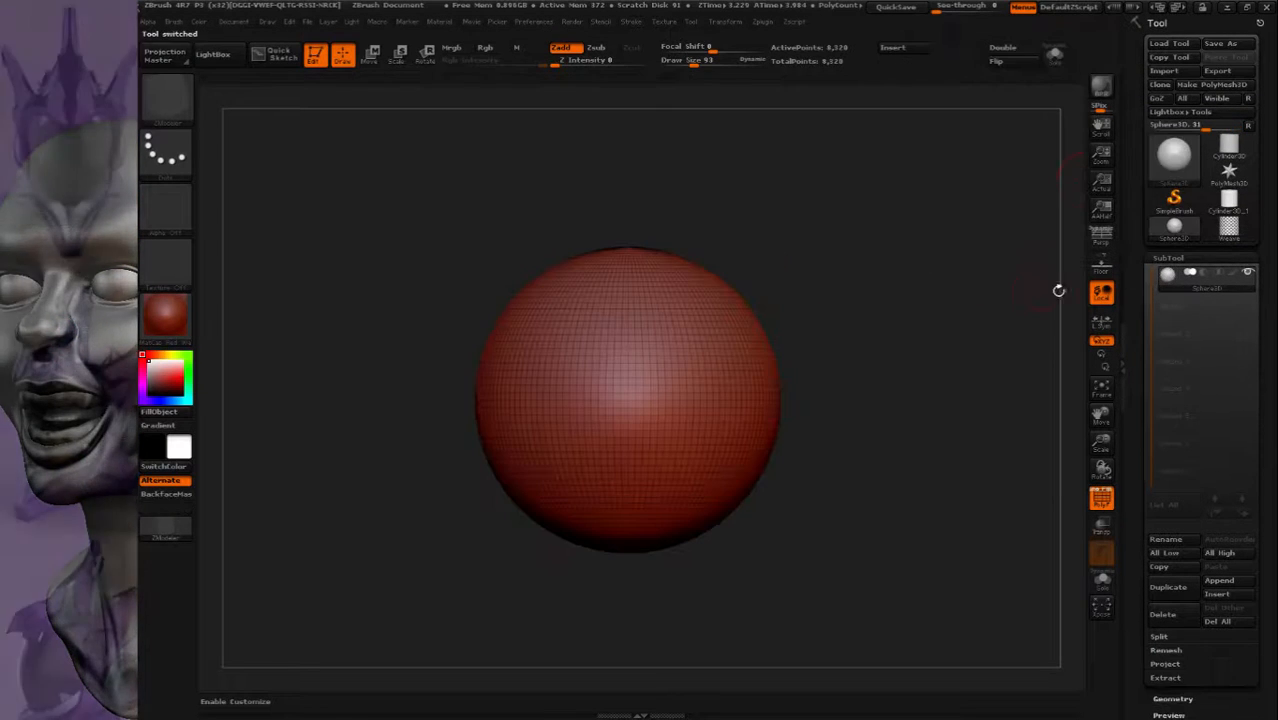
pyautogui.click(1211, 86)
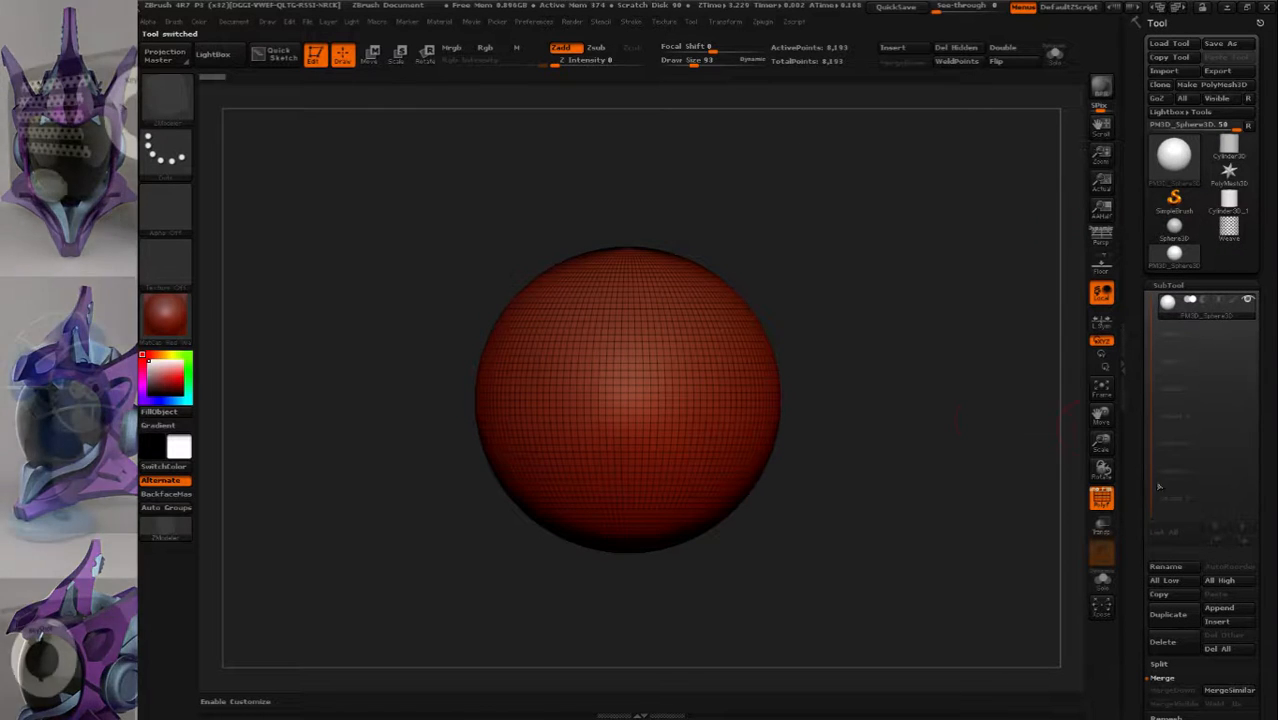
pyautogui.click(1222, 609)
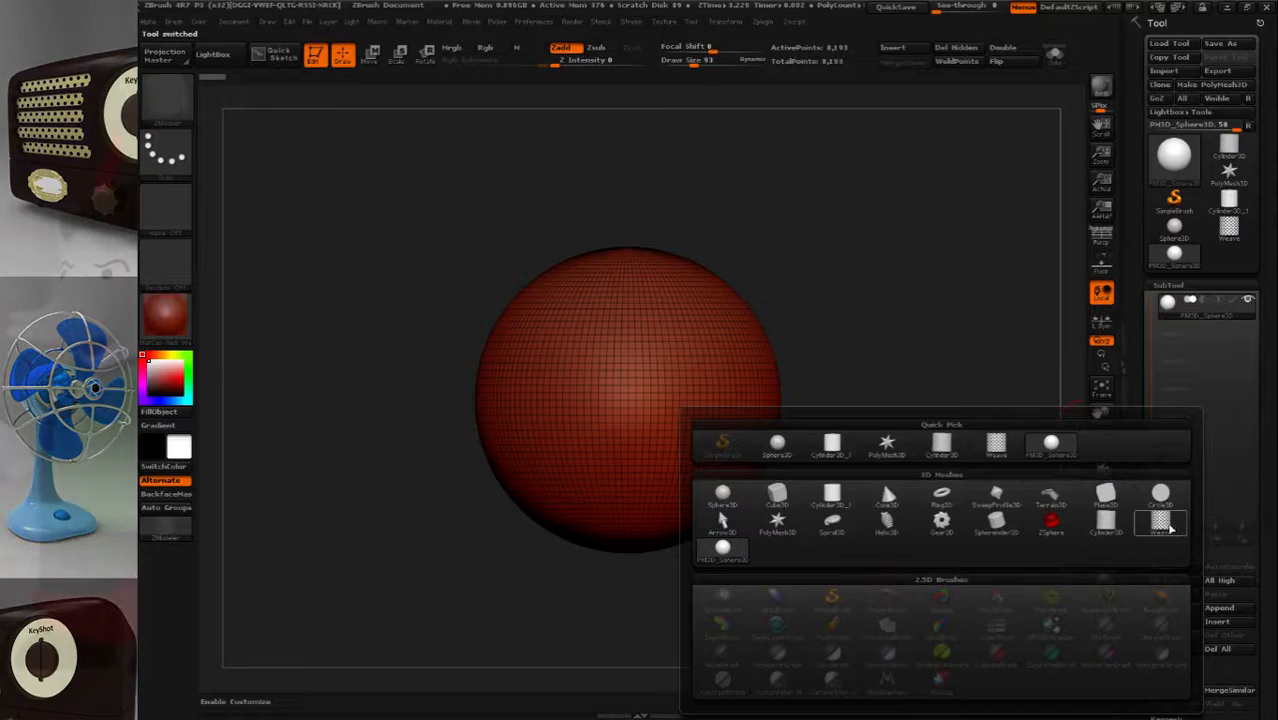
pyautogui.click(1162, 522)
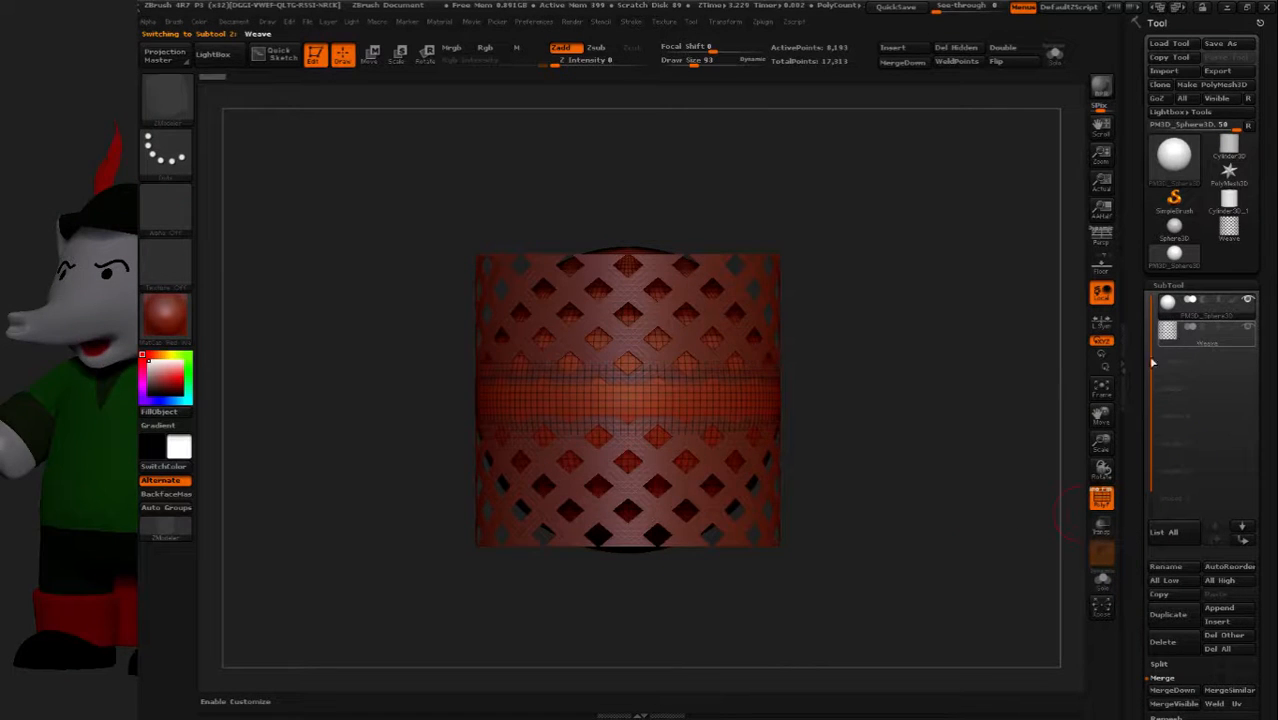
# Squash the Weave subtool vertically to roughly half its height around the sphere's centre using the Transpose line
pyautogui.click(371, 56)
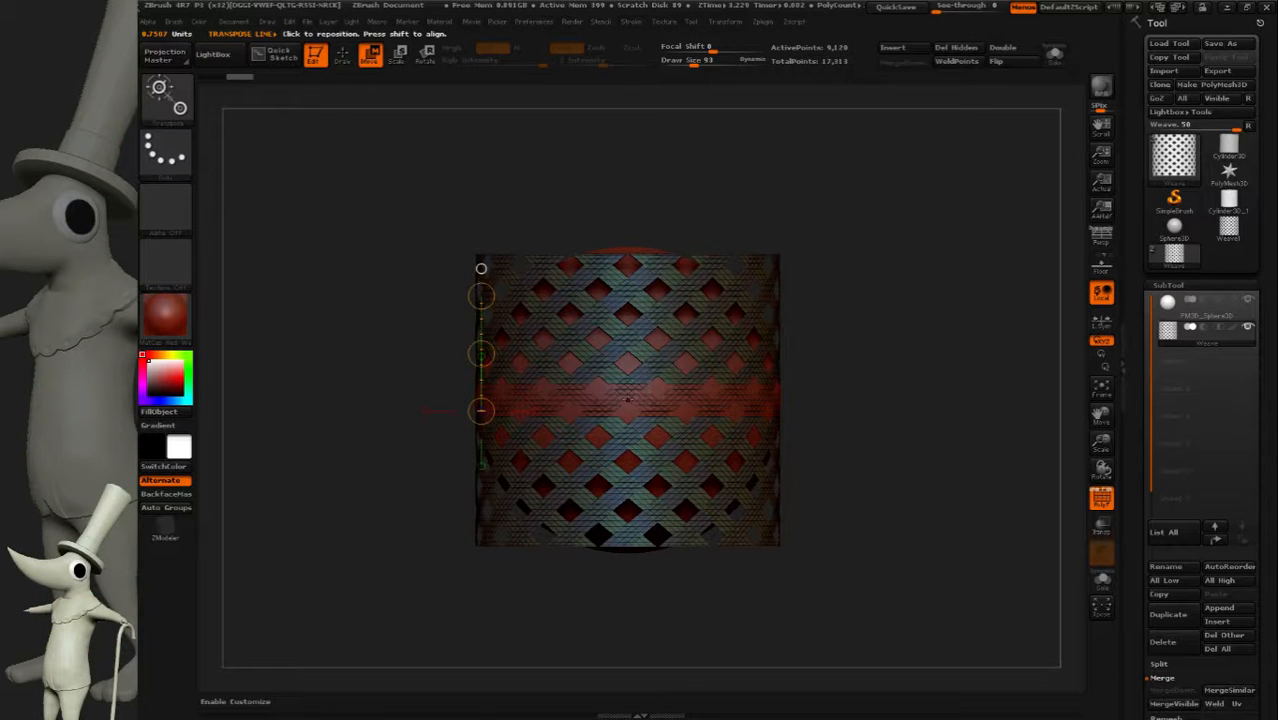
pyautogui.moveTo(628, 400); pyautogui.dragTo(628, 300)
pyautogui.moveTo(628, 188); pyautogui.dragTo(628, 145)
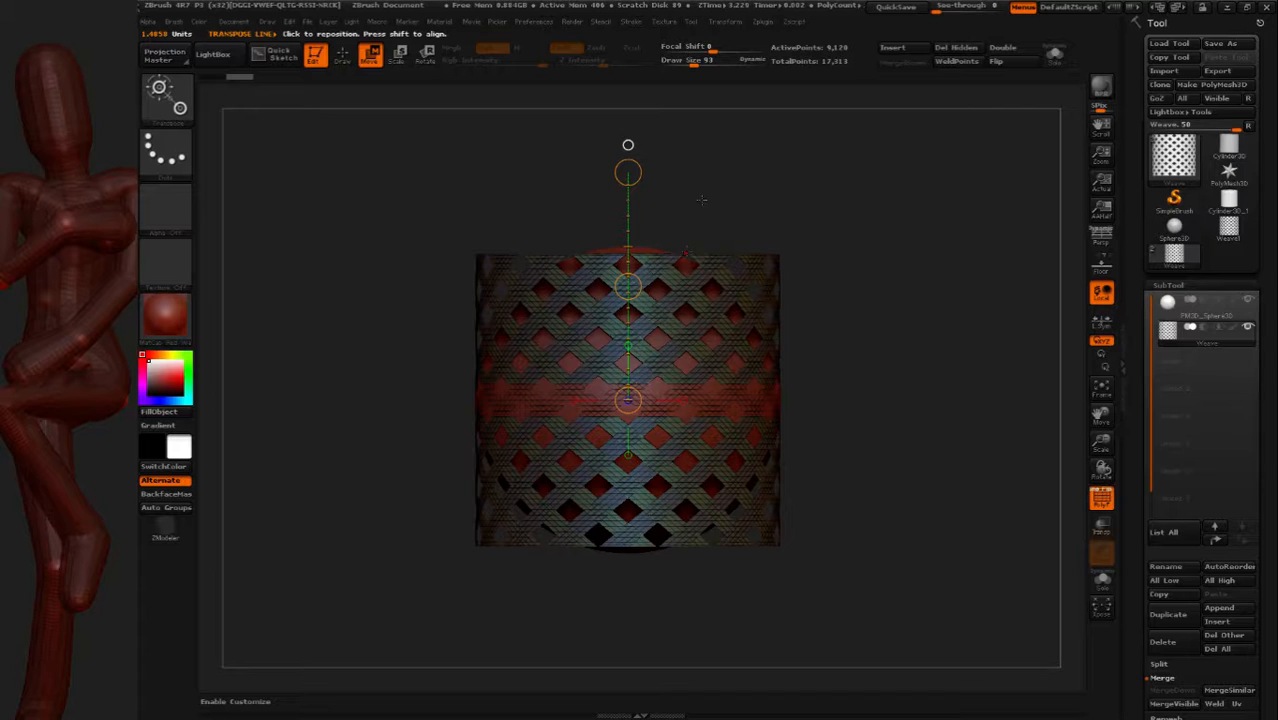
pyautogui.moveTo(628, 173); pyautogui.dragTo(622, 276)
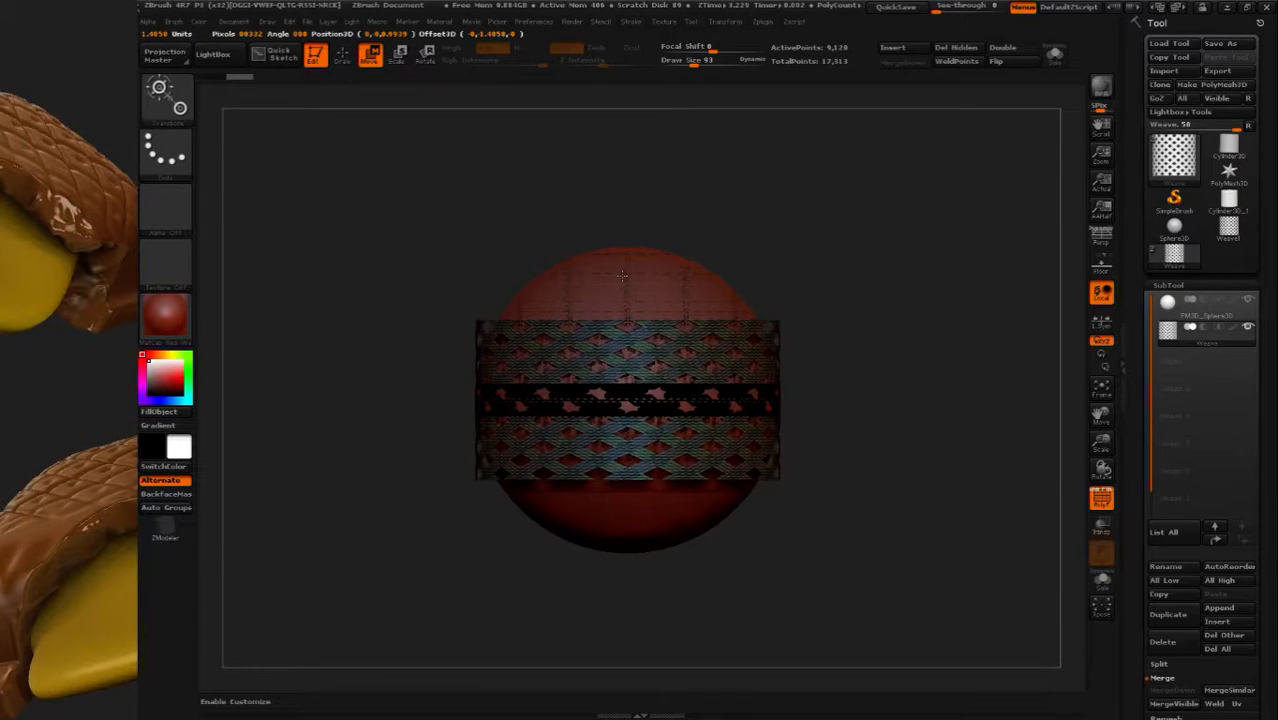
# Project the Weave subtool onto the sphere's surface with ProjectAll, using a Dist of 0.42297
pyautogui.keyDown('alt'); pyautogui.moveTo(737, 220); pyautogui.dragTo(699, 310); pyautogui.keyUp('alt')
pyautogui.scroll(-3, 1186, 578)
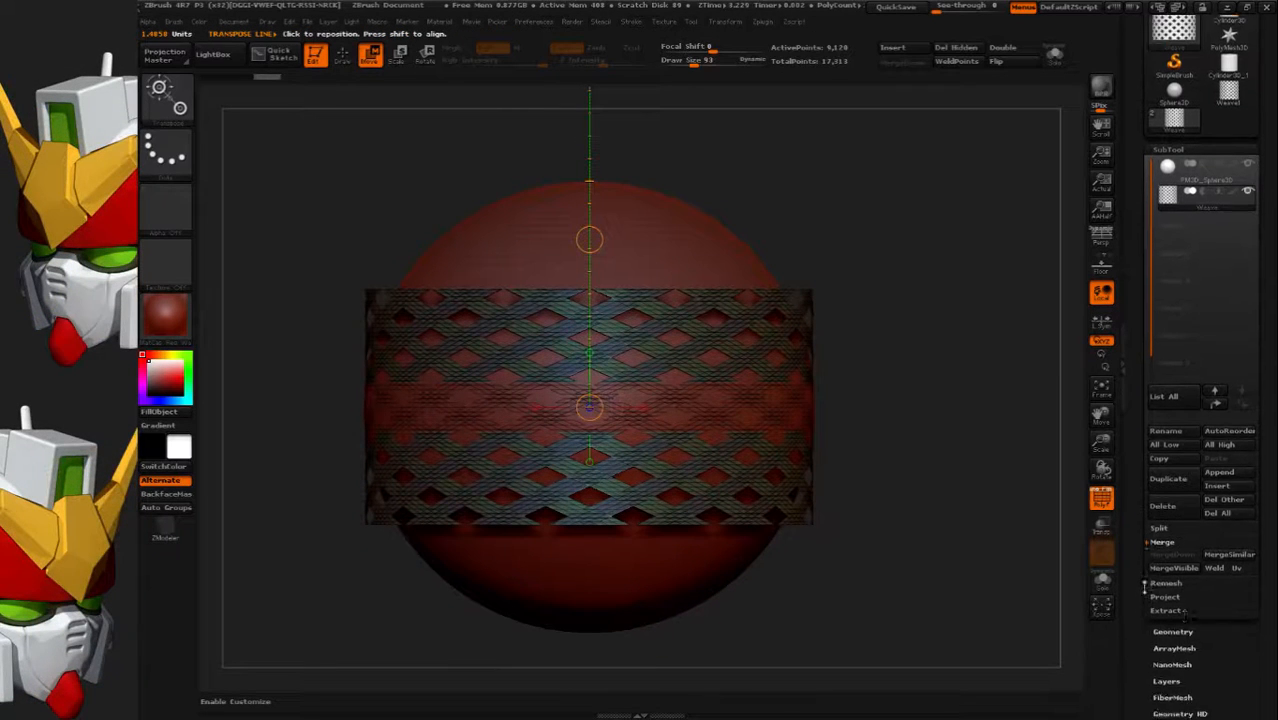
pyautogui.click(1180, 573)
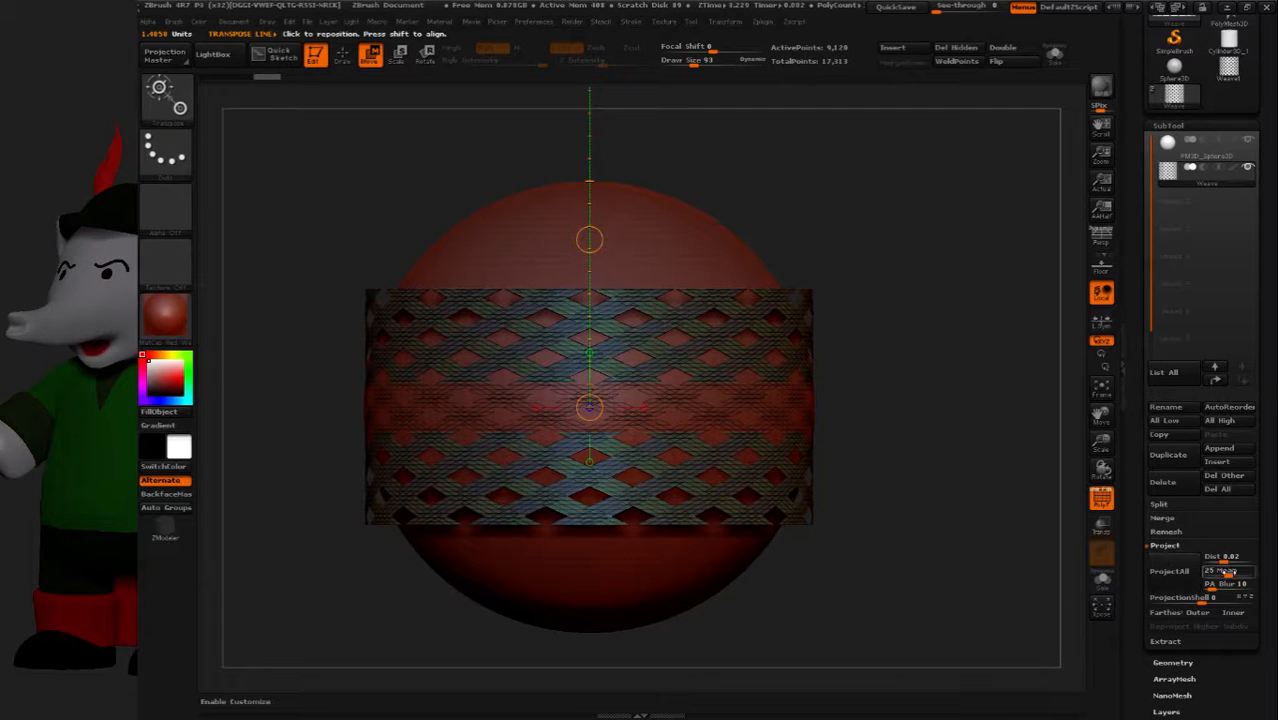
pyautogui.click(1180, 580)
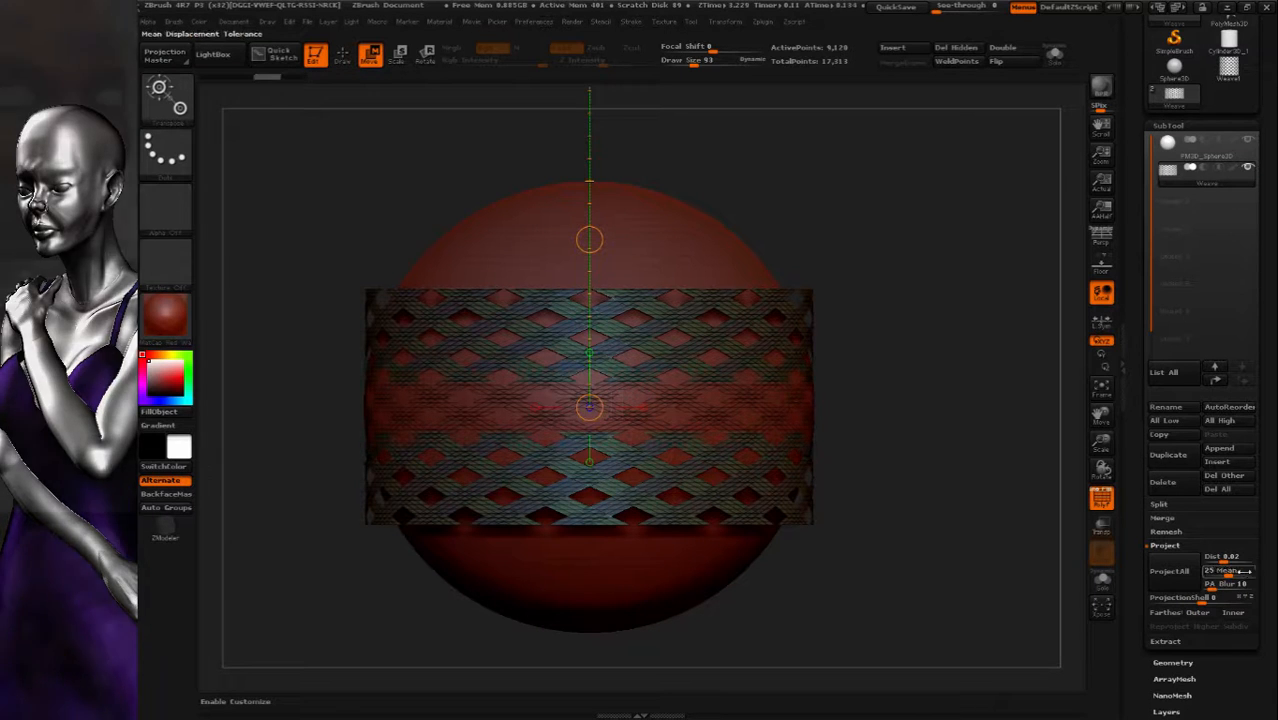
pyautogui.moveTo(1223, 559); pyautogui.dragTo(1242, 558)
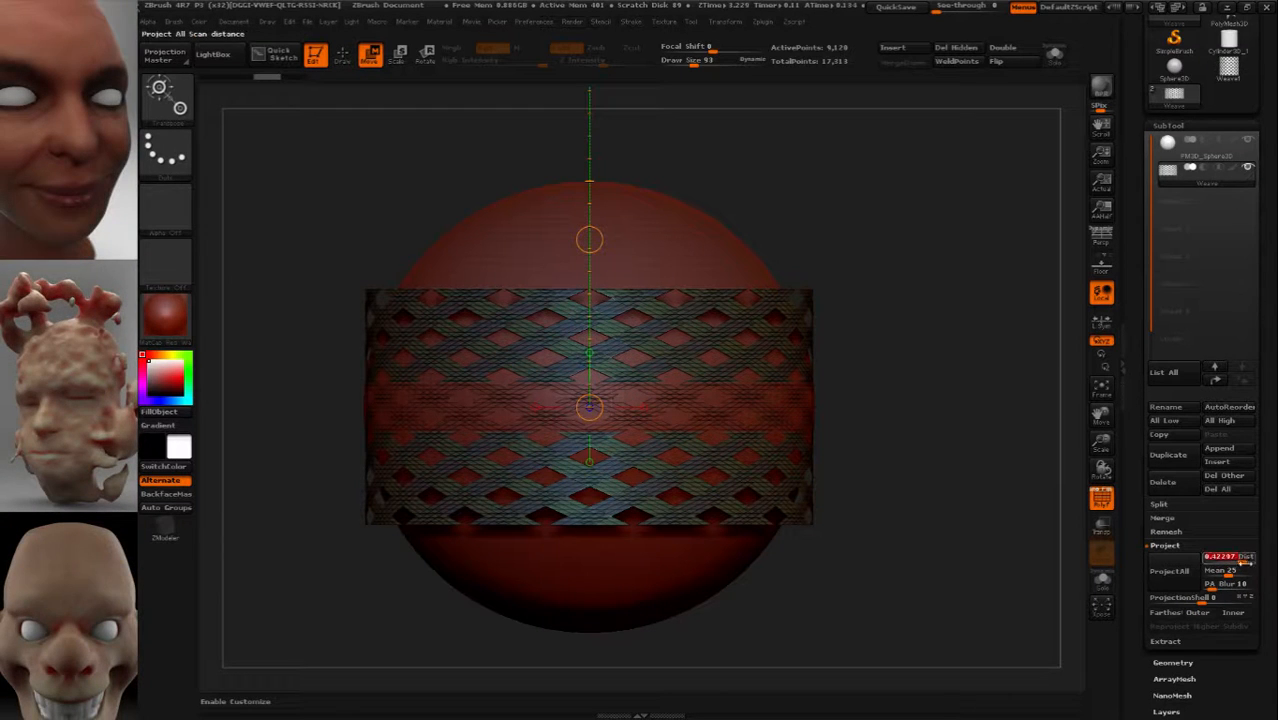
pyautogui.click(1182, 578)
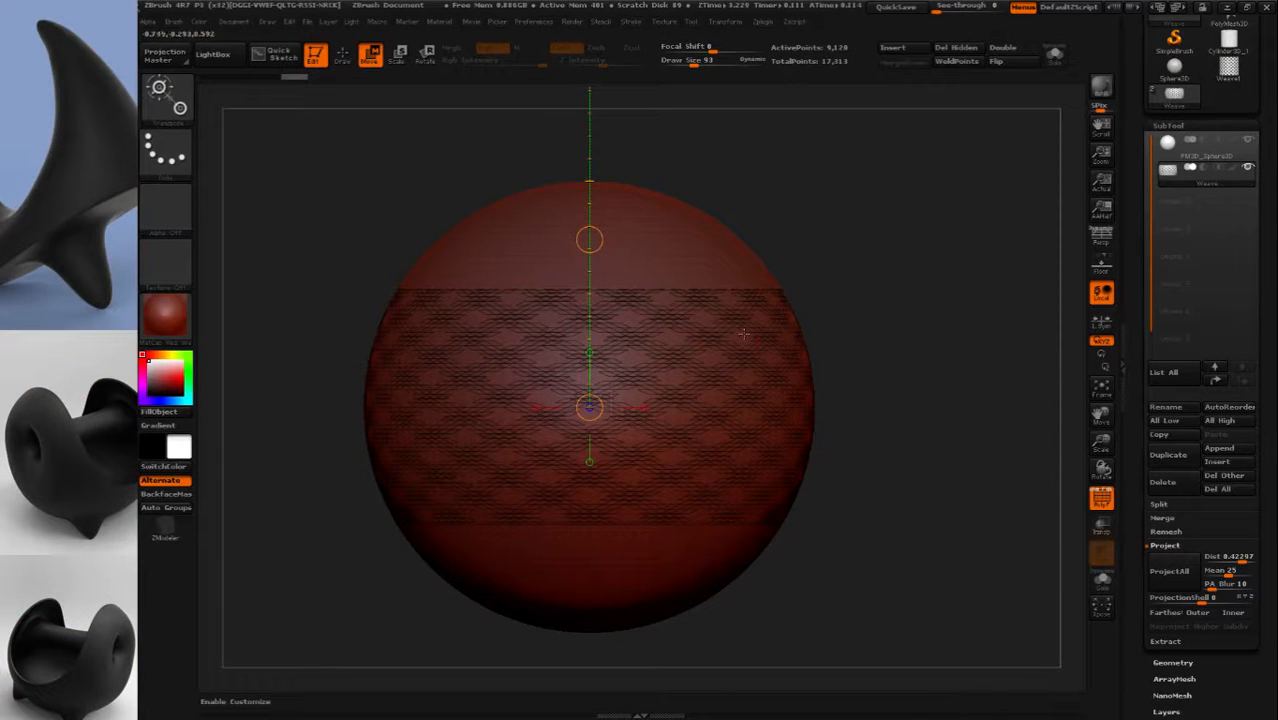
# Slice the sphere along the weave's upper and lower edges using ghost transparency, and hide the sphere's middle band
pyautogui.click(343, 57)
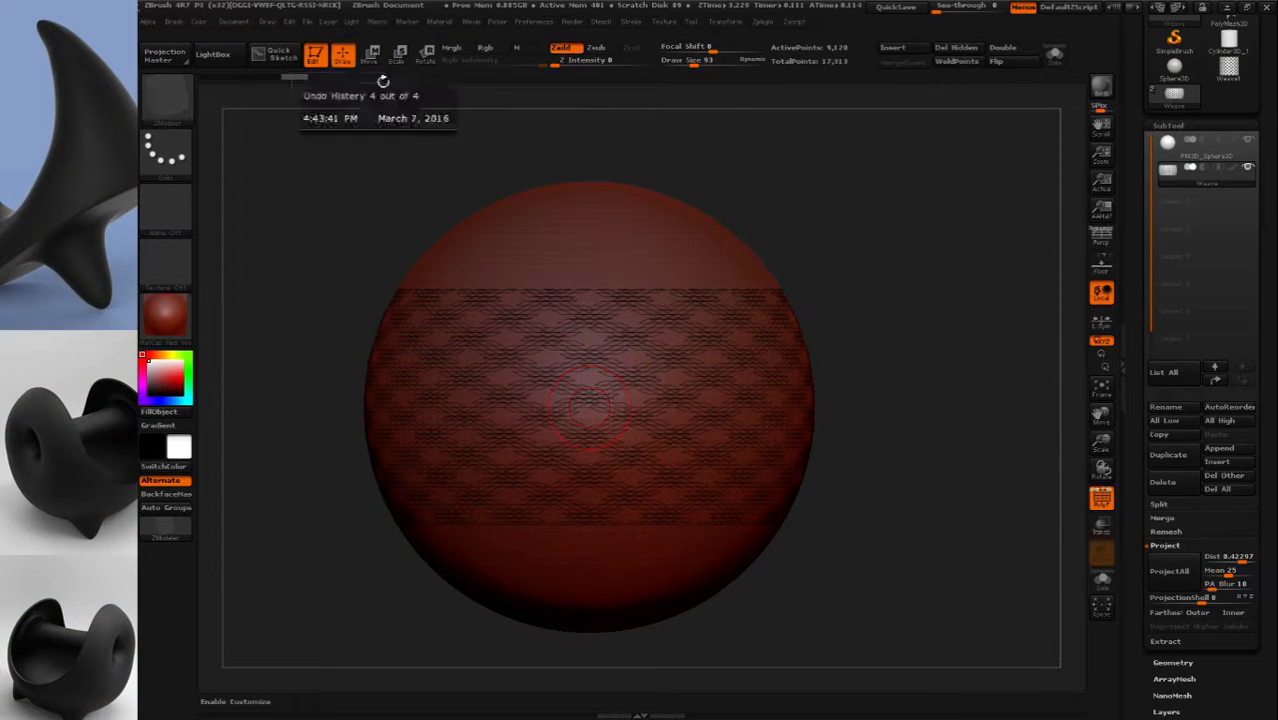
pyautogui.click(1185, 145)
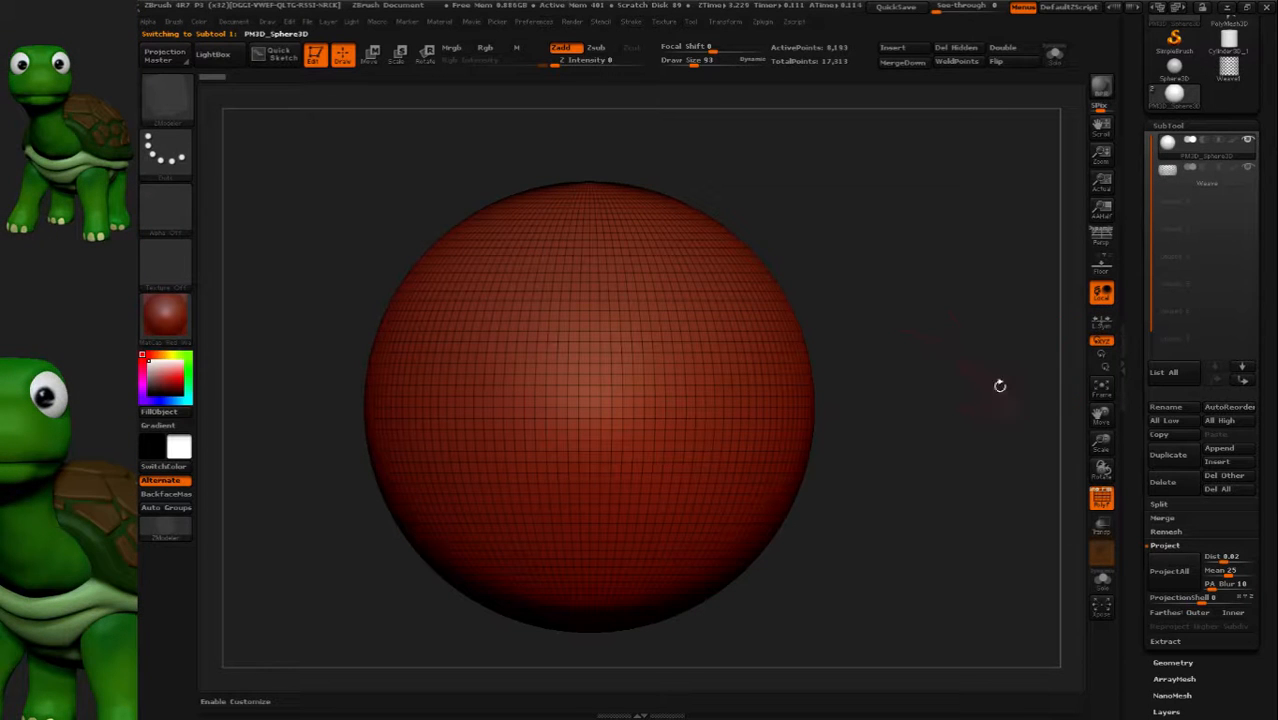
pyautogui.click(1103, 540)
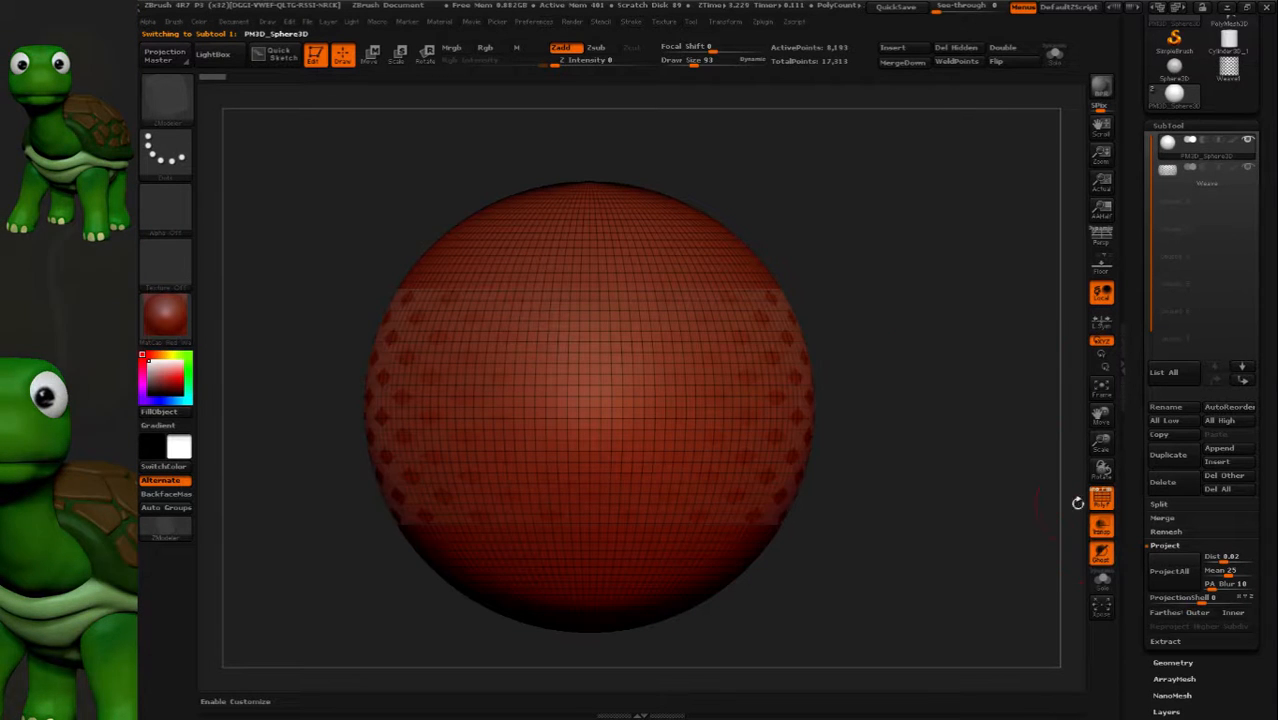
pyautogui.moveTo(875, 291)
pyautogui.keyDown('ctrl'); pyautogui.keyDown('shift'); pyautogui.mouseDown()
pyautogui.moveTo(485, 443)
pyautogui.moveTo(240, 519)
pyautogui.mouseUp(); pyautogui.keyUp('shift'); pyautogui.keyUp('ctrl')
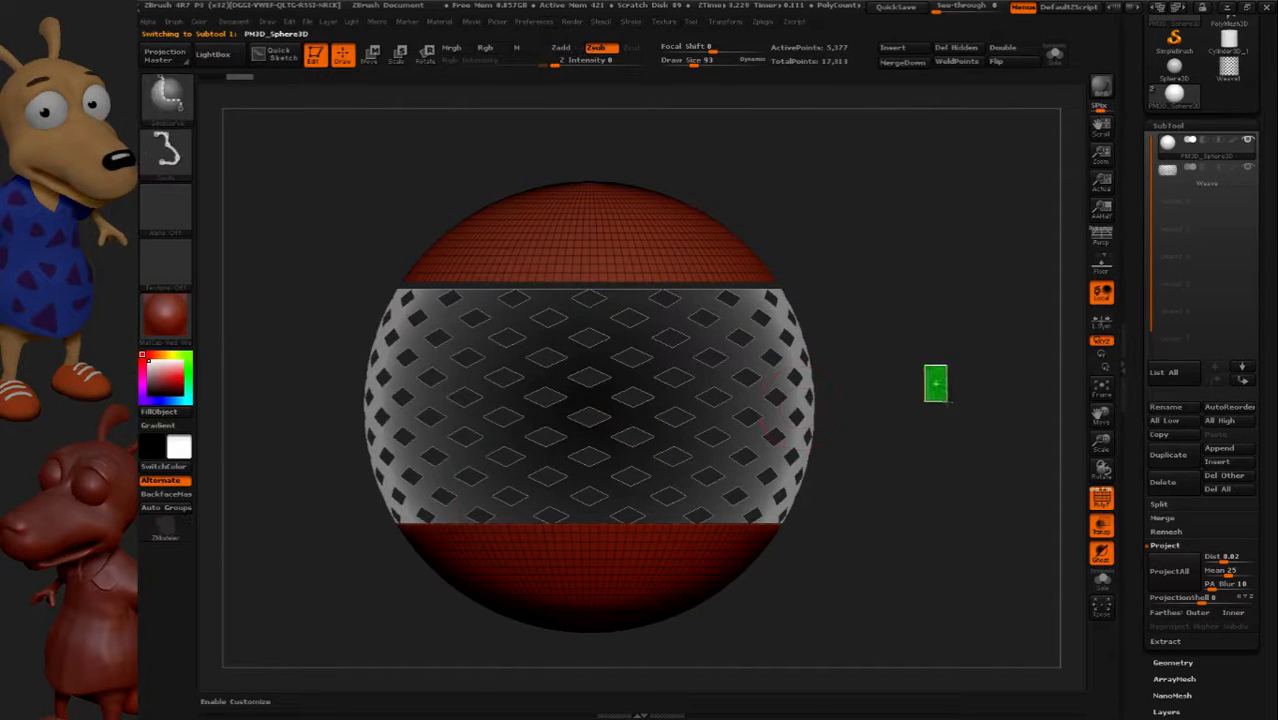
pyautogui.keyDown('ctrl'); pyautogui.keyDown('shift'); pyautogui.click(935, 383); pyautogui.keyUp('shift'); pyautogui.keyUp('ctrl')
pyautogui.keyDown('ctrl'); pyautogui.keyDown('shift'); pyautogui.moveTo(637, 295); pyautogui.dragTo(354, 286); pyautogui.keyUp('shift'); pyautogui.keyUp('ctrl')
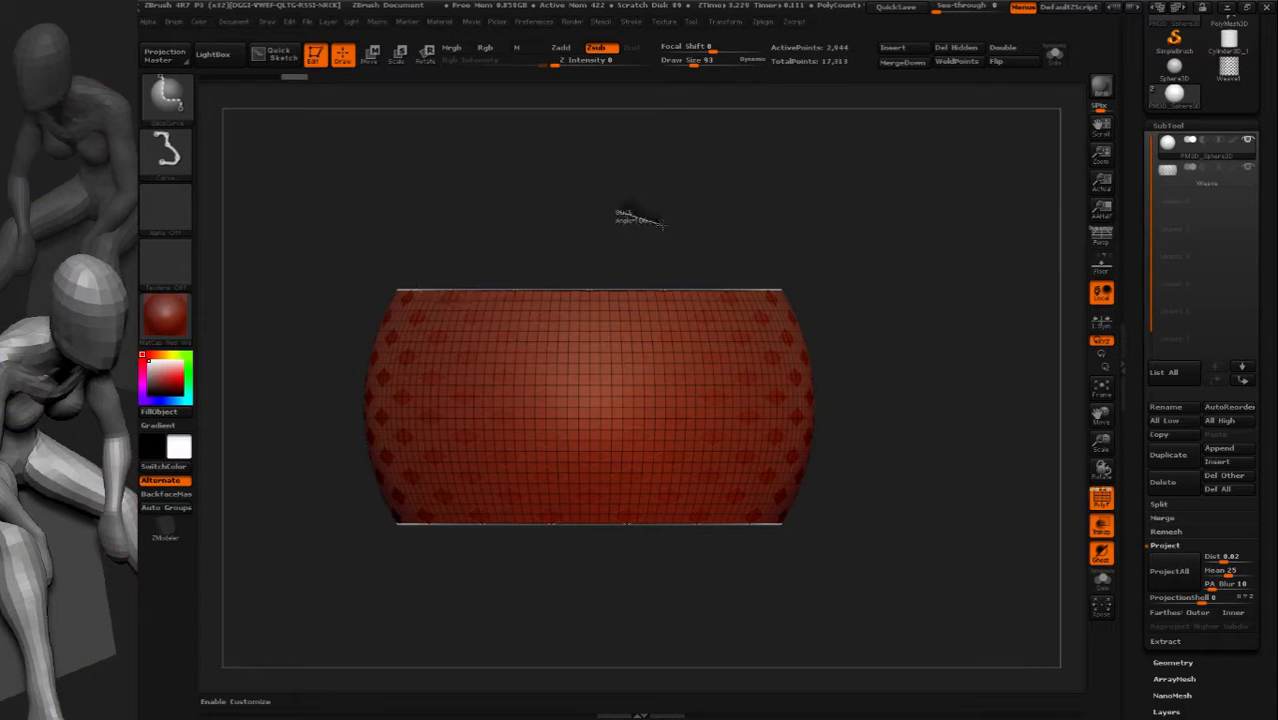
pyautogui.keyDown('ctrl'); pyautogui.keyDown('shift'); pyautogui.click(640, 220); pyautogui.keyUp('shift'); pyautogui.keyUp('ctrl')
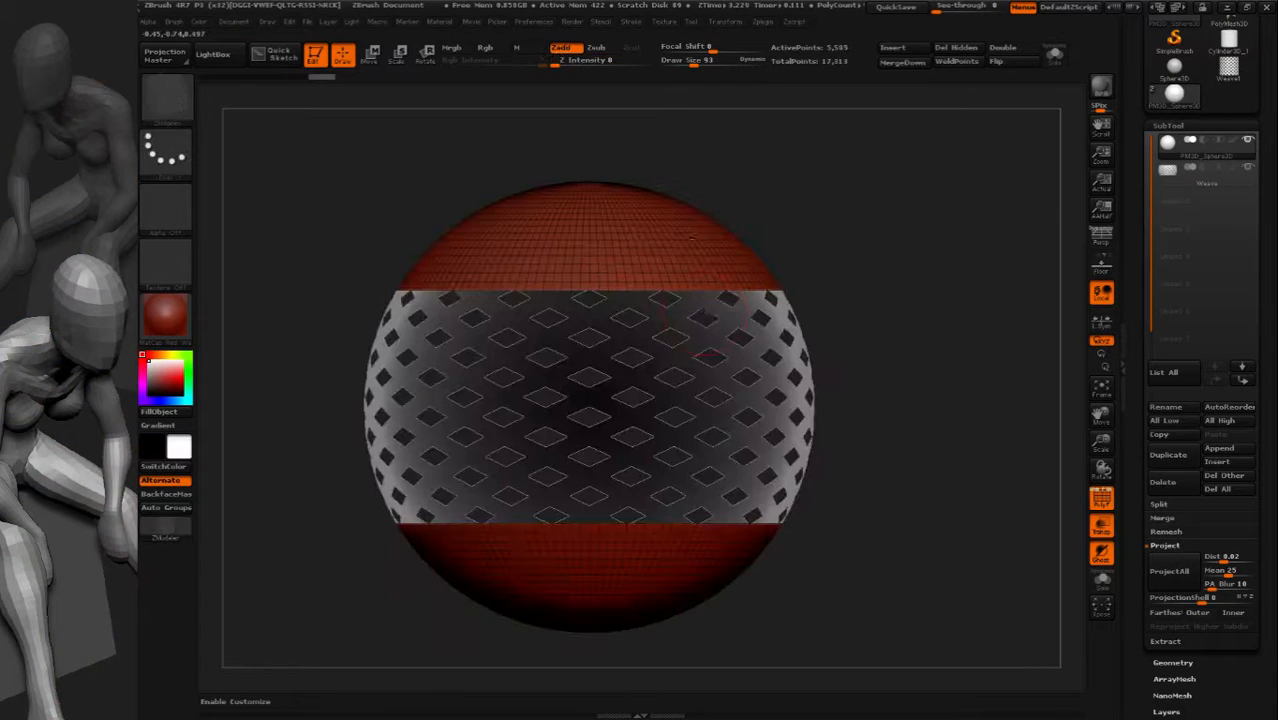
pyautogui.click(1100, 530)
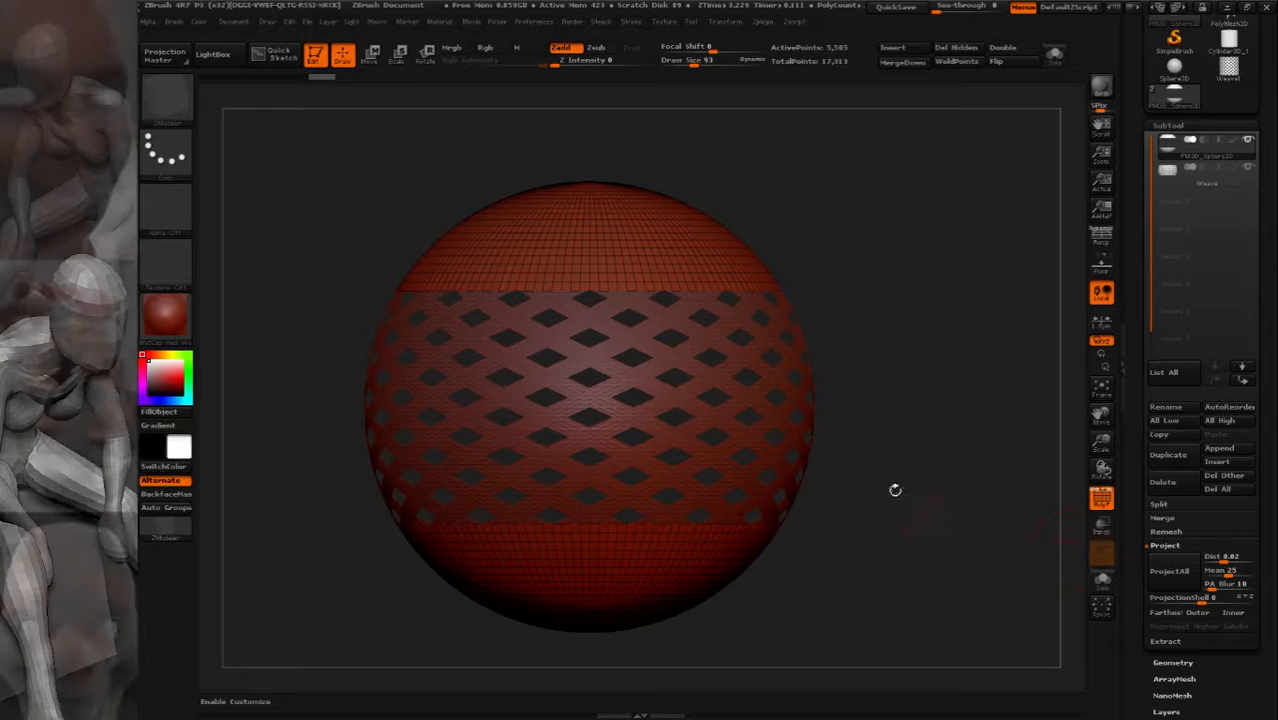
# Make the Weave subtool active and toggle its polyframe display
pyautogui.click(1169, 181)
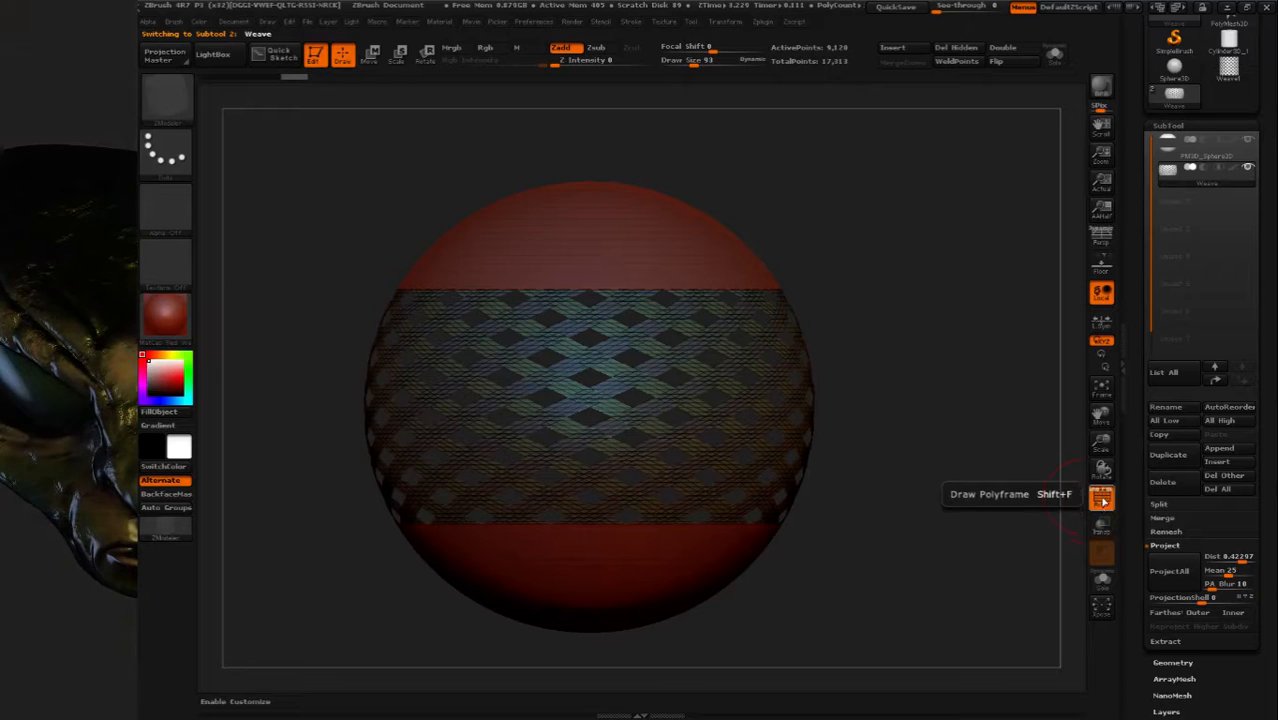
pyautogui.click(1100, 497)
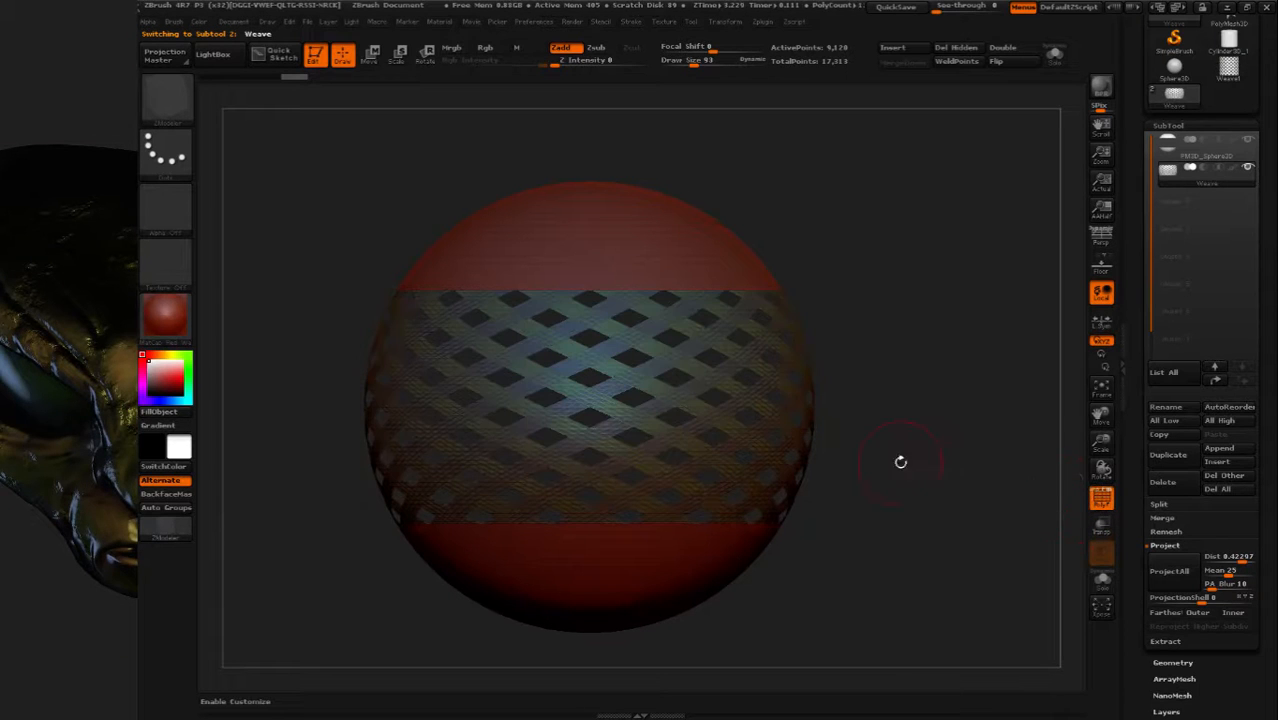
# Change the model's material to BasicMaterial so the sphere and weave display in neutral grey shading
pyautogui.moveTo(900, 461); pyautogui.dragTo(932, 459)
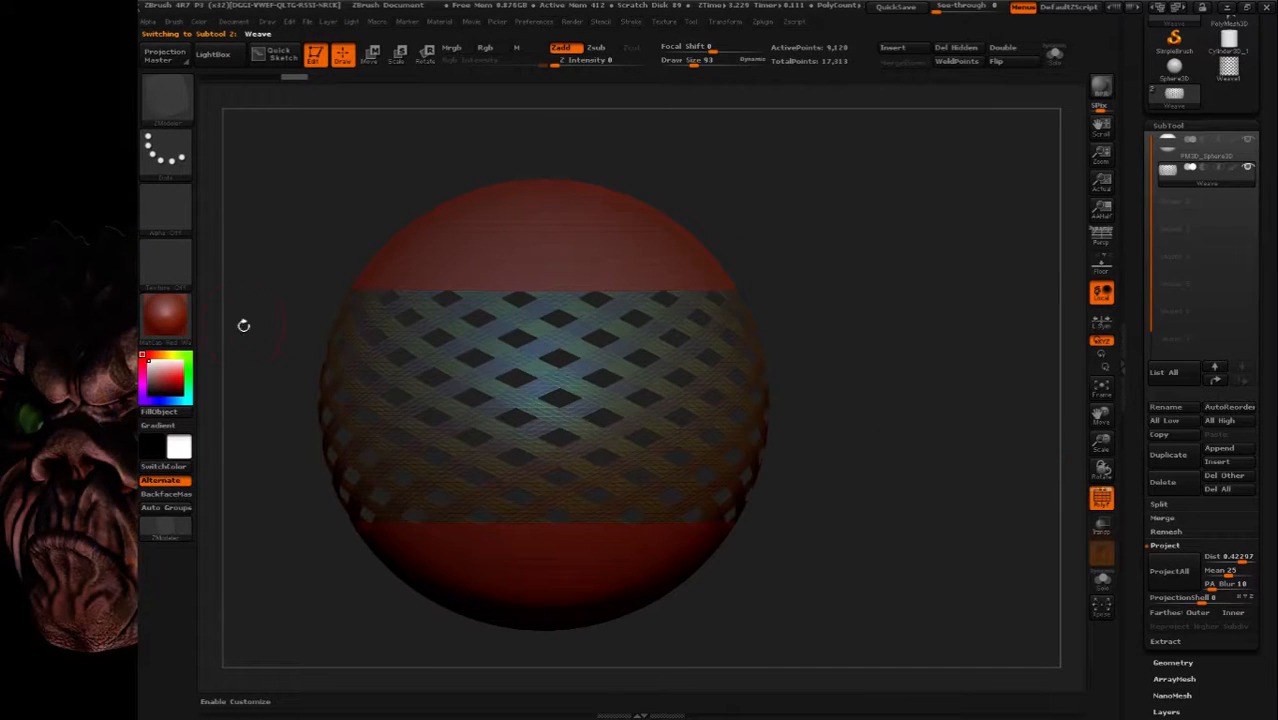
pyautogui.click(166, 317)
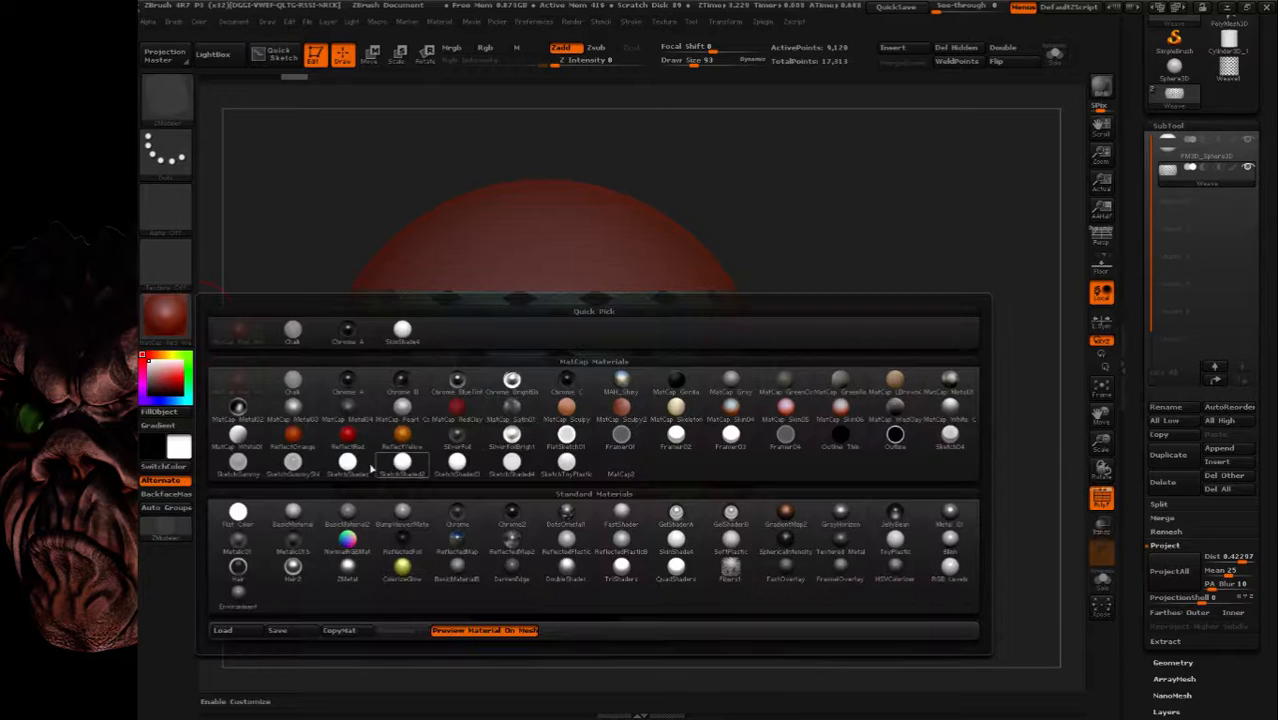
pyautogui.click(295, 514)
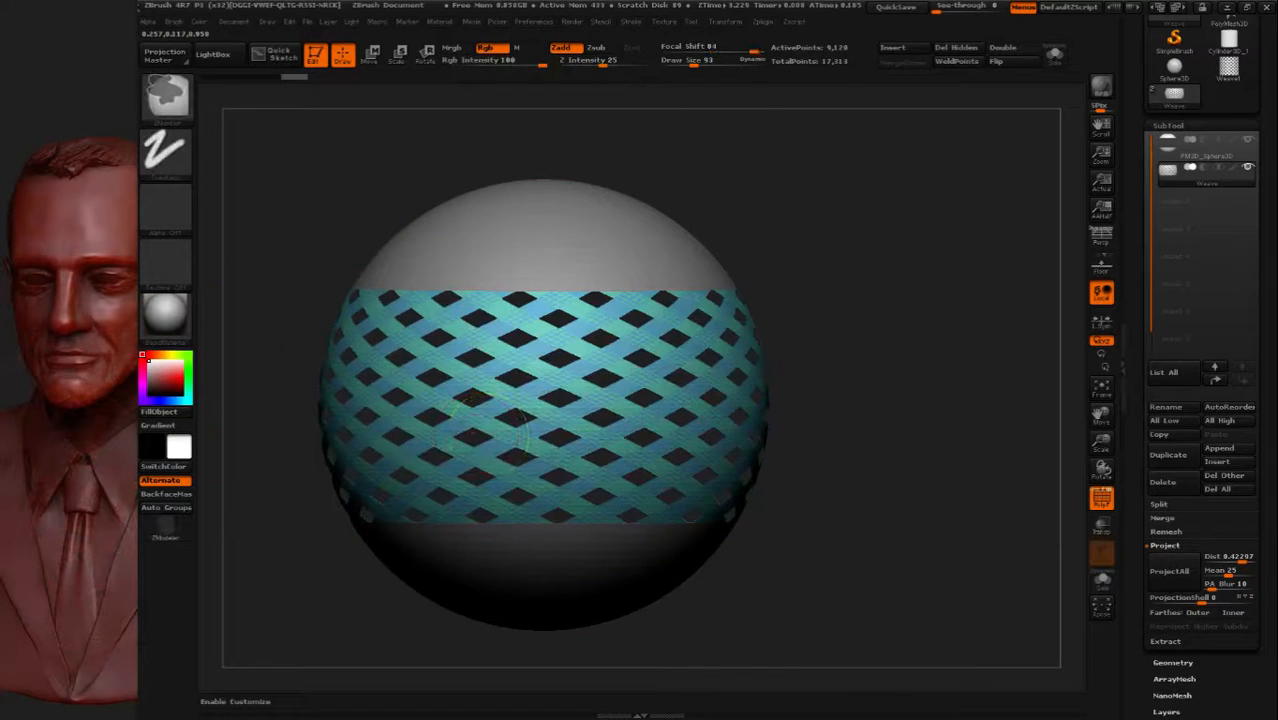
pyautogui.moveTo(473, 438)
pyautogui.keyDown('ctrl'); pyautogui.mouseDown(button='right')
pyautogui.moveTo(449, 465)
pyautogui.moveTo(595, 465)
pyautogui.moveTo(566, 459)
pyautogui.mouseUp(button='right'); pyautogui.keyUp('ctrl')
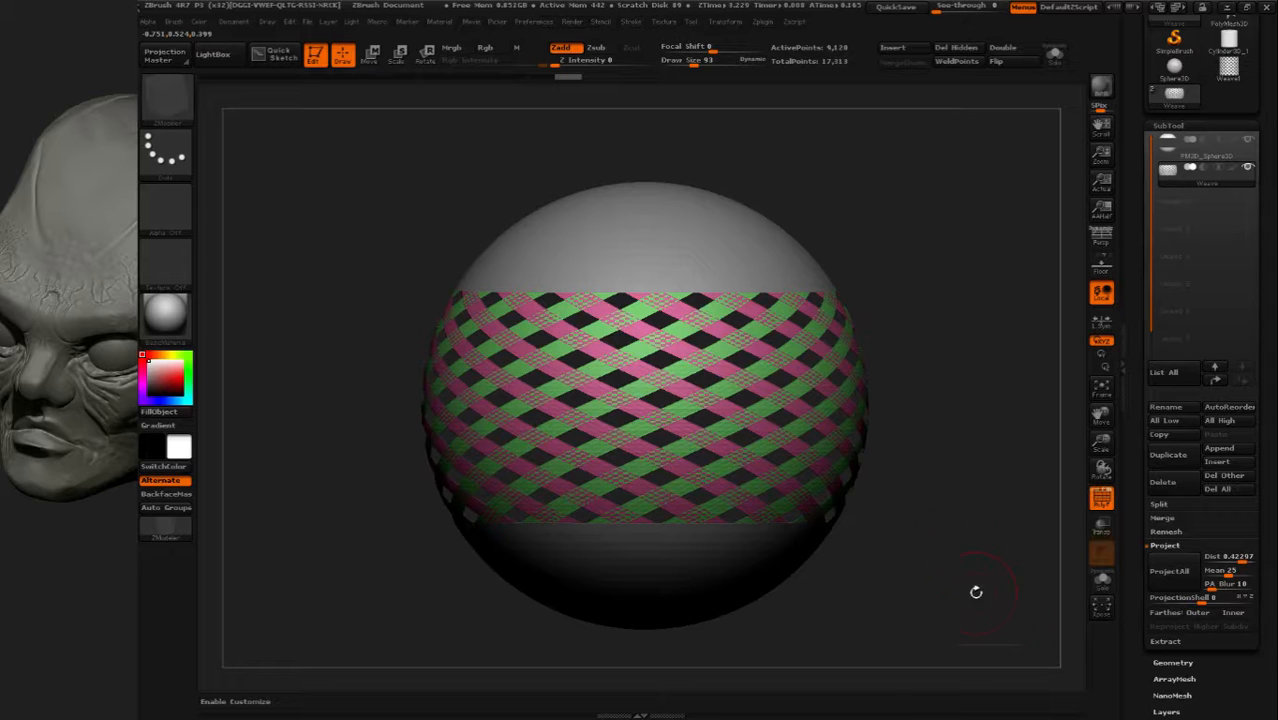
# Try to lift individual strand crossings near the weave's upper edge with the Move Topological brush
pyautogui.press('b')
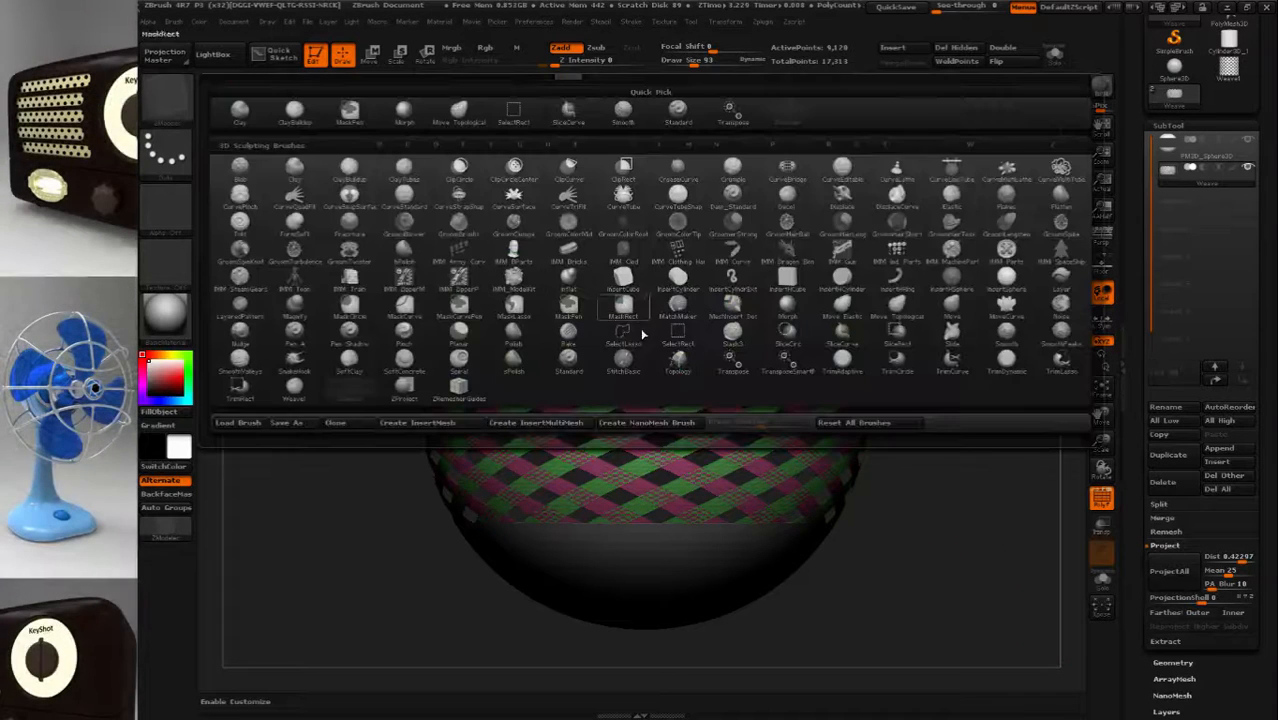
pyautogui.click(902, 309)
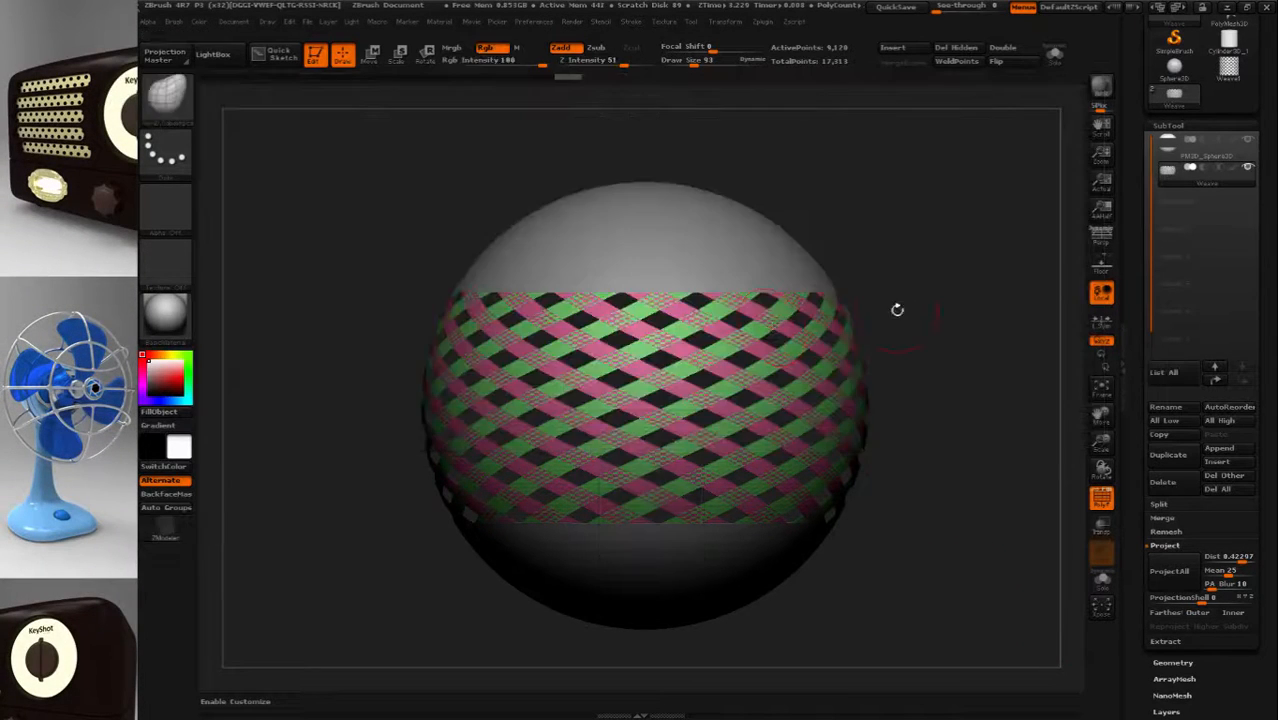
pyautogui.keyDown('ctrl'); pyautogui.moveTo(896, 309); pyautogui.dragTo(831, 369, button='right'); pyautogui.keyUp('ctrl')
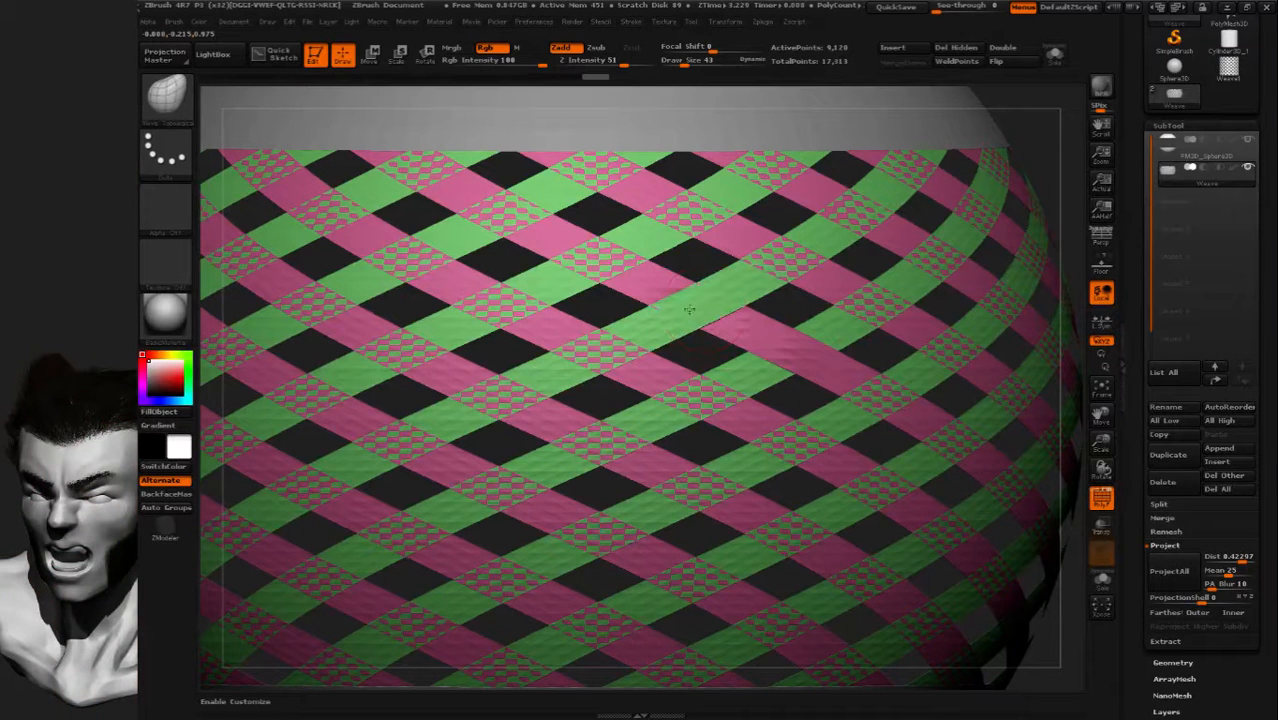
pyautogui.keyDown('alt'); pyautogui.moveTo(594, 256); pyautogui.dragTo(602, 261); pyautogui.keyUp('alt')
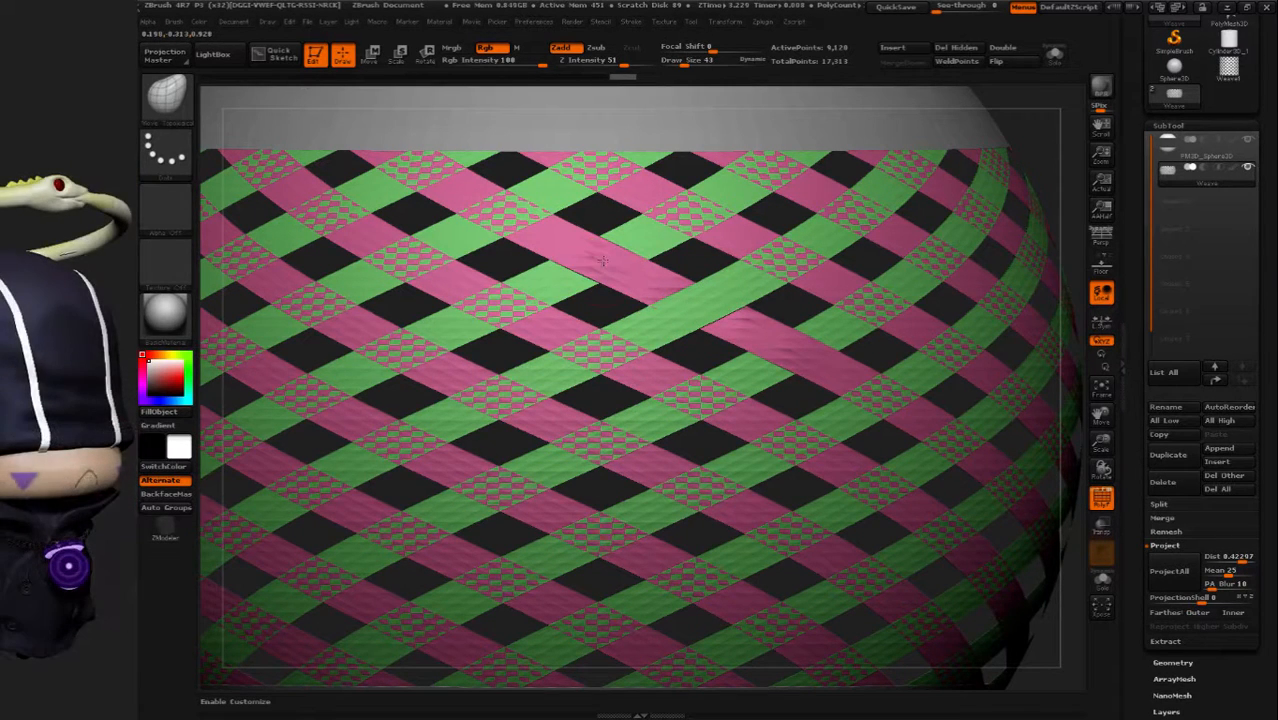
pyautogui.keyDown('ctrl'); pyautogui.moveTo(634, 262); pyautogui.dragTo(717, 365, button='right'); pyautogui.keyUp('ctrl')
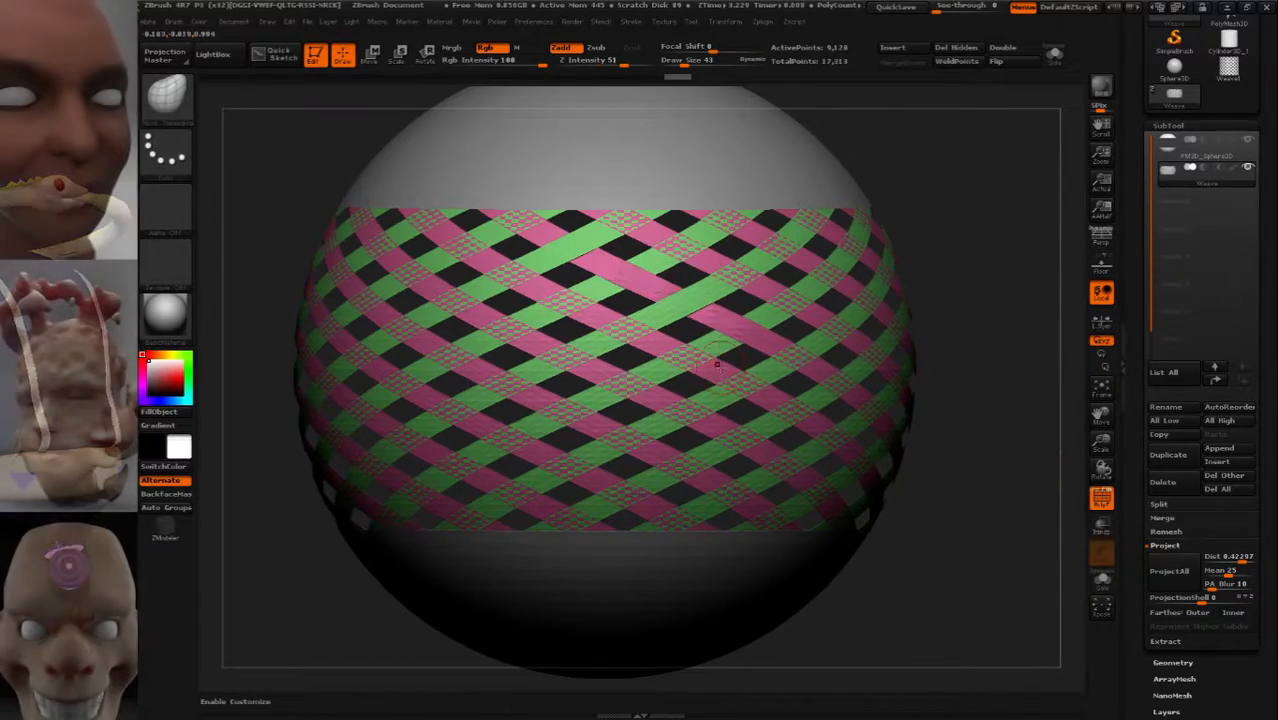
pyautogui.moveTo(662, 293)
pyautogui.mouseDown(button='right')
pyautogui.moveTo(647, 232)
pyautogui.moveTo(674, 310)
pyautogui.moveTo(650, 271)
pyautogui.mouseUp(button='right')
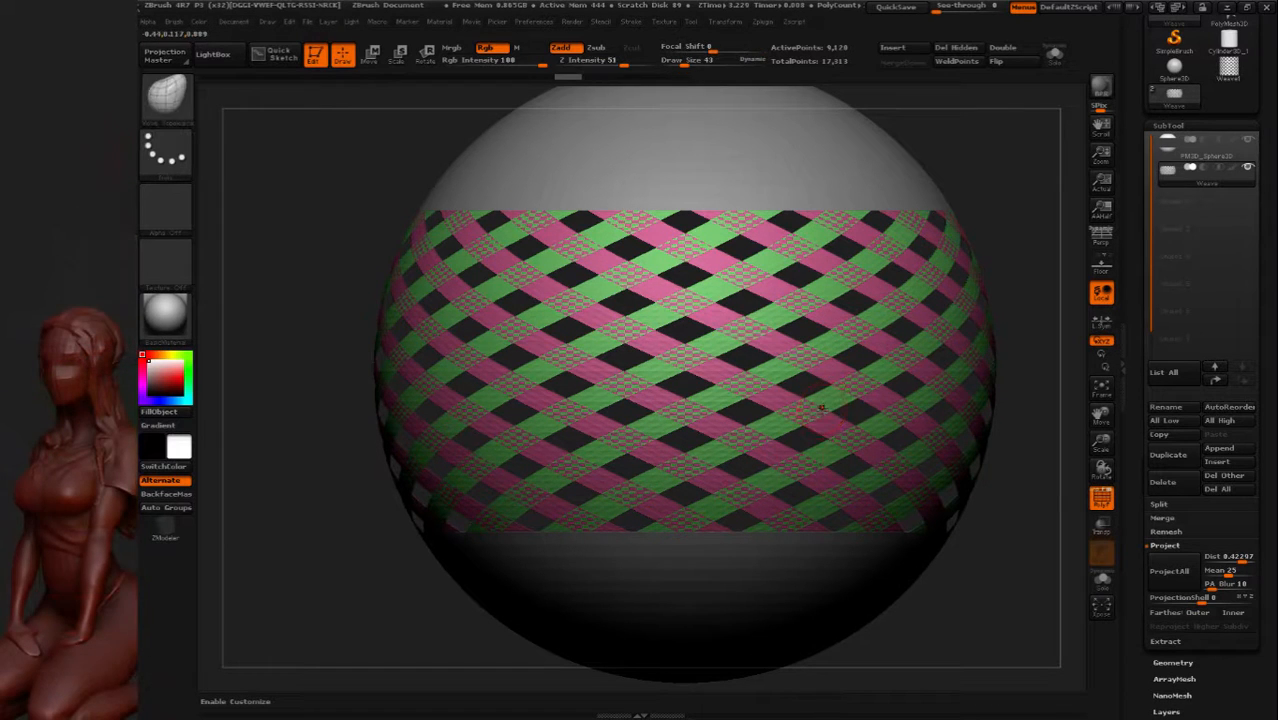
# Store a morph target for the Weave subtool's current shape
pyautogui.scroll(-5, 1247, 681)
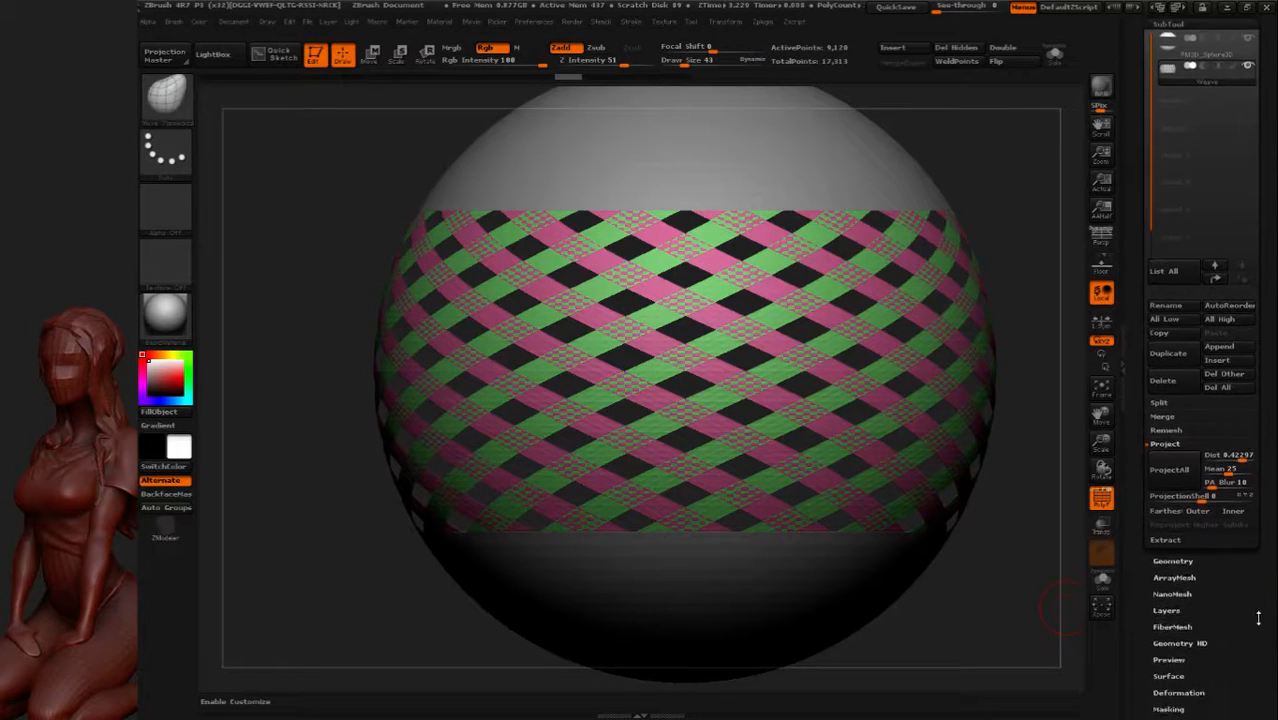
pyautogui.click(1199, 631)
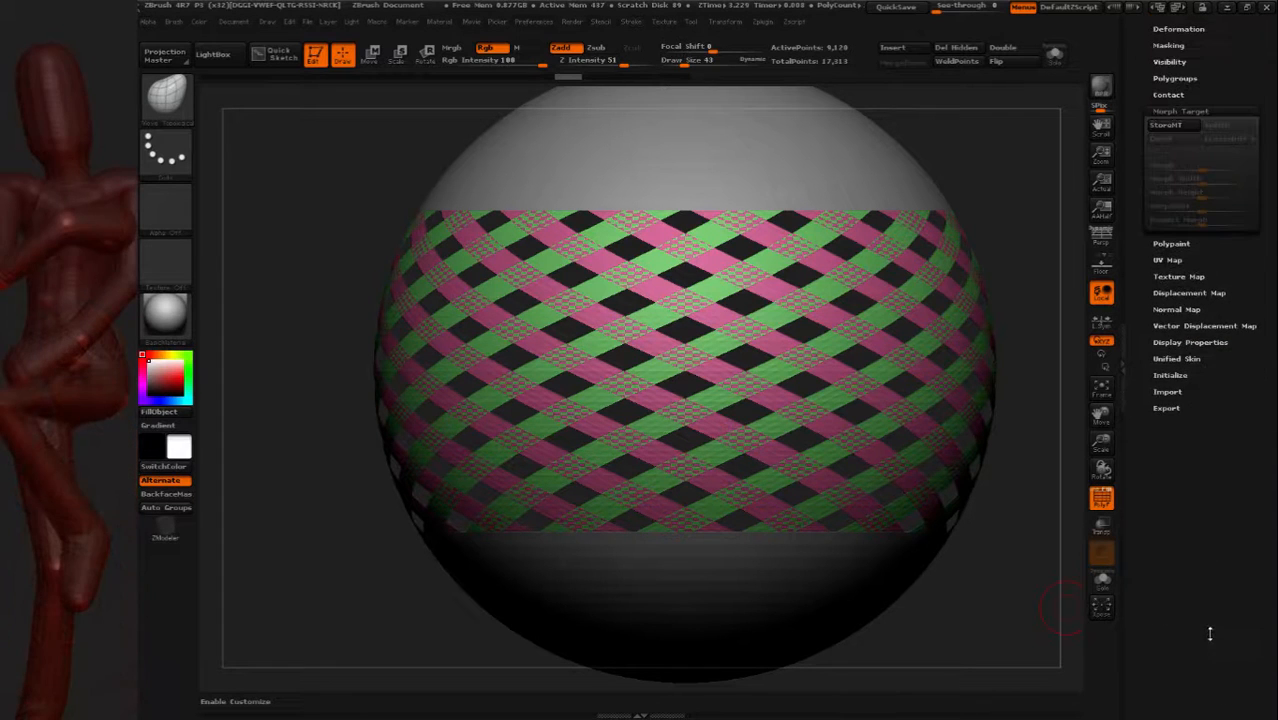
pyautogui.moveTo(1217, 617); pyautogui.dragTo(1213, 665)
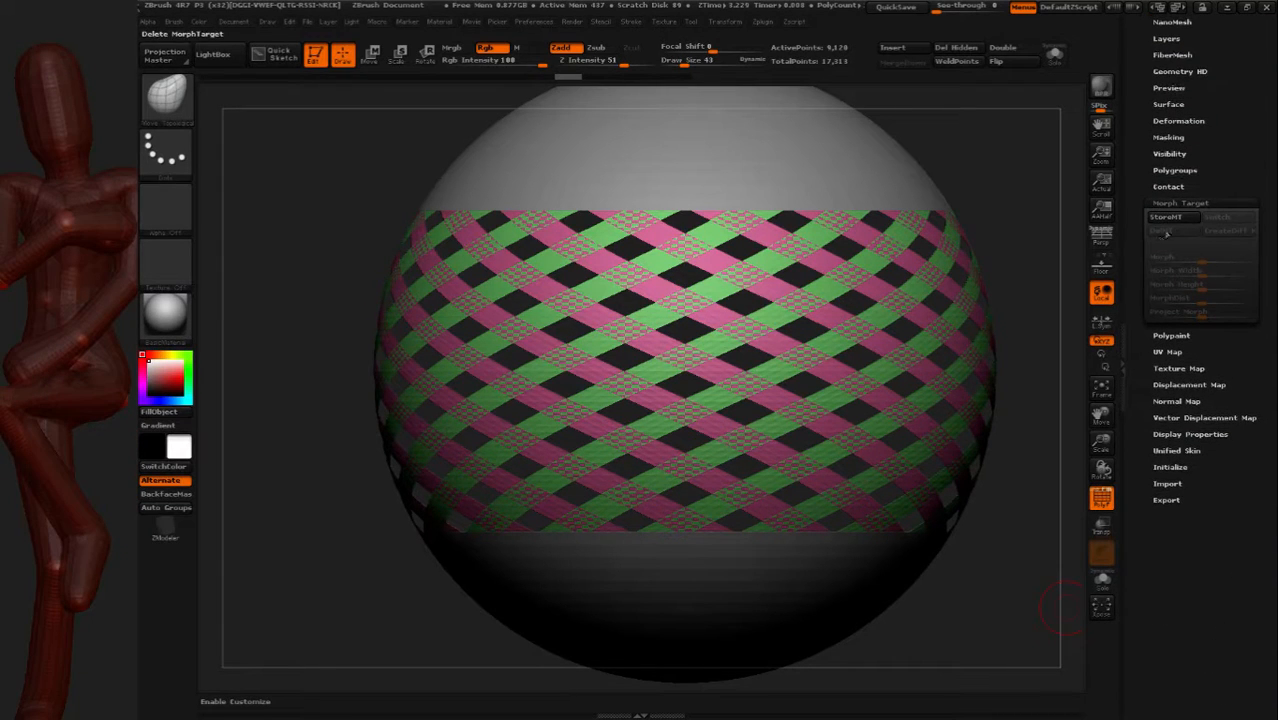
pyautogui.click(1172, 221)
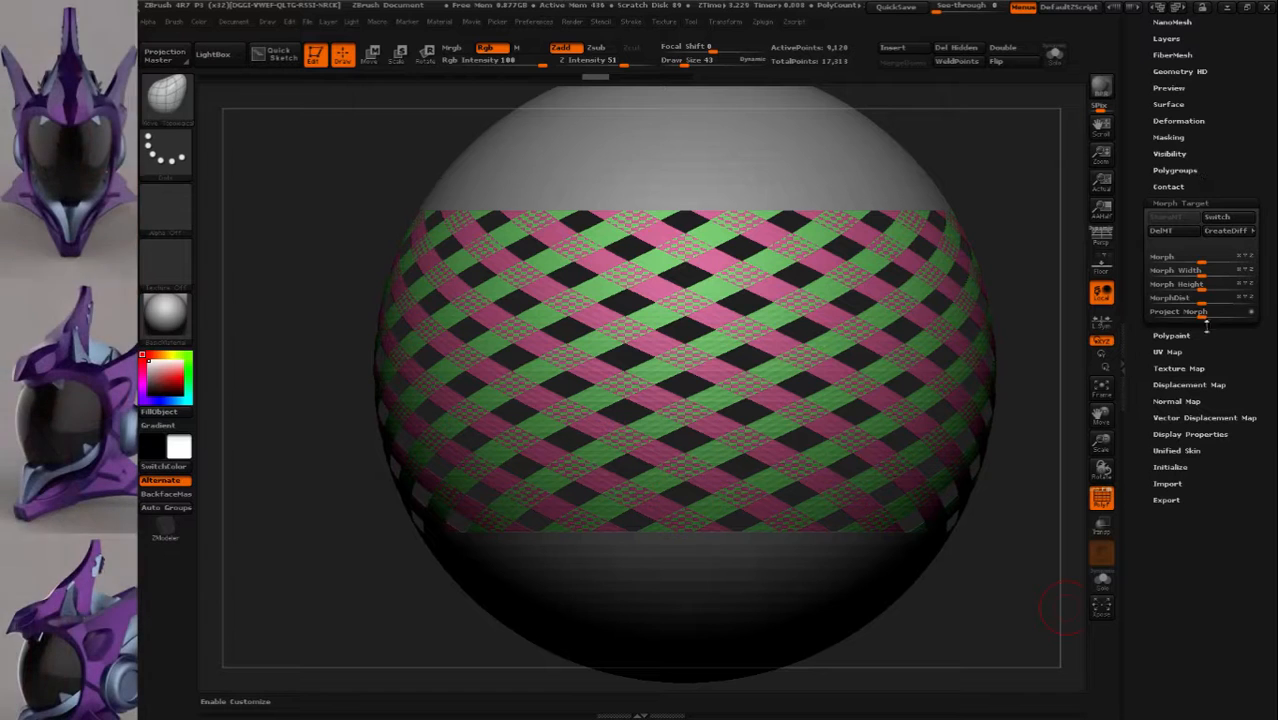
# Inflate the Weave subtool slightly with the Inflate deformation, and switch the mesh with its stored morph target
pyautogui.click(1185, 122)
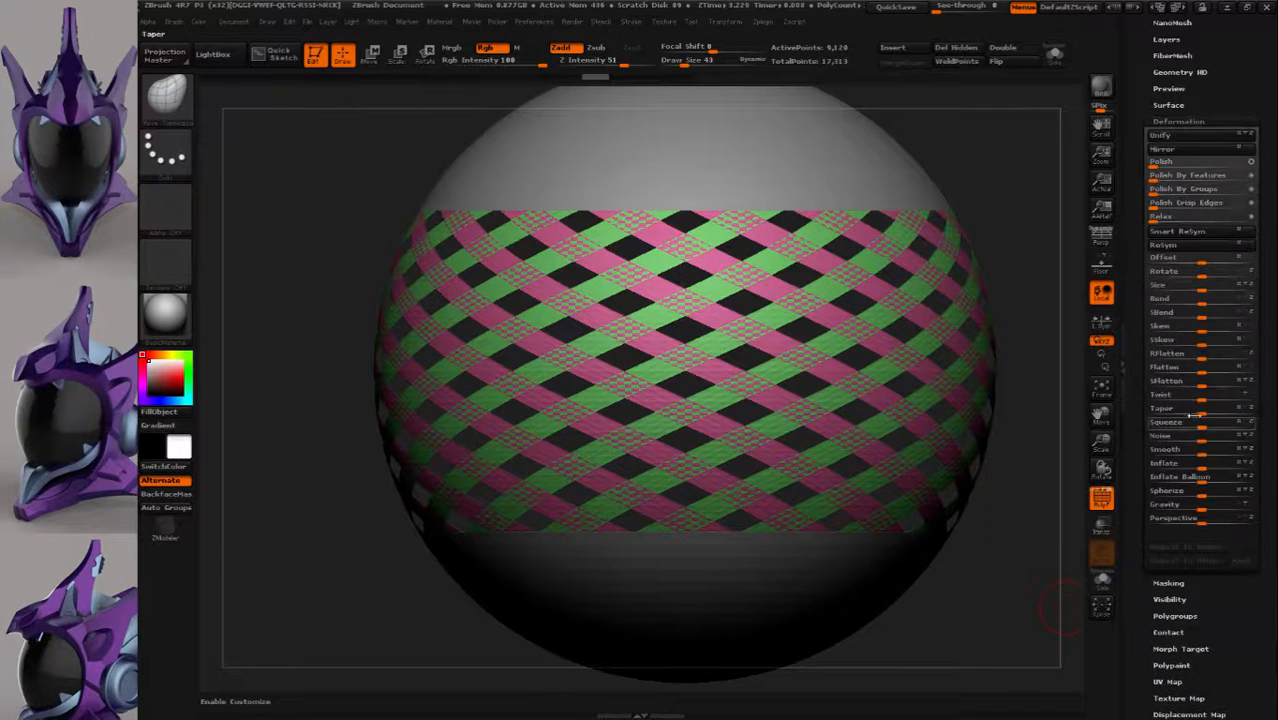
pyautogui.moveTo(1204, 463); pyautogui.dragTo(1211, 466)
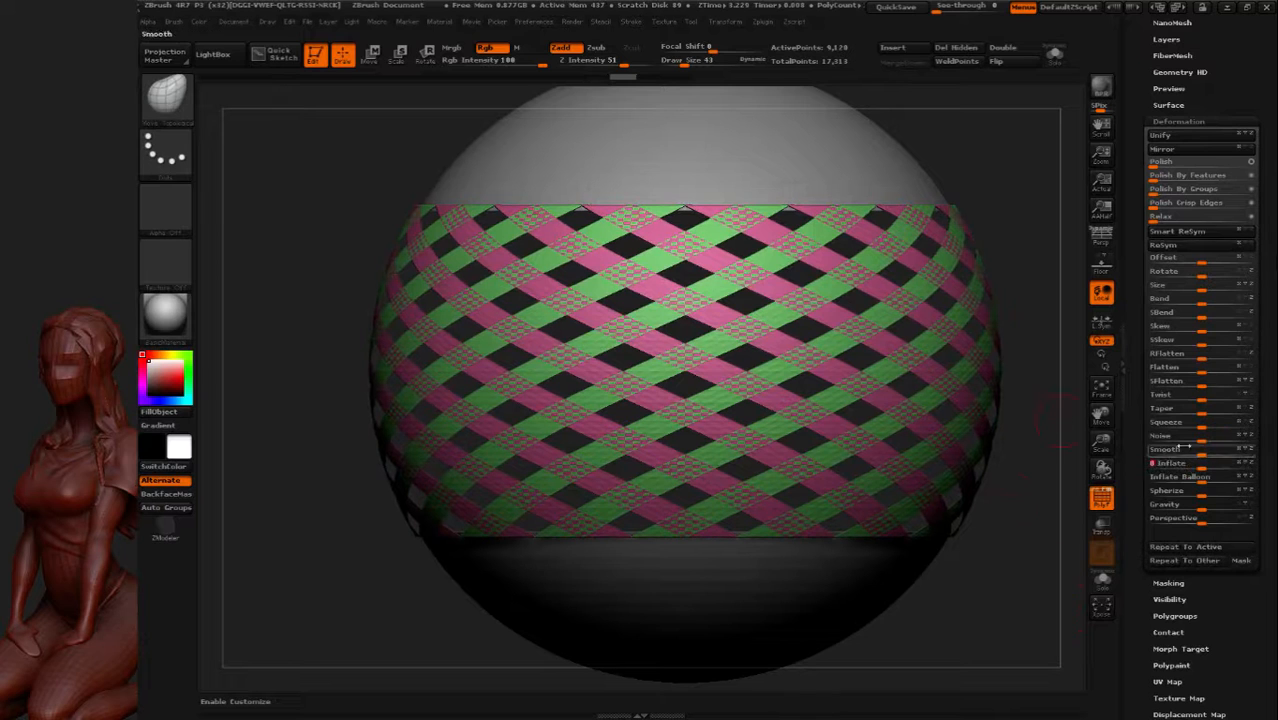
pyautogui.moveTo(1134, 488); pyautogui.dragTo(1136, 530)
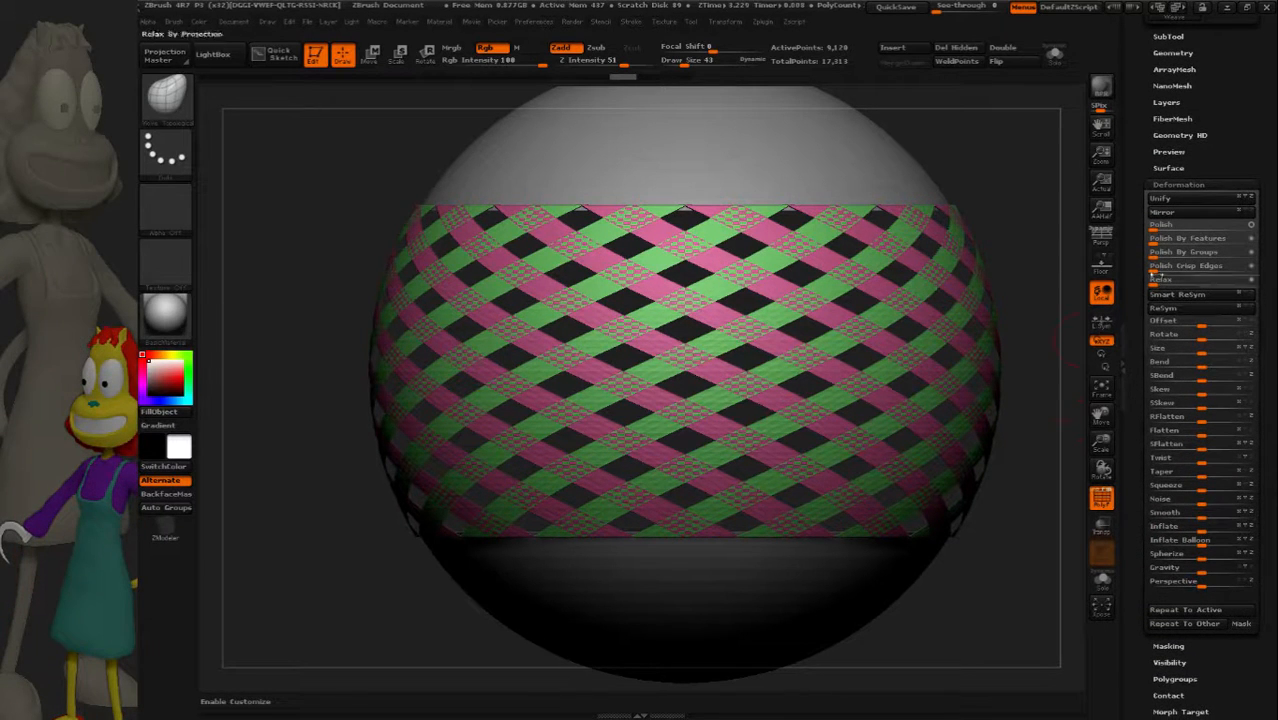
pyautogui.click(1178, 184)
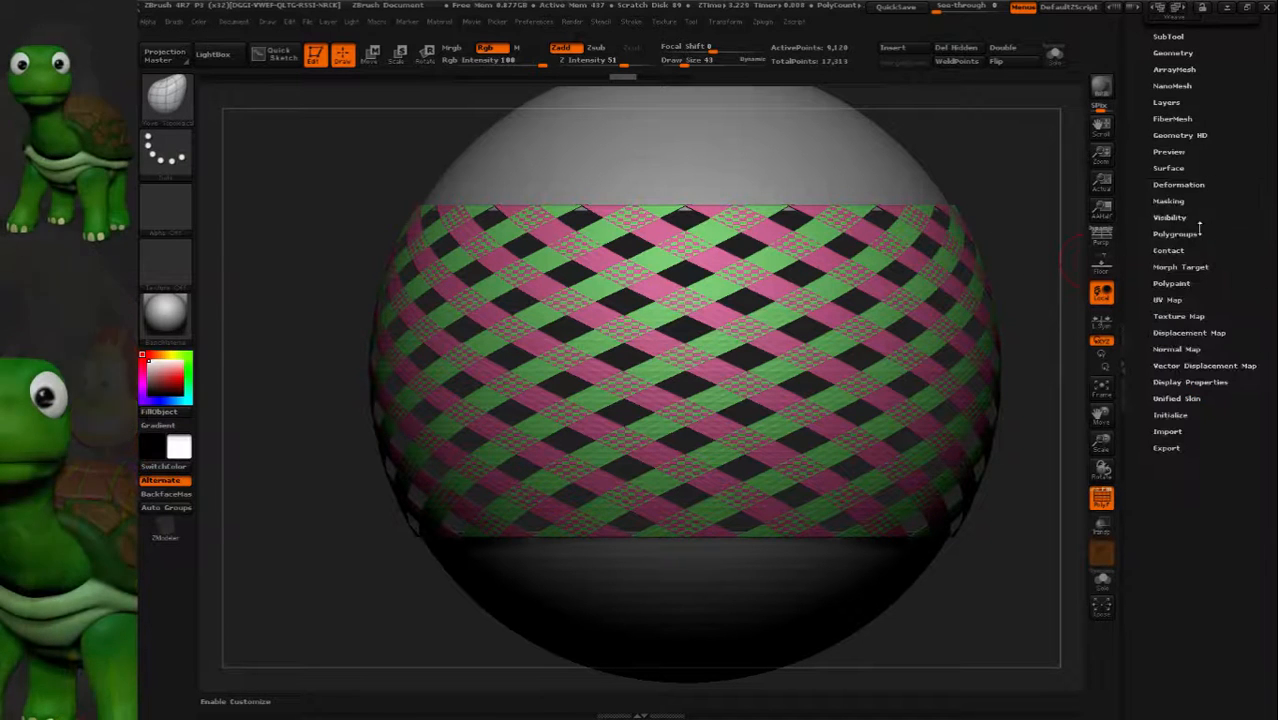
pyautogui.click(1182, 266)
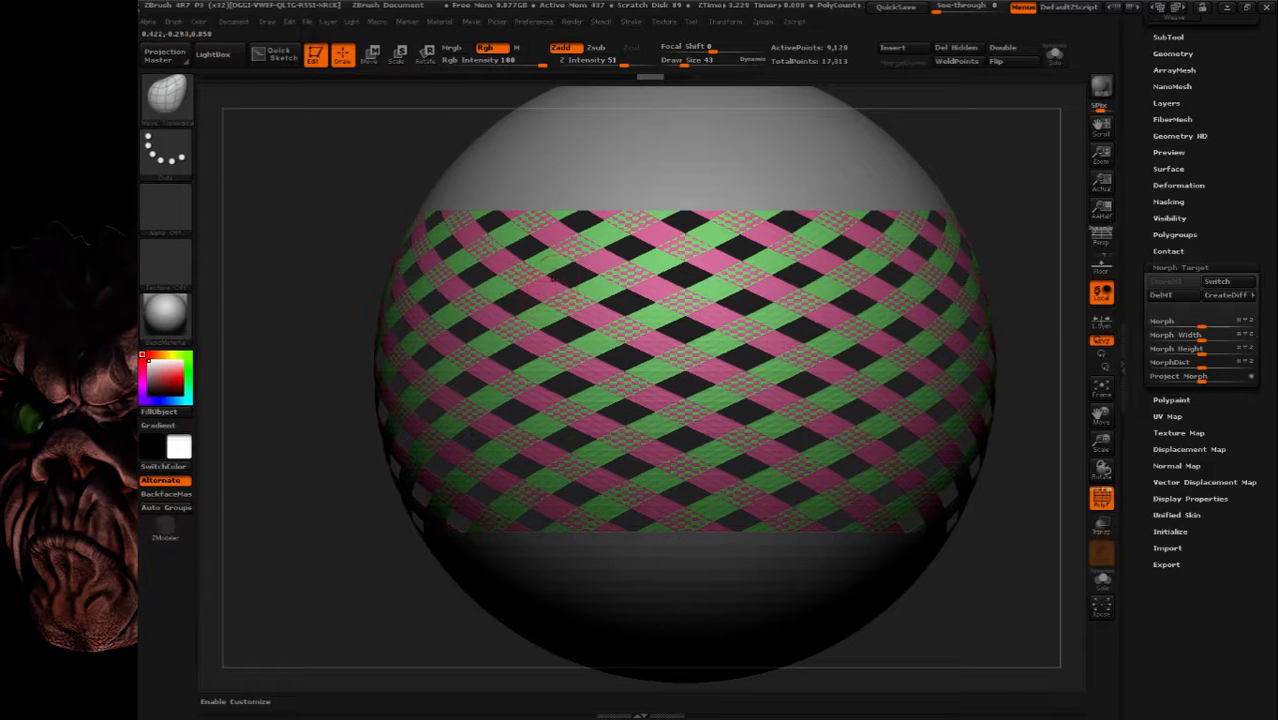
# Isolate and mask the pink strand polygroup, and show the whole weave again
pyautogui.keyDown('ctrl'); pyautogui.keyDown('shift'); pyautogui.click(547, 290); pyautogui.keyUp('shift'); pyautogui.keyUp('ctrl')
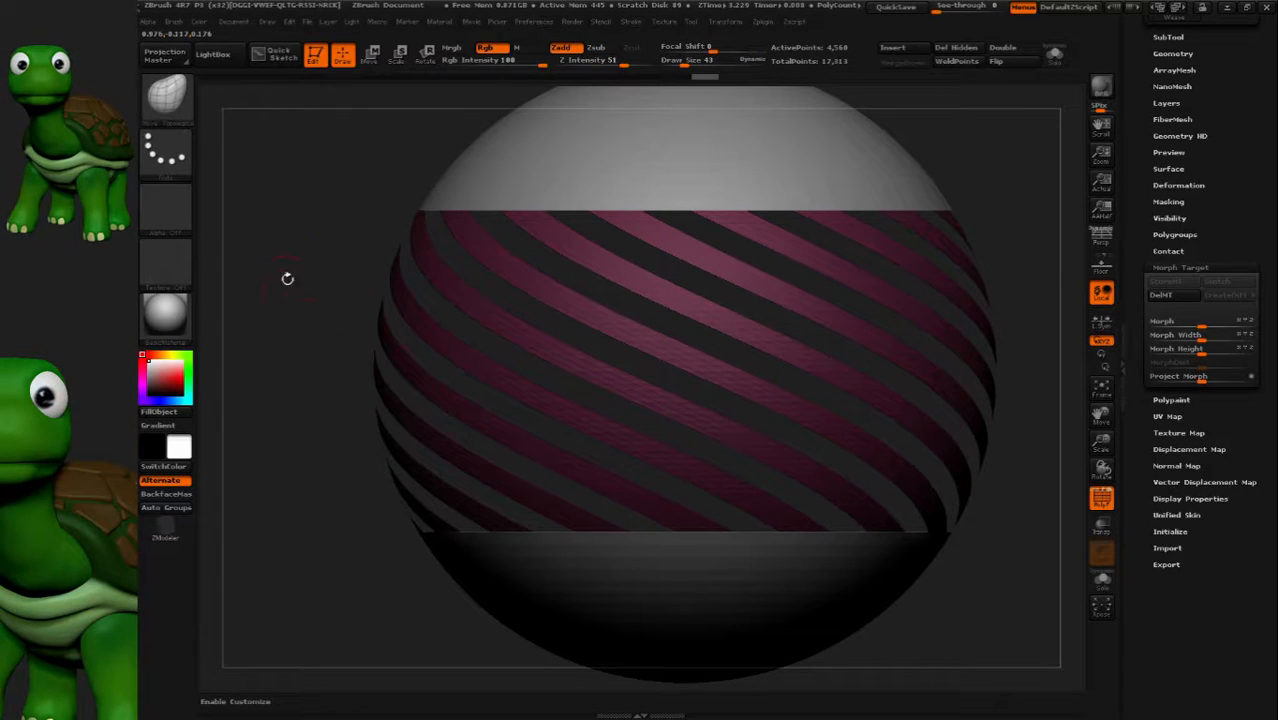
pyautogui.keyDown('ctrl'); pyautogui.keyDown('shift'); pyautogui.click(288, 240); pyautogui.keyUp('shift'); pyautogui.keyUp('ctrl')
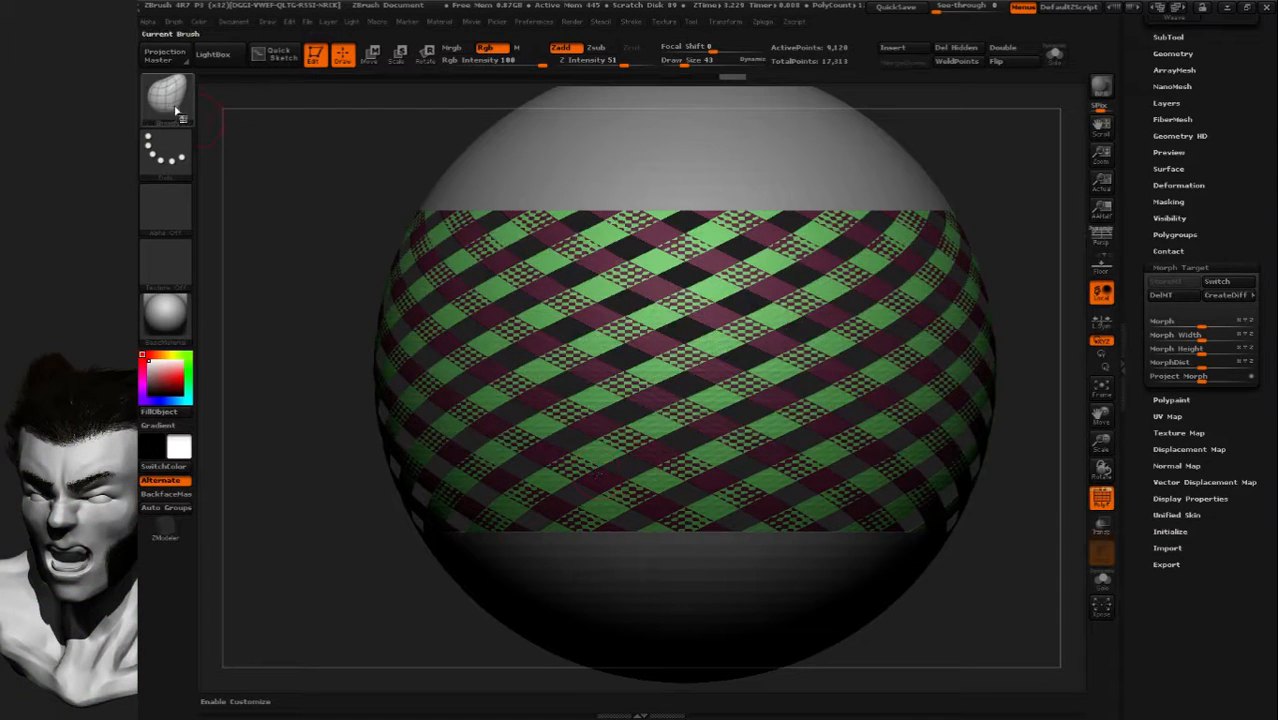
# Raise the first green strand crossing near the weave's centre over the masked pink strand with the Morph brush
pyautogui.click(177, 112)
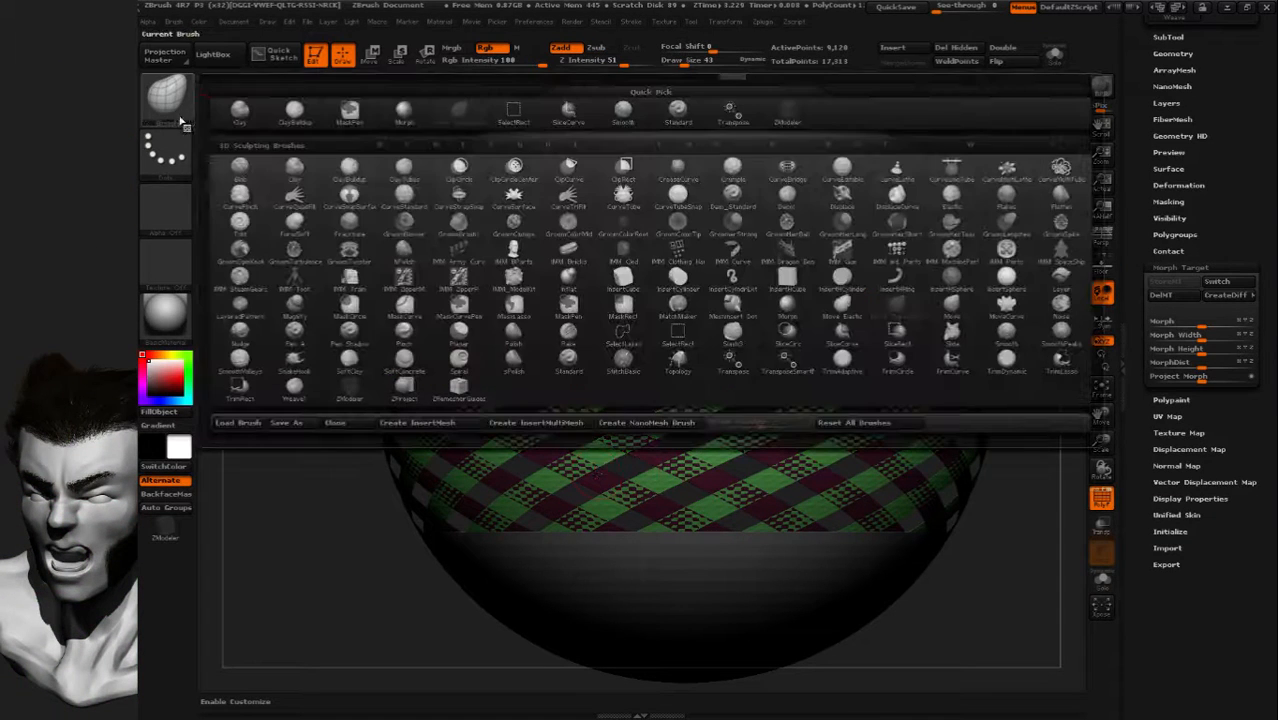
pyautogui.press('m')
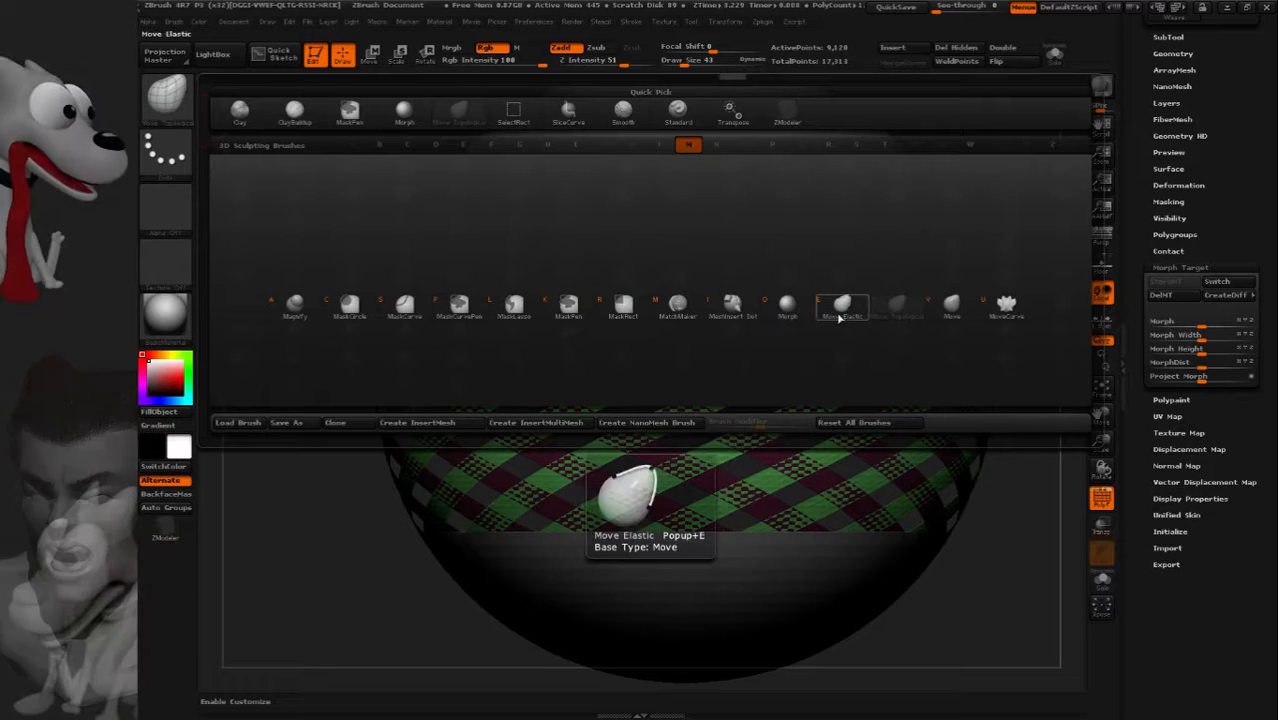
pyautogui.click(789, 305)
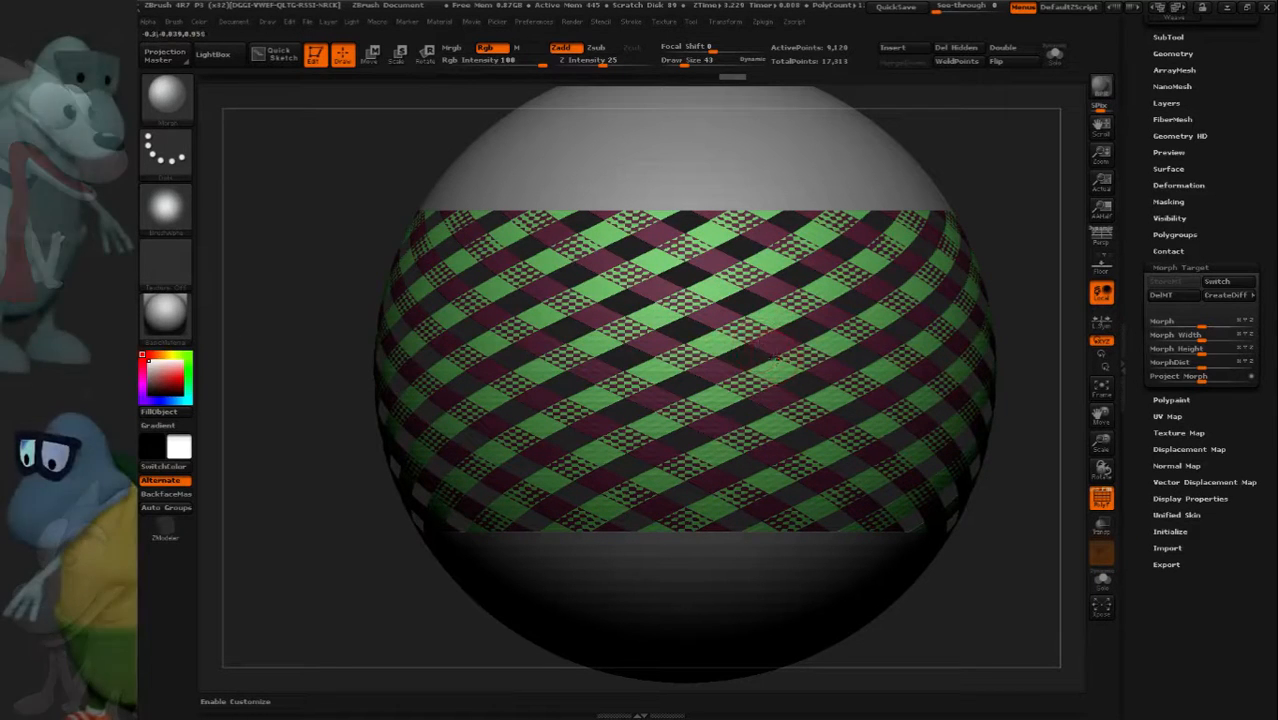
pyautogui.press('s')
pyautogui.keyDown('ctrl'); pyautogui.moveTo(732, 340); pyautogui.dragTo(806, 339, button='right'); pyautogui.keyUp('ctrl')
pyautogui.press('s')
pyautogui.moveTo(797, 334); pyautogui.dragTo(794, 335)
pyautogui.moveTo(750, 330); pyautogui.dragTo(803, 318)
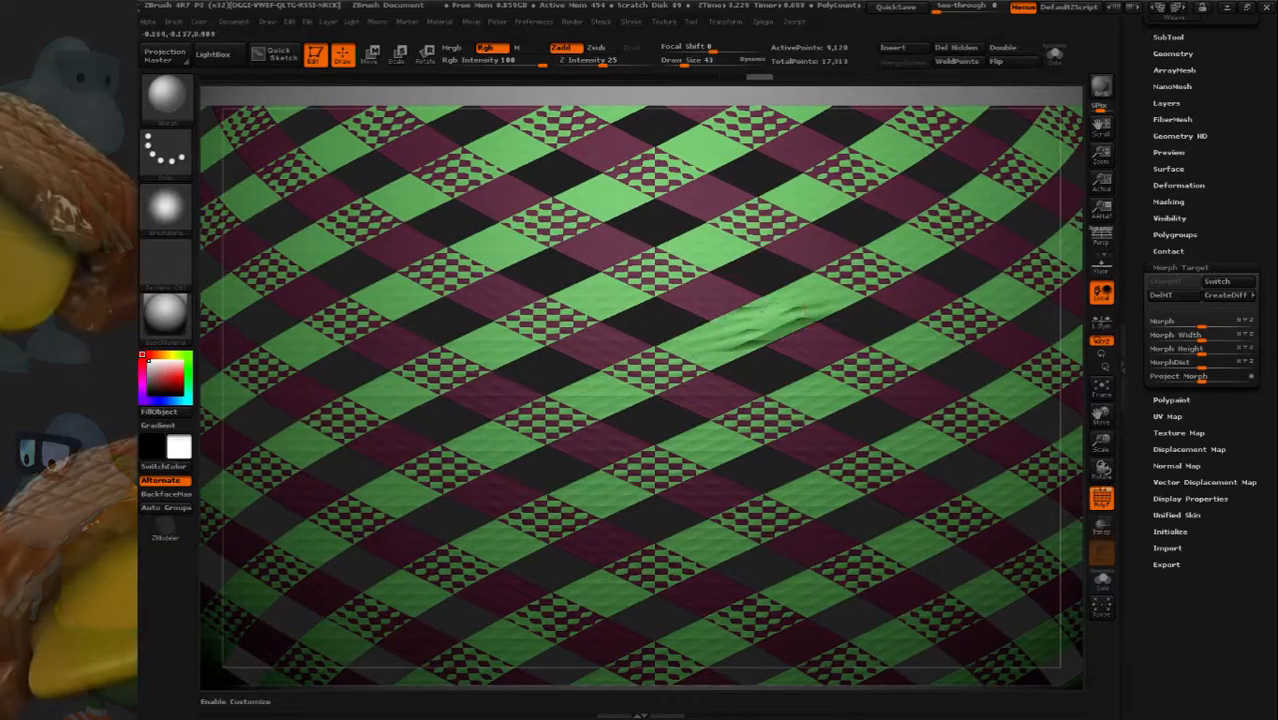
pyautogui.keyDown('ctrl'); pyautogui.moveTo(885, 350); pyautogui.dragTo(856, 294, button='right'); pyautogui.keyUp('ctrl')
pyautogui.moveTo(840, 337)
pyautogui.mouseDown()
pyautogui.moveTo(805, 353)
pyautogui.moveTo(836, 331)
pyautogui.mouseUp()
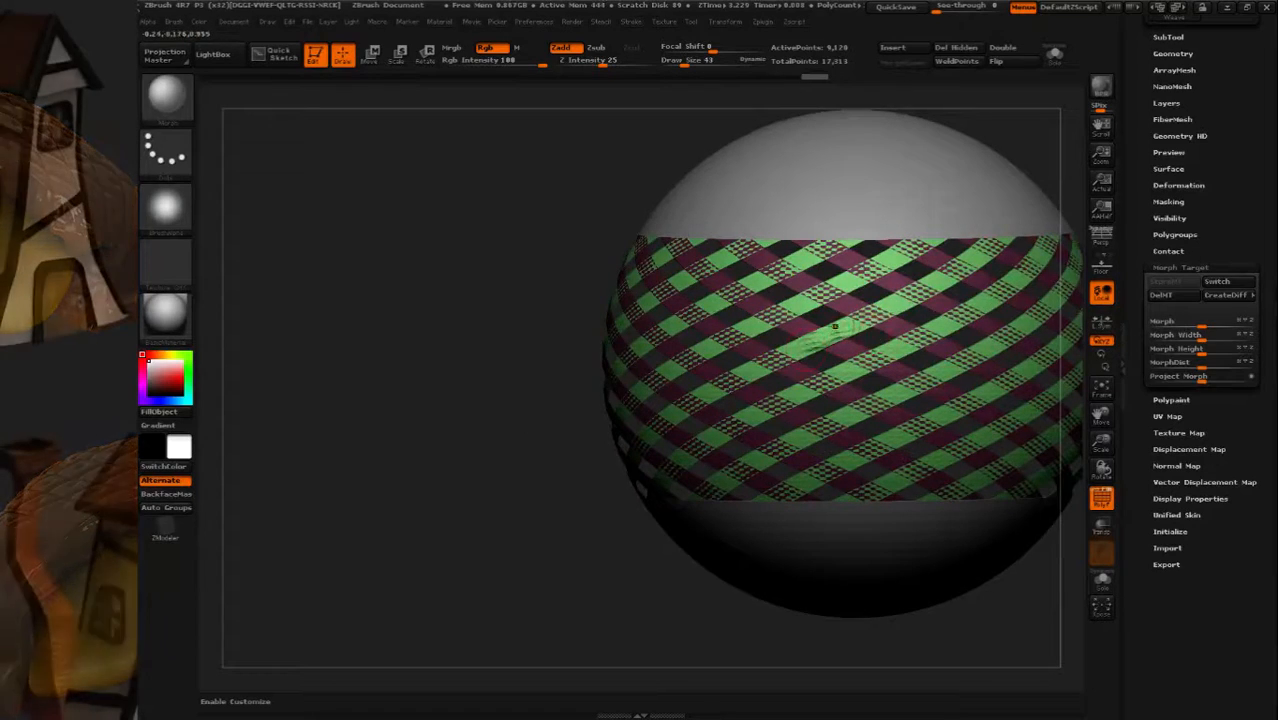
# Raise every second crossing along the same green strand with the Morph brush, from the weave's upper to its lower edge
pyautogui.moveTo(748, 312)
pyautogui.mouseDown(button='right')
pyautogui.moveTo(881, 339)
pyautogui.moveTo(775, 366)
pyautogui.mouseUp(button='right')
pyautogui.moveTo(892, 294); pyautogui.dragTo(848, 298, button='right')
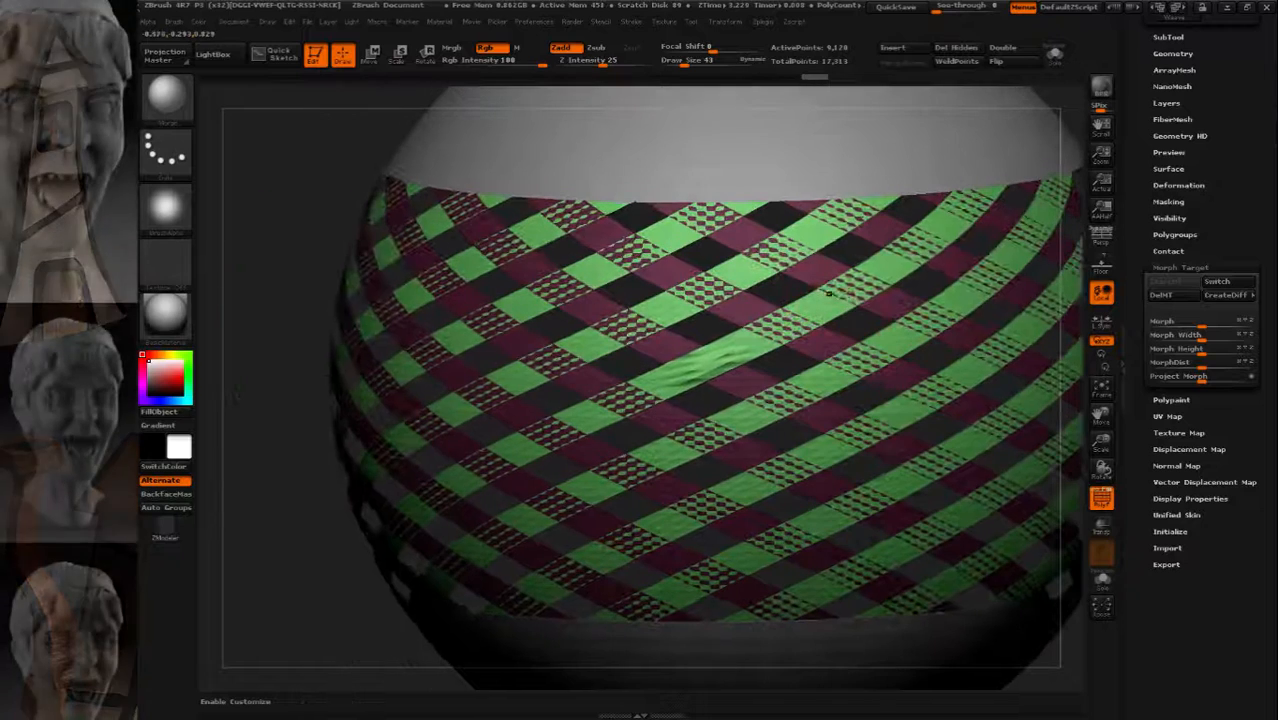
pyautogui.moveTo(872, 280); pyautogui.dragTo(846, 301)
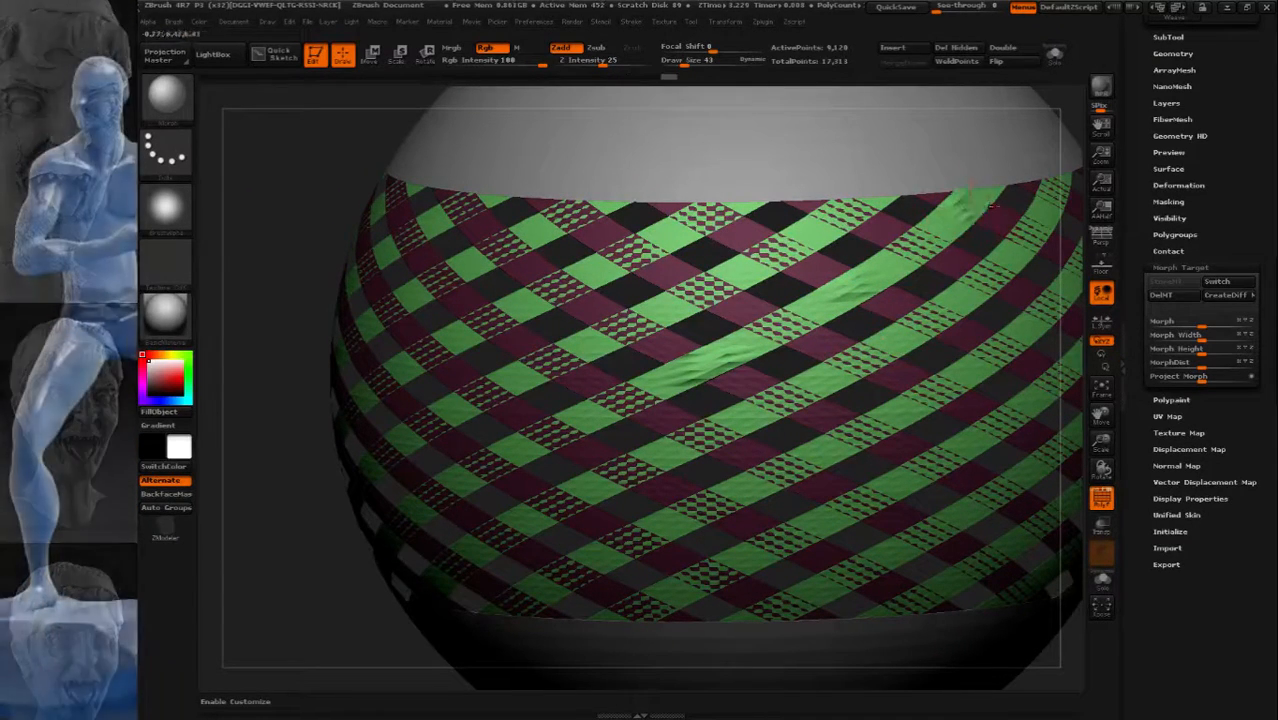
pyautogui.keyDown('alt'); pyautogui.moveTo(713, 404); pyautogui.dragTo(762, 325, button='right'); pyautogui.keyUp('alt')
pyautogui.moveTo(518, 362); pyautogui.dragTo(604, 368, button='right')
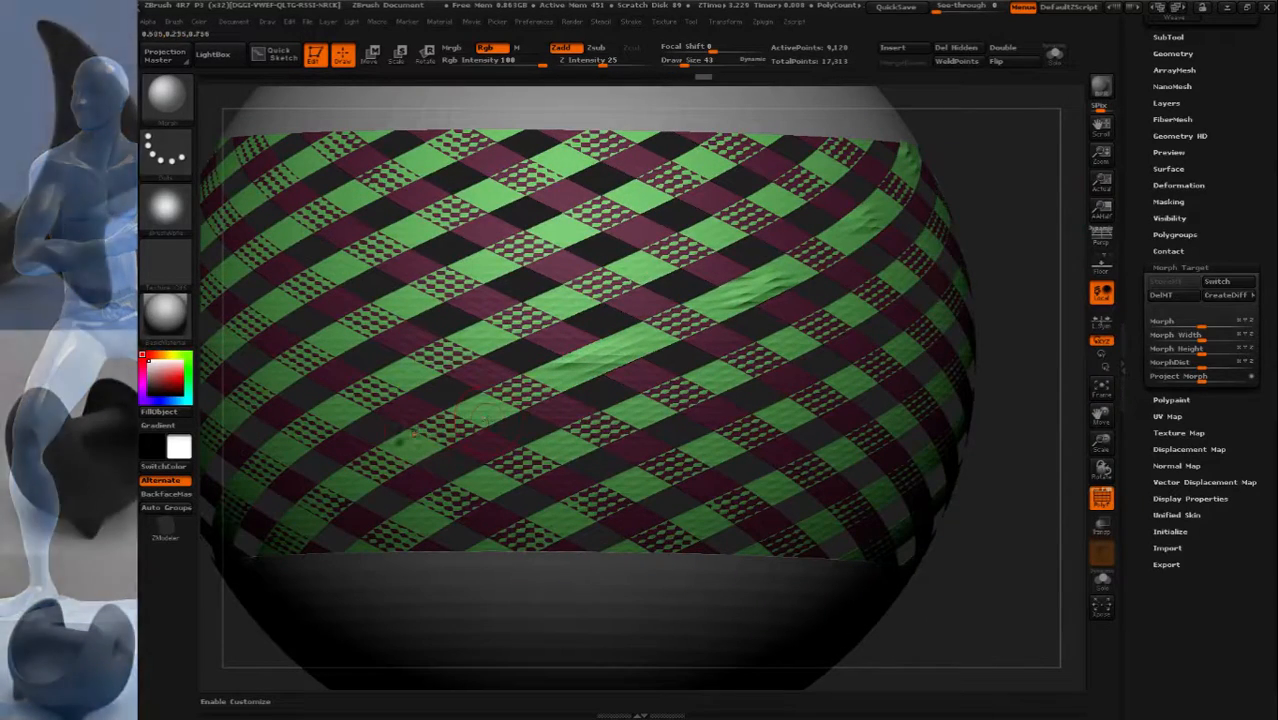
pyautogui.keyDown('alt'); pyautogui.moveTo(425, 500); pyautogui.dragTo(678, 403, button='right'); pyautogui.keyUp('alt')
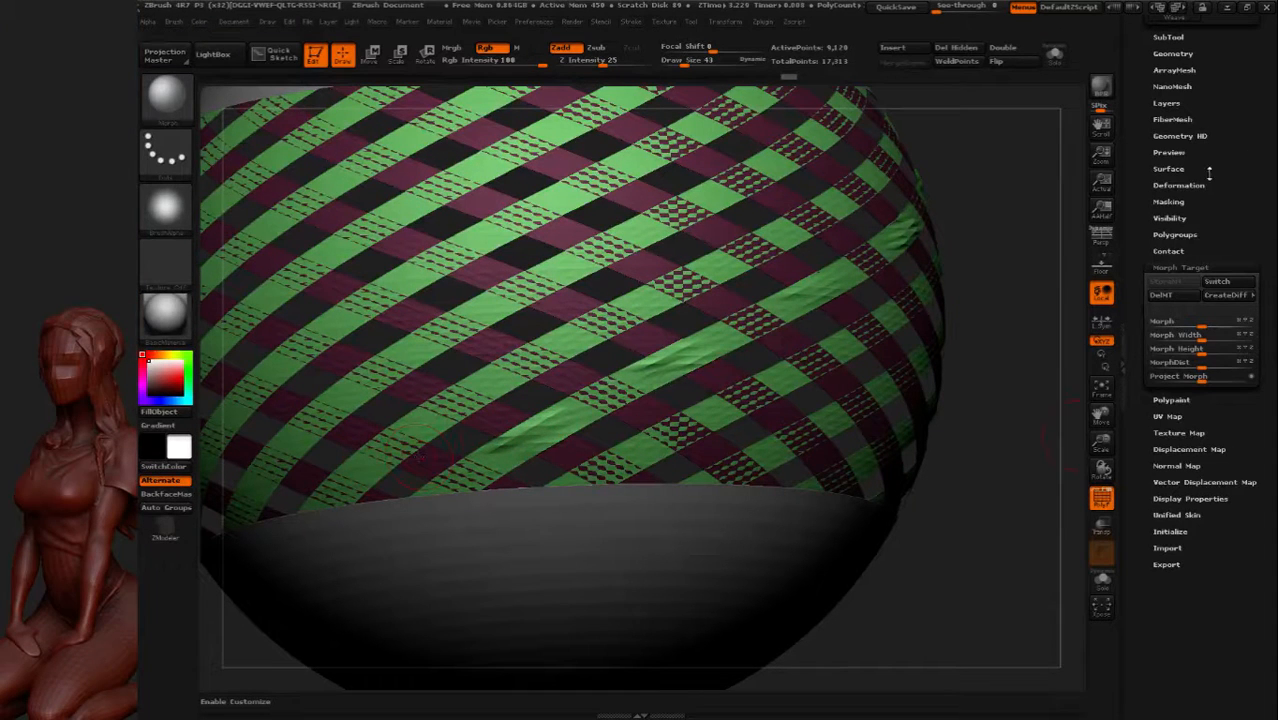
# Turn off the mask display and raise alternating crossings on the neighbouring green strand with the Morph brush, offset from the first strand
pyautogui.click(1181, 202)
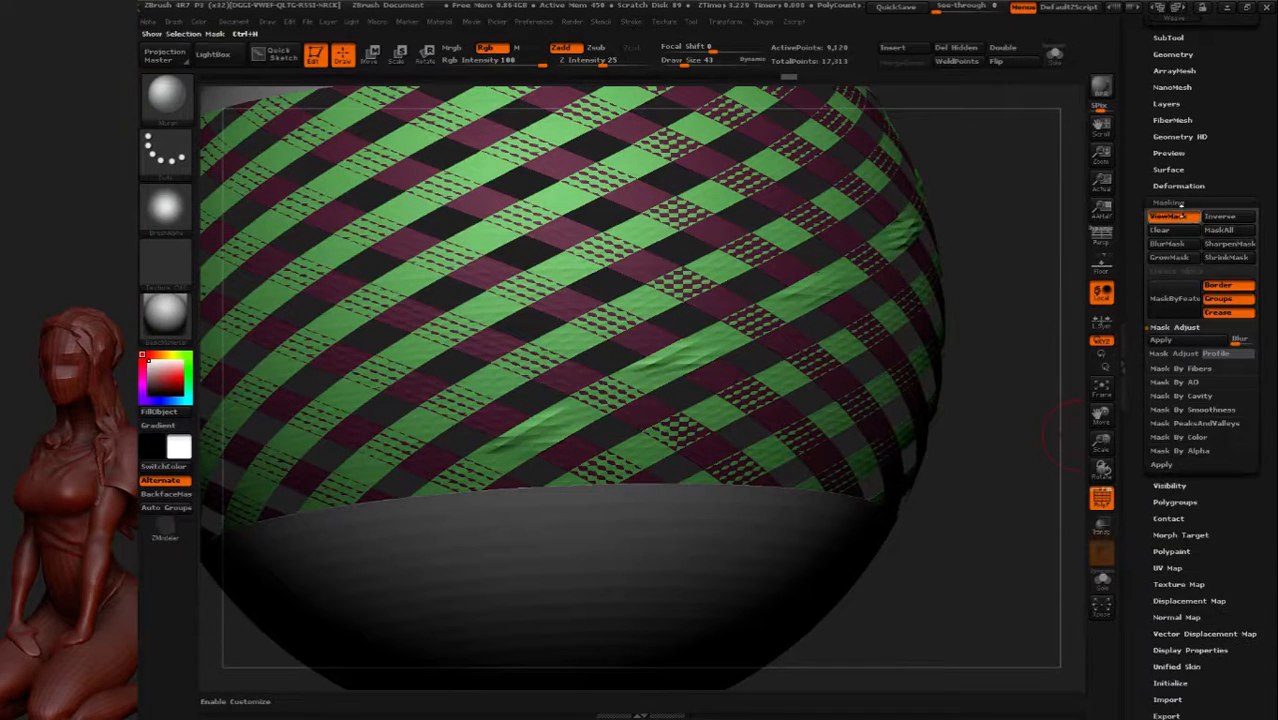
pyautogui.click(1173, 217)
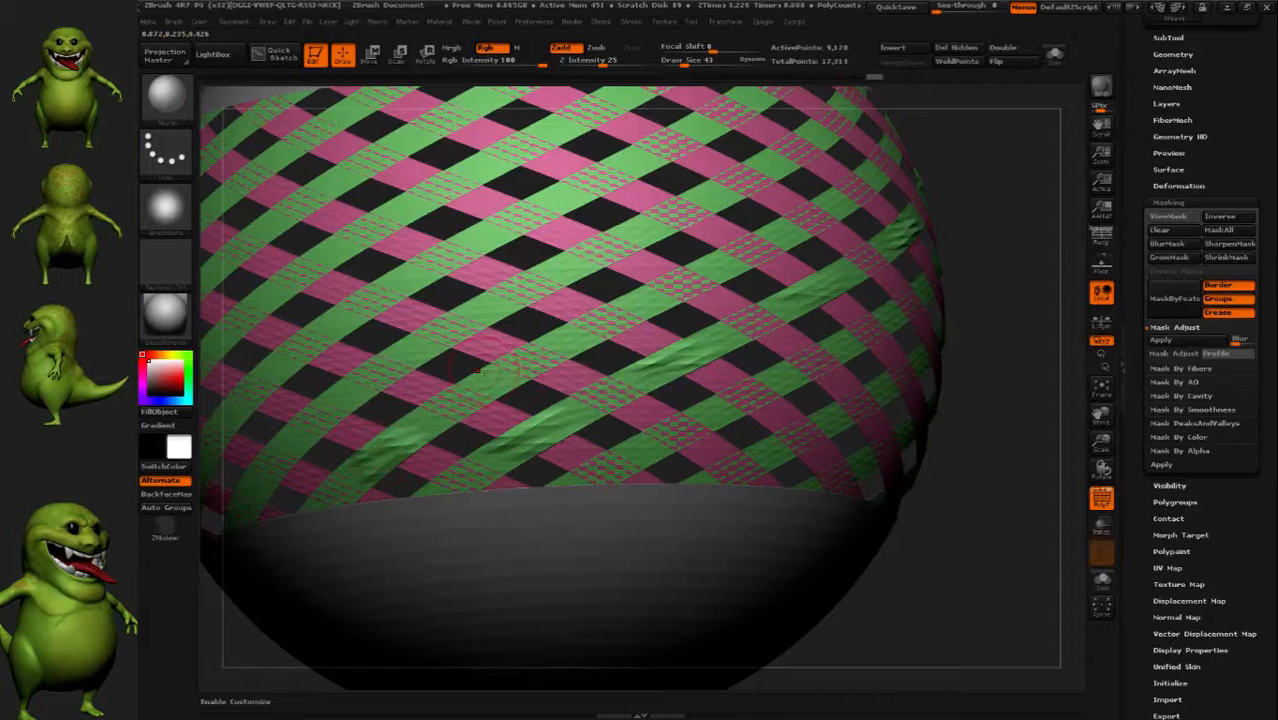
pyautogui.moveTo(668, 288); pyautogui.dragTo(706, 270)
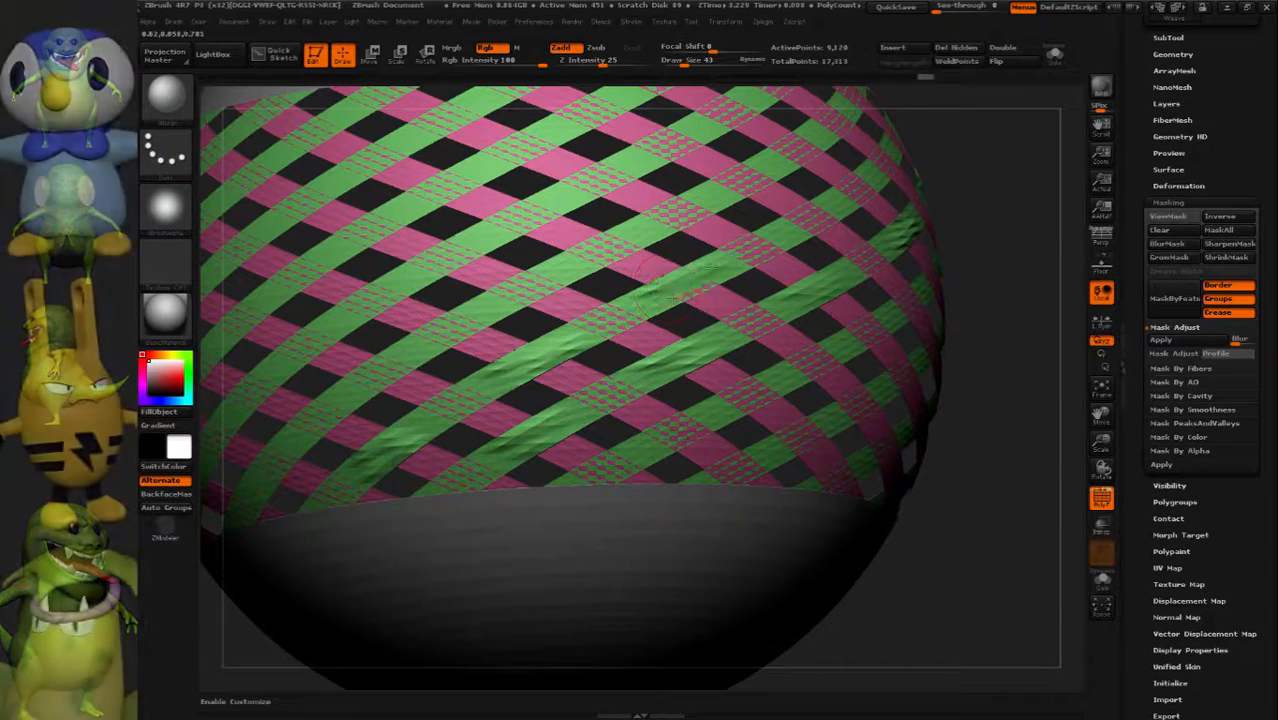
pyautogui.moveTo(790, 262); pyautogui.dragTo(735, 288, button='right')
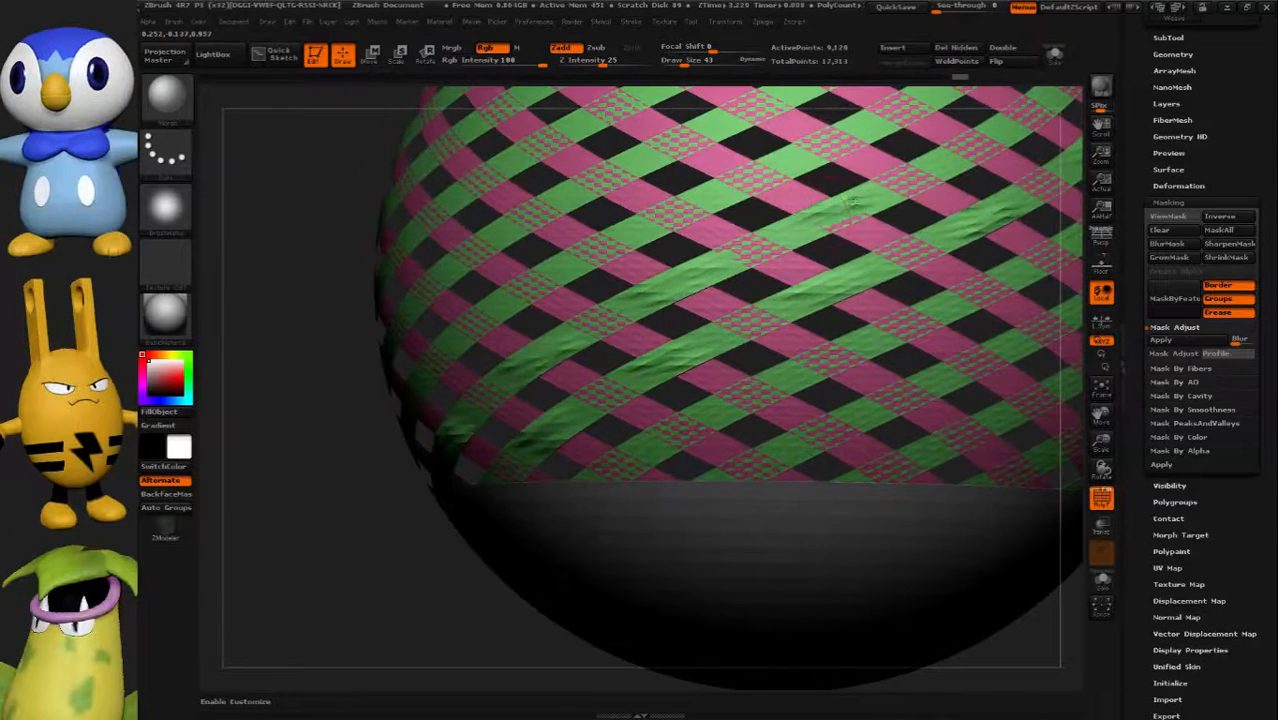
pyautogui.keyDown('alt'); pyautogui.moveTo(947, 190); pyautogui.dragTo(767, 282, button='right'); pyautogui.keyUp('alt')
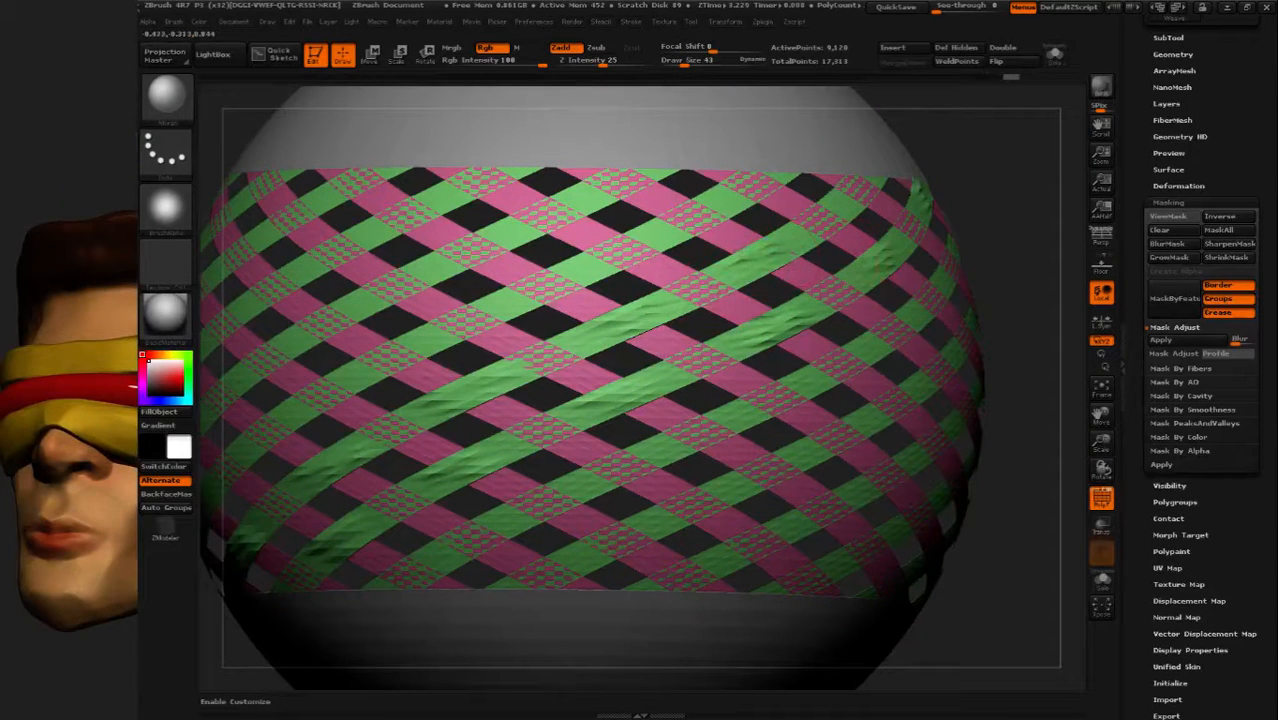
# Undo the last stroke and raise alternating crossings on the next green strand near the weave's upper edge with the Morph brush
pyautogui.moveTo(884, 226); pyautogui.dragTo(785, 260, button='right')
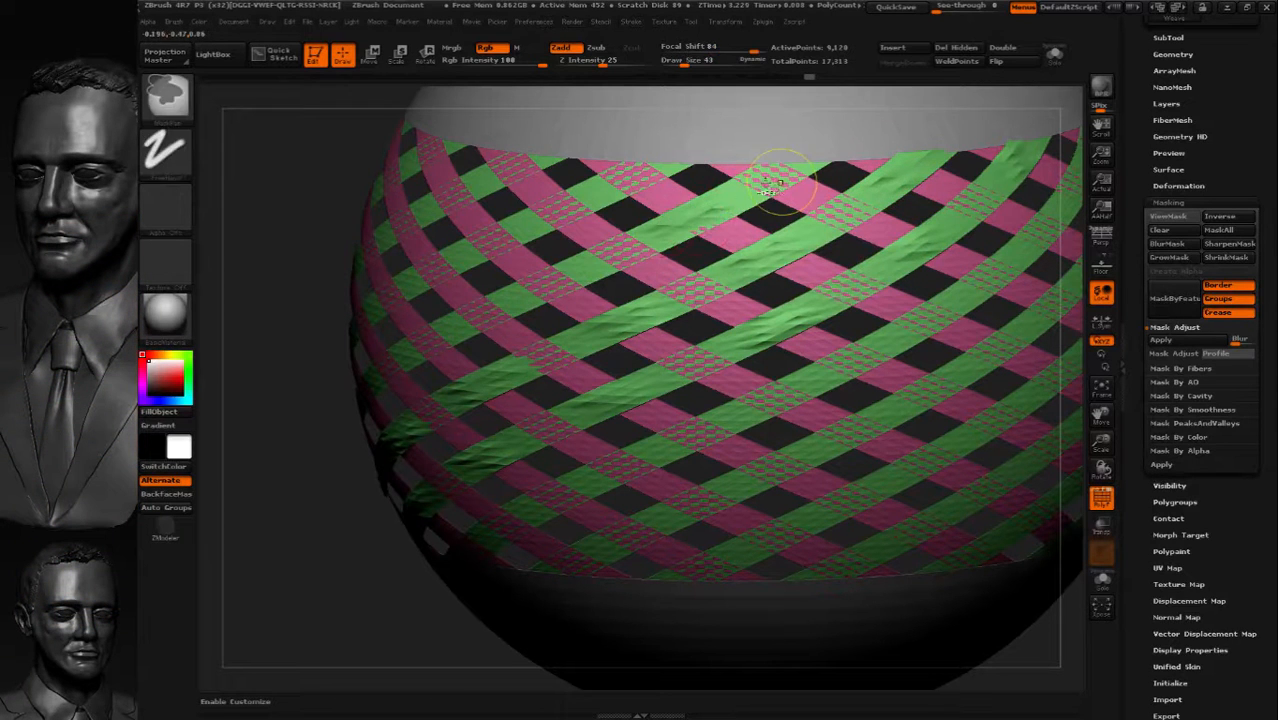
pyautogui.hotkey('ctrl', 'z')
pyautogui.moveTo(750, 185); pyautogui.dragTo(772, 178)
pyautogui.moveTo(648, 237); pyautogui.dragTo(599, 257)
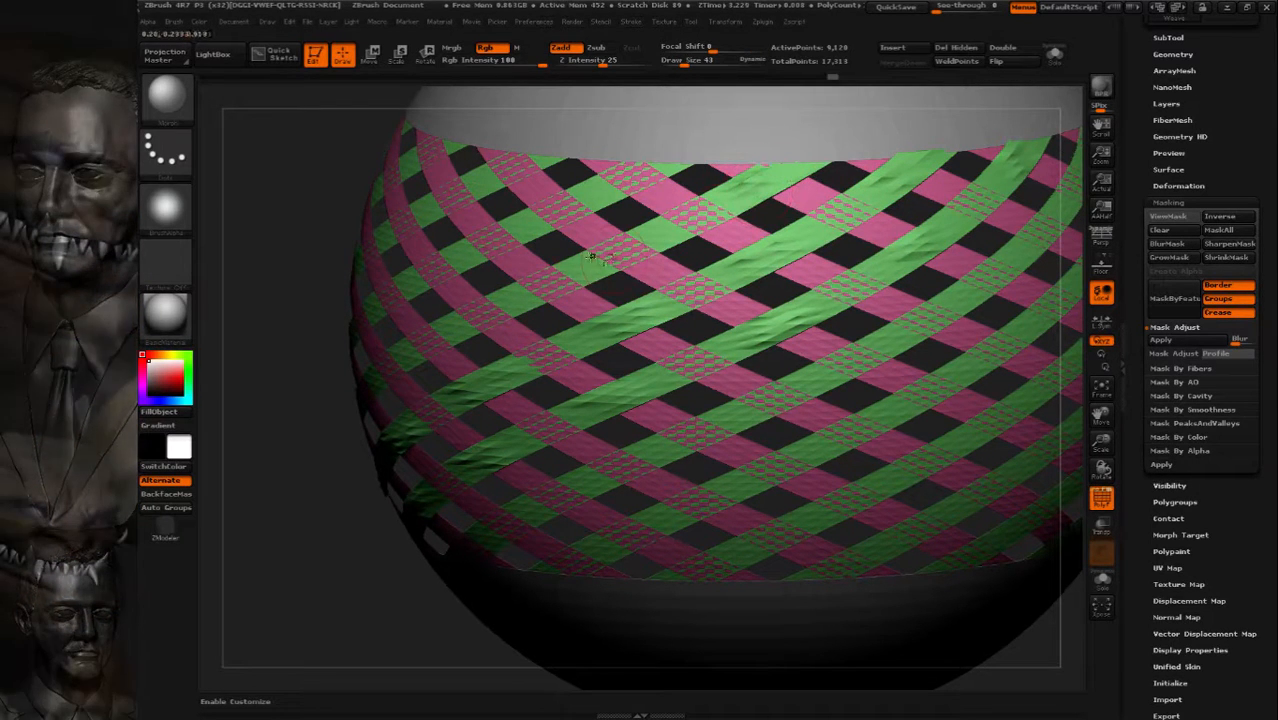
pyautogui.moveTo(832, 262); pyautogui.dragTo(952, 272, button='right')
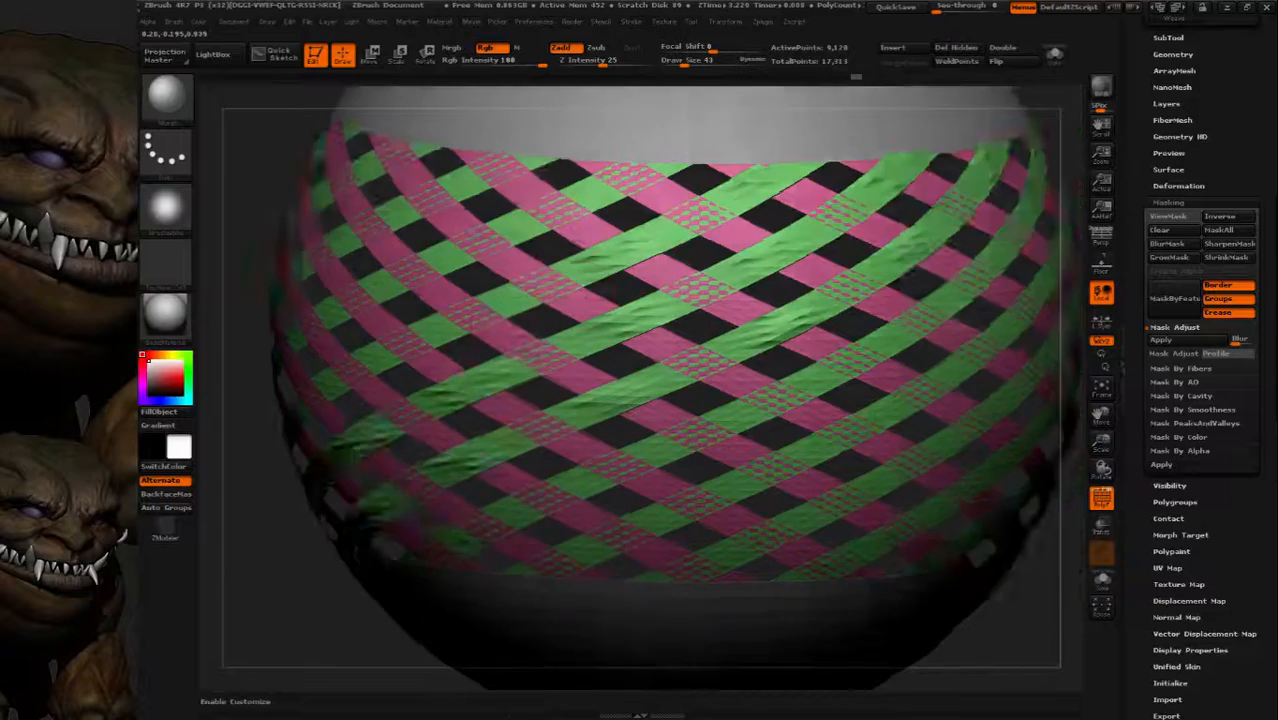
# Raise every second crossing along the rest of this green strand with the Morph brush, down to the weave's lower edge
pyautogui.keyDown('alt'); pyautogui.moveTo(521, 326); pyautogui.dragTo(661, 292, button='right'); pyautogui.keyUp('alt')
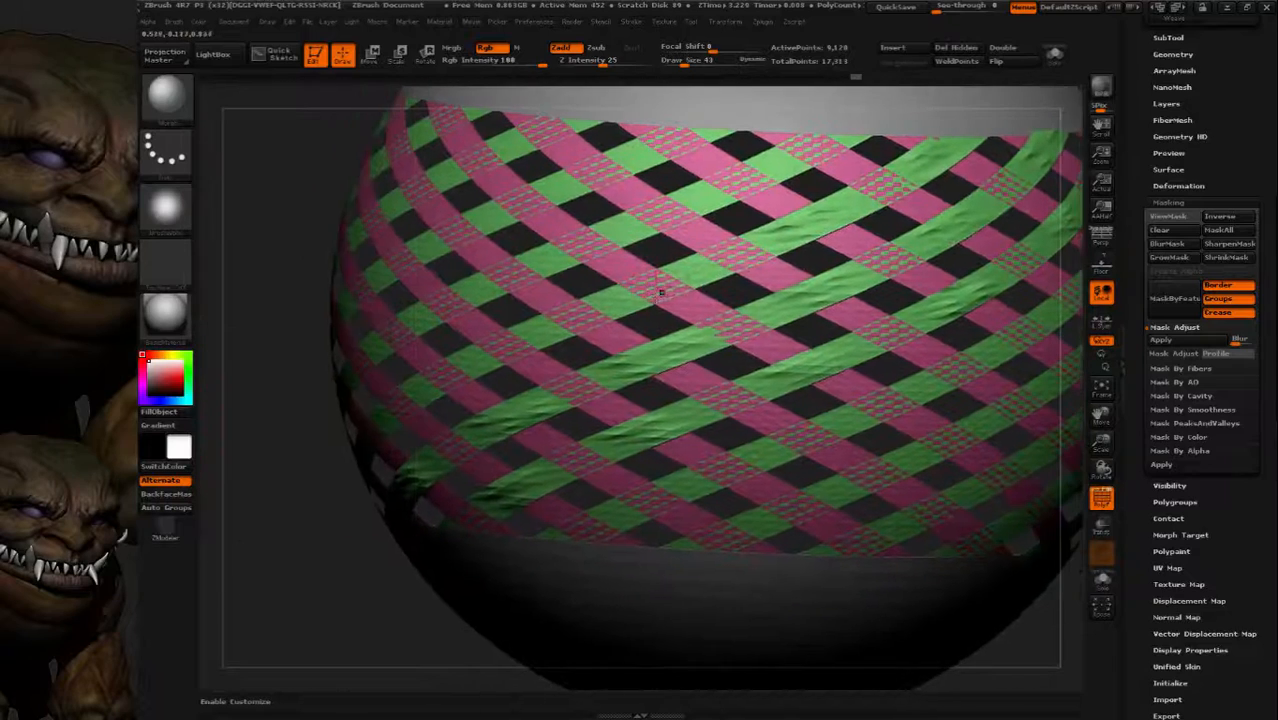
pyautogui.moveTo(645, 291)
pyautogui.mouseDown()
pyautogui.moveTo(662, 282)
pyautogui.moveTo(642, 300)
pyautogui.mouseUp()
pyautogui.moveTo(575, 331); pyautogui.dragTo(680, 314, button='right')
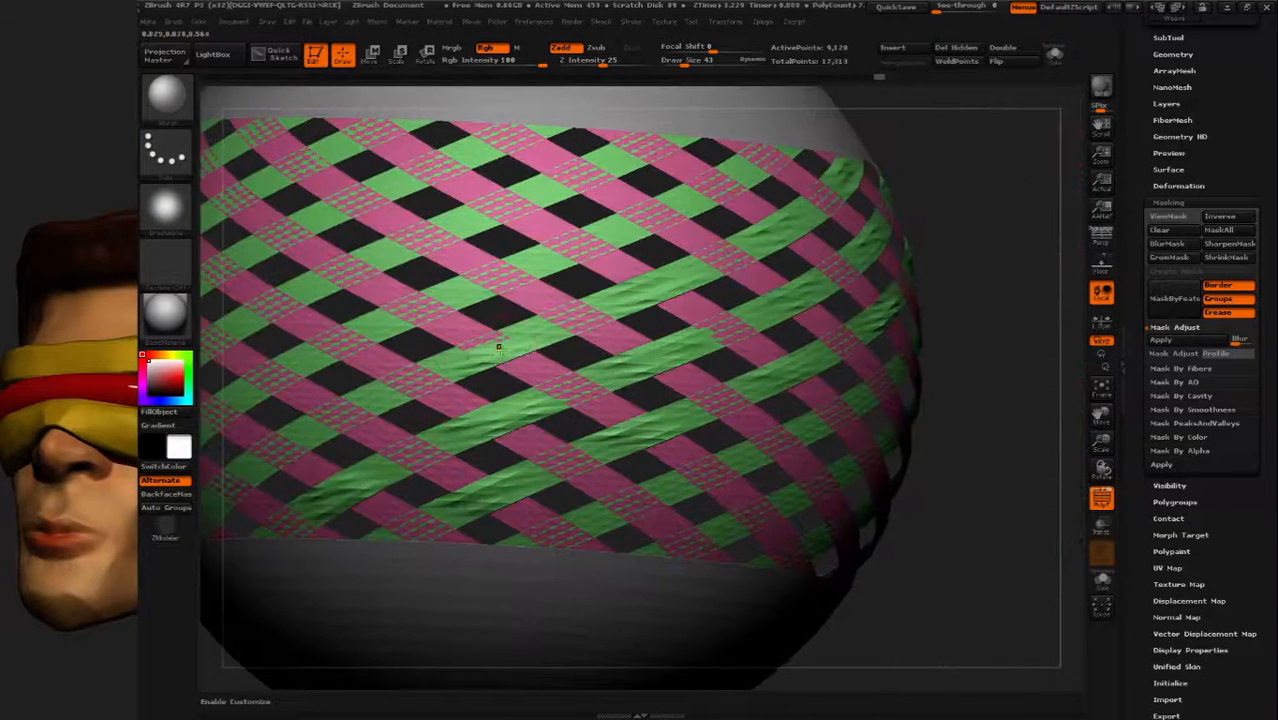
pyautogui.moveTo(355, 420); pyautogui.dragTo(364, 413)
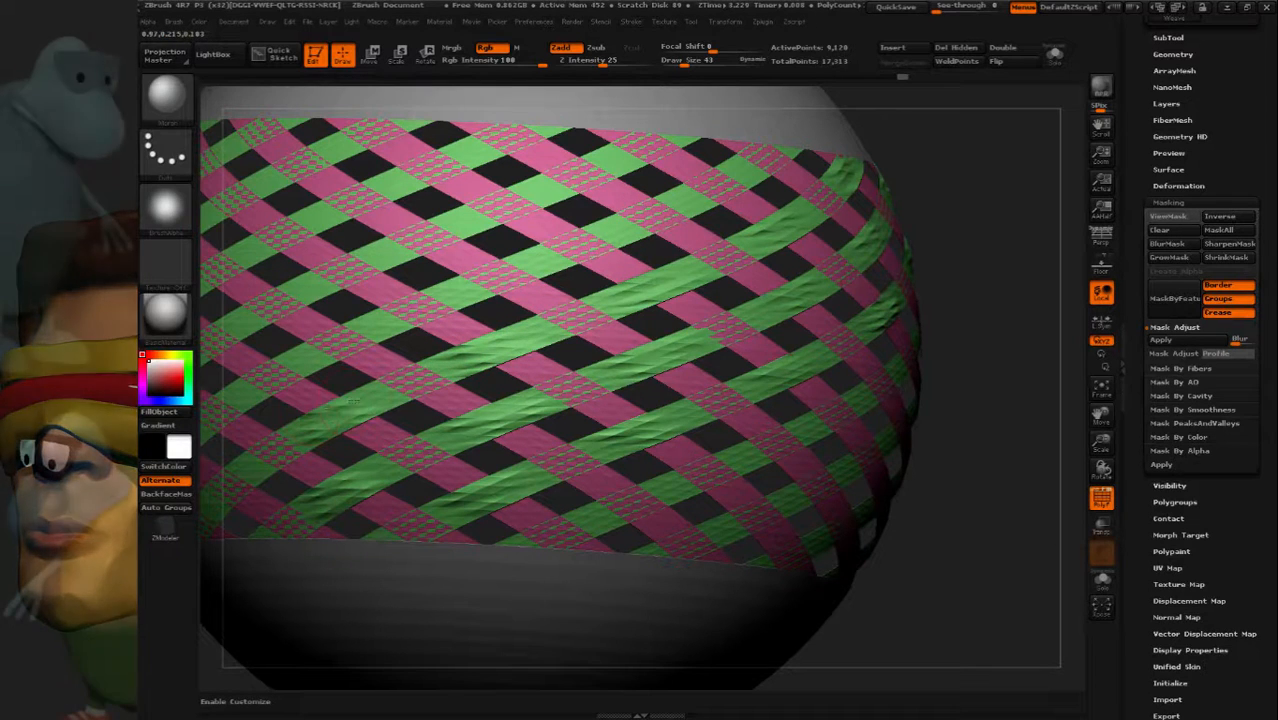
pyautogui.keyDown('alt'); pyautogui.moveTo(360, 417); pyautogui.dragTo(448, 448, button='right'); pyautogui.keyUp('alt')
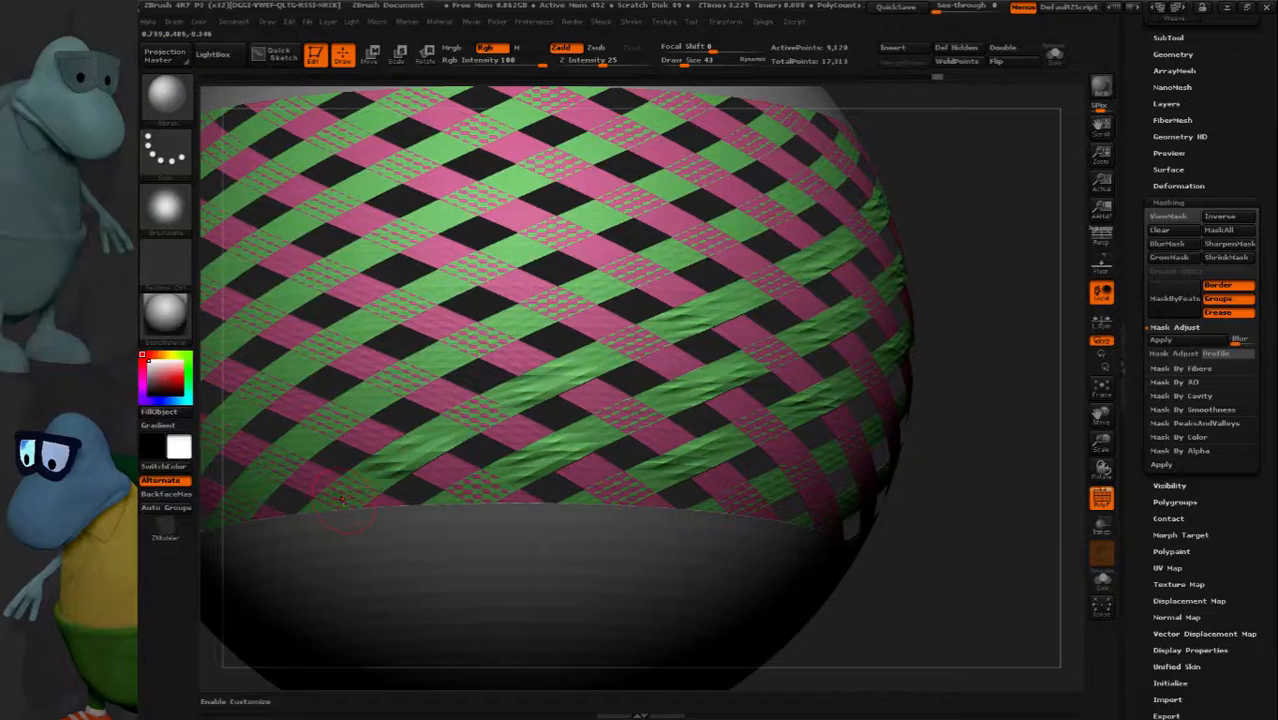
pyautogui.keyDown('alt'); pyautogui.moveTo(342, 500); pyautogui.dragTo(480, 385, button='right'); pyautogui.keyUp('alt')
# Raise alternating crossings on the following green strands with the Morph brush, offsetting each strand from its neighbour
pyautogui.keyDown('alt'); pyautogui.moveTo(673, 376); pyautogui.dragTo(640, 400, button='right'); pyautogui.keyUp('alt')
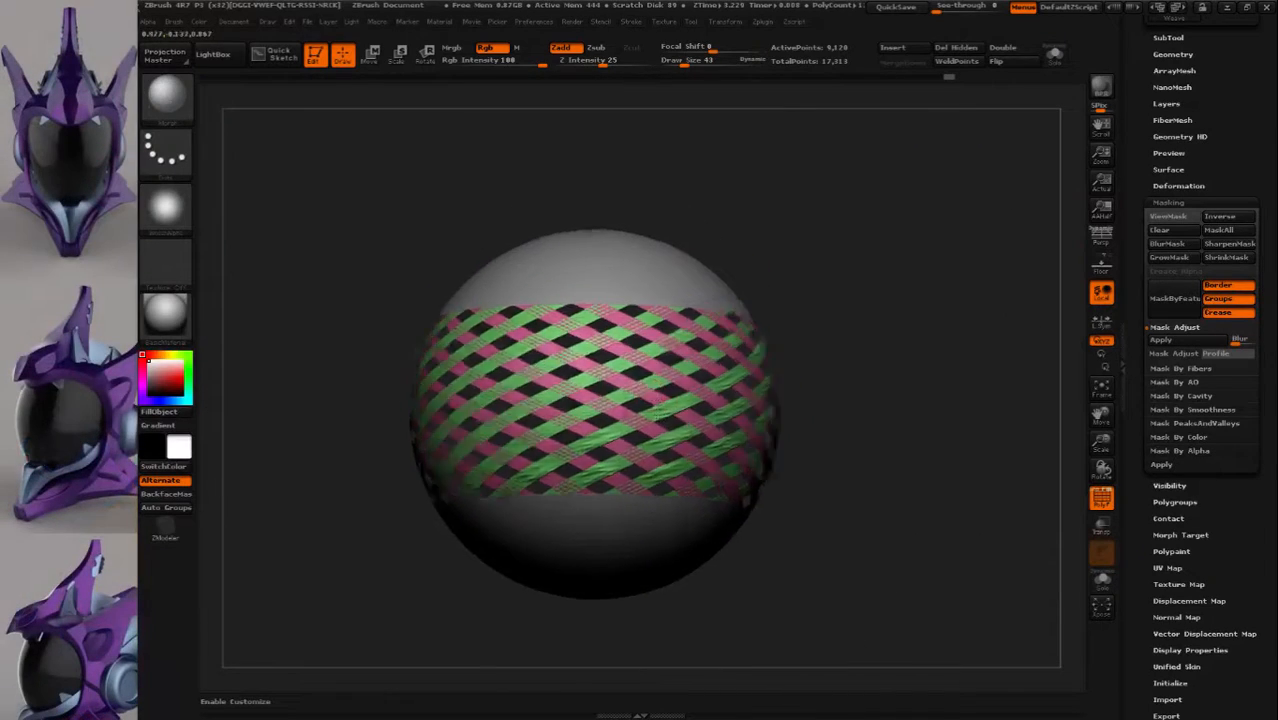
pyautogui.keyDown('ctrl'); pyautogui.moveTo(750, 310); pyautogui.dragTo(767, 394, button='right'); pyautogui.keyUp('ctrl')
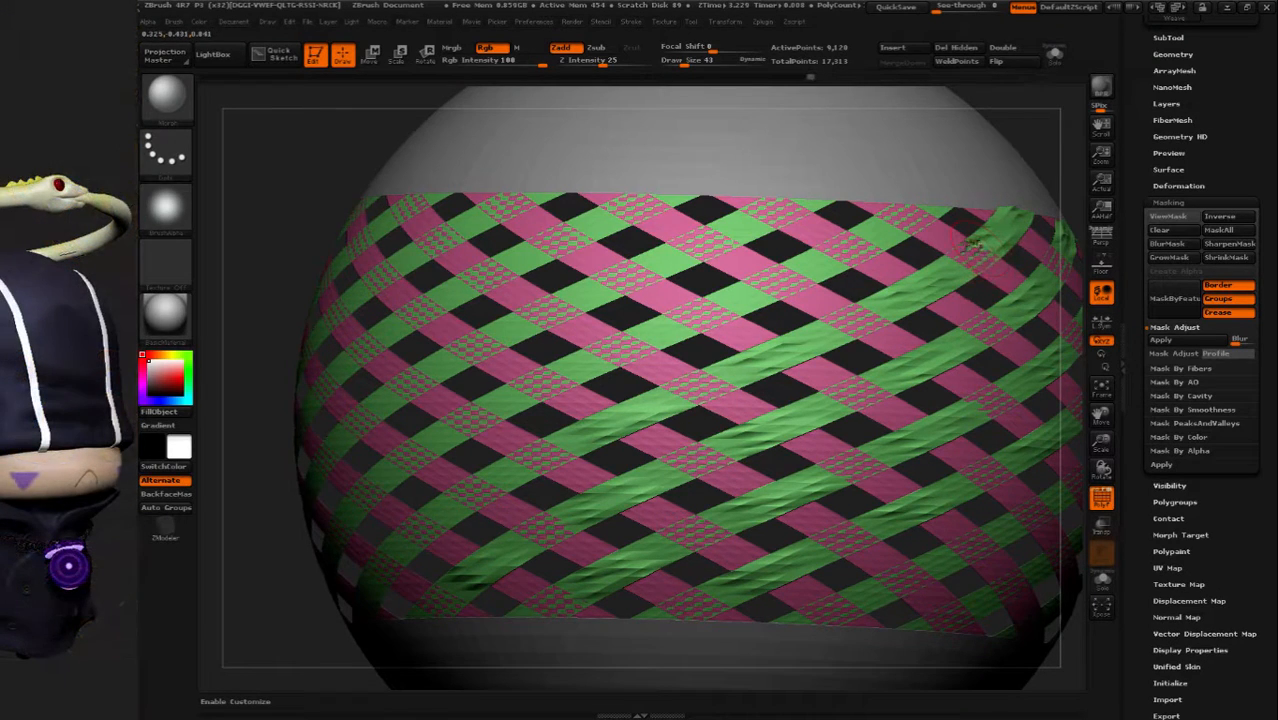
pyautogui.moveTo(972, 242)
pyautogui.mouseDown(button='right')
pyautogui.moveTo(925, 244)
pyautogui.moveTo(1024, 252)
pyautogui.mouseUp(button='right')
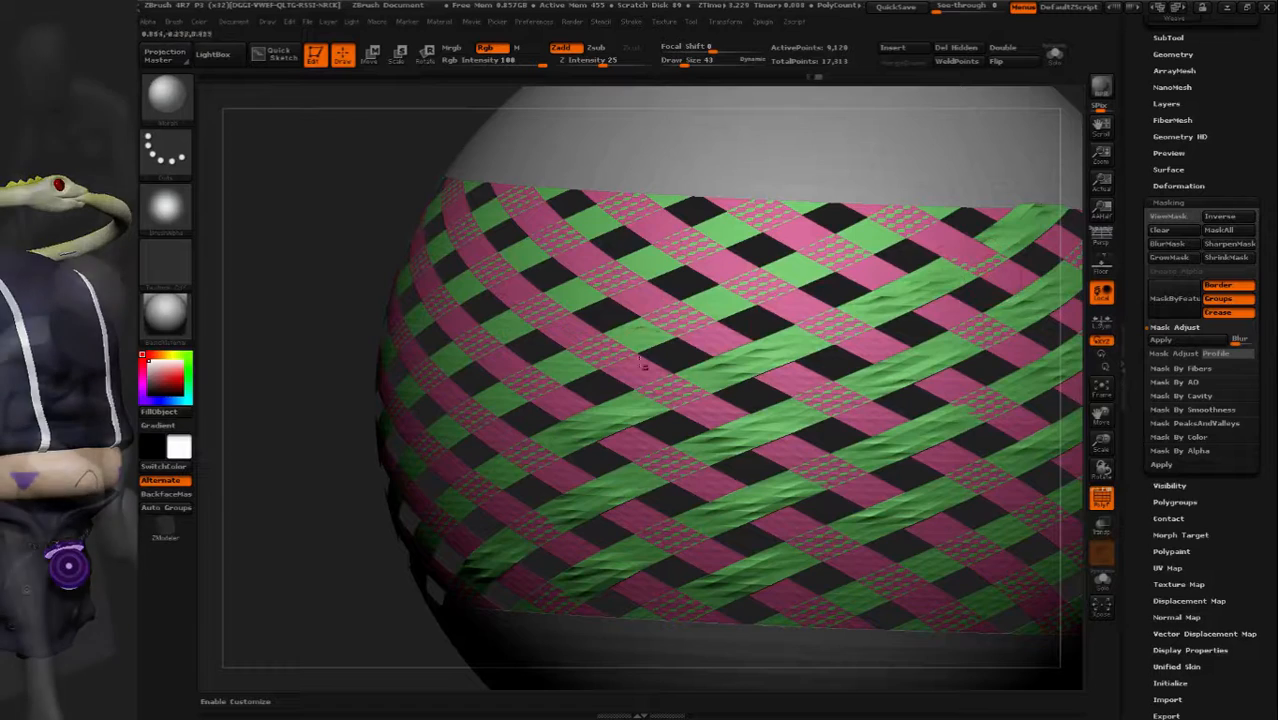
pyautogui.moveTo(385, 436); pyautogui.dragTo(672, 375, button='right')
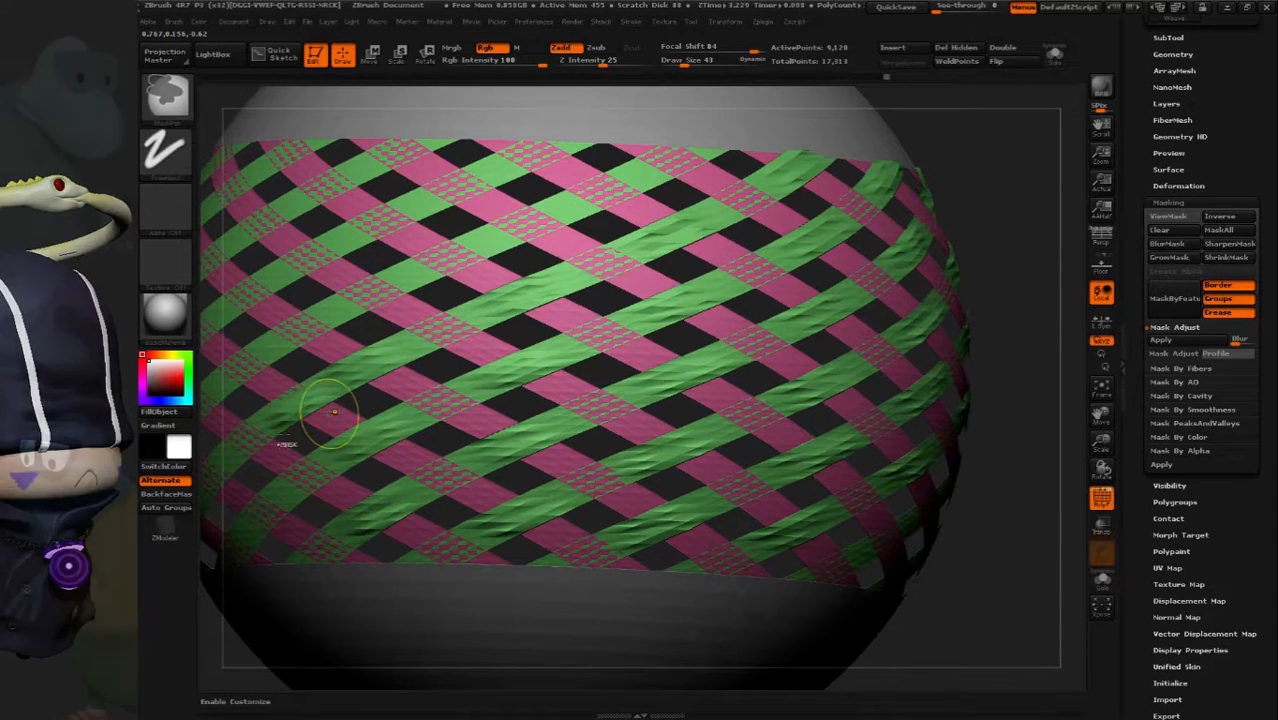
pyautogui.keyDown('alt'); pyautogui.moveTo(331, 415); pyautogui.dragTo(446, 399, button='right'); pyautogui.keyUp('alt')
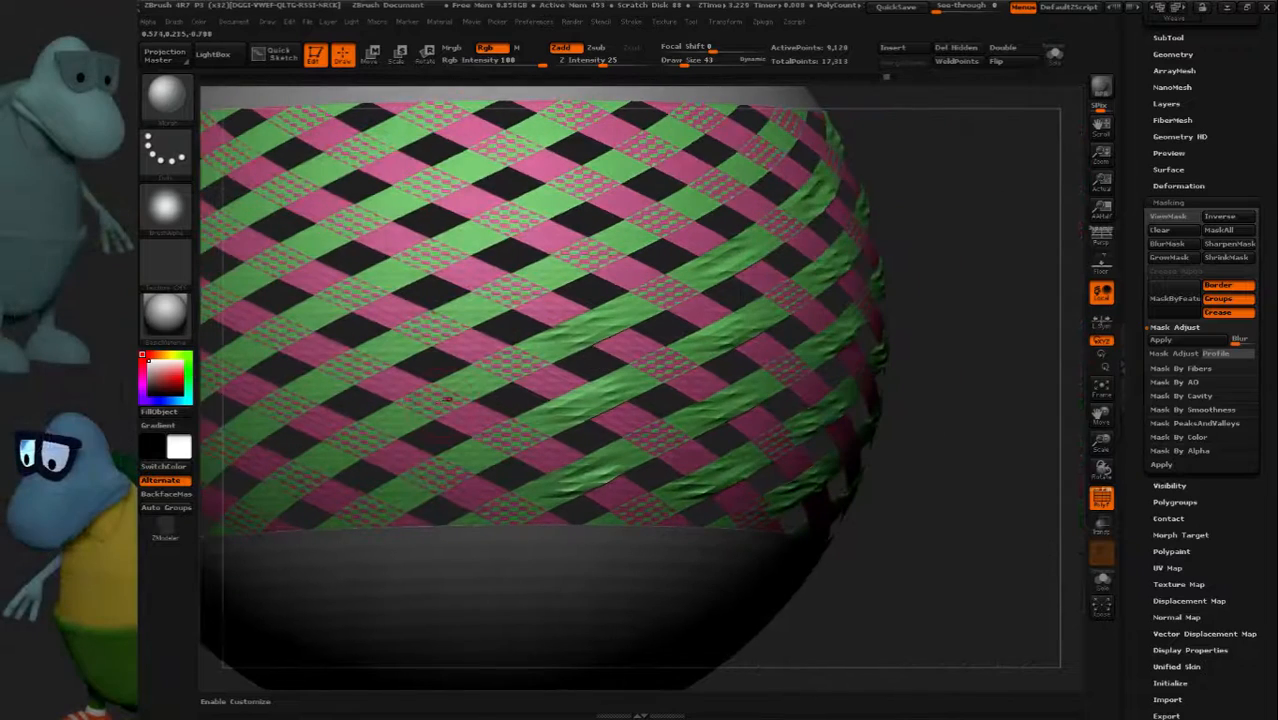
# Continue the offset pattern on further green strands around the sphere, raising every second crossing from lower to upper edge
pyautogui.moveTo(437, 390); pyautogui.dragTo(405, 414)
pyautogui.keyDown('alt'); pyautogui.moveTo(405, 416); pyautogui.dragTo(608, 417, button='right'); pyautogui.keyUp('alt')
pyautogui.moveTo(606, 421); pyautogui.dragTo(521, 485)
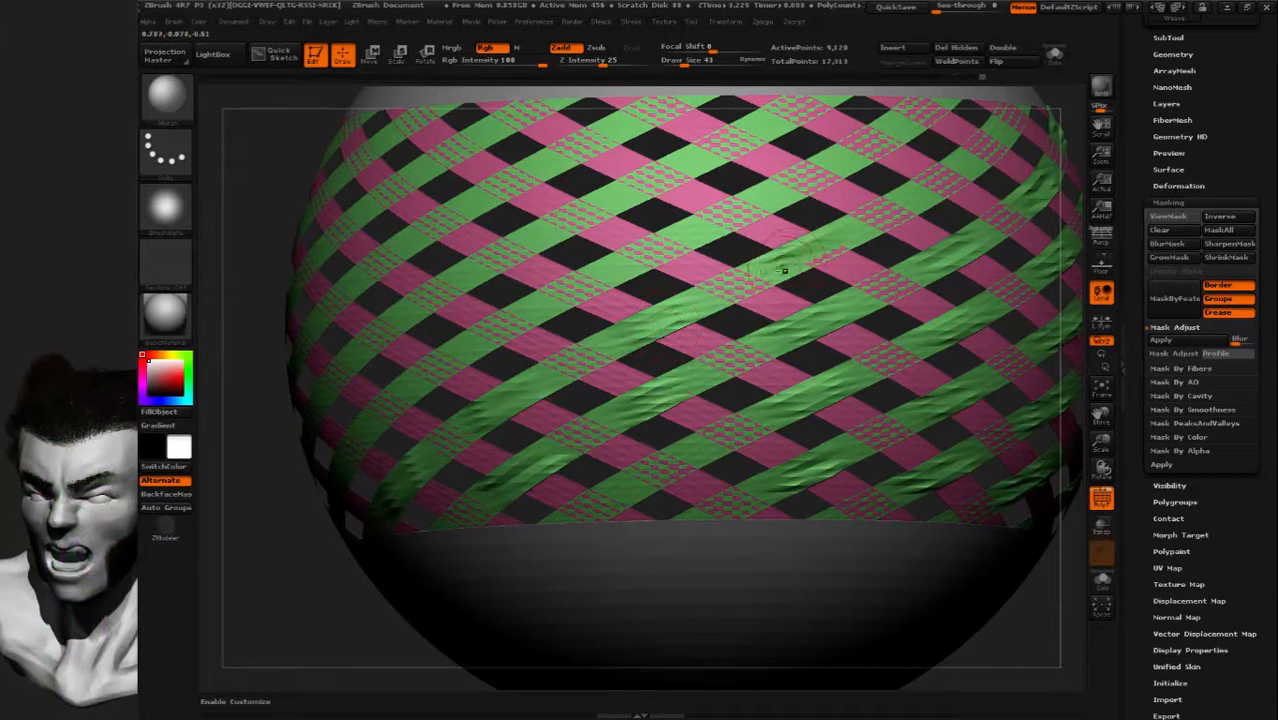
pyautogui.keyDown('alt'); pyautogui.moveTo(872, 233); pyautogui.dragTo(735, 316, button='right'); pyautogui.keyUp('alt')
pyautogui.moveTo(782, 265); pyautogui.dragTo(836, 252)
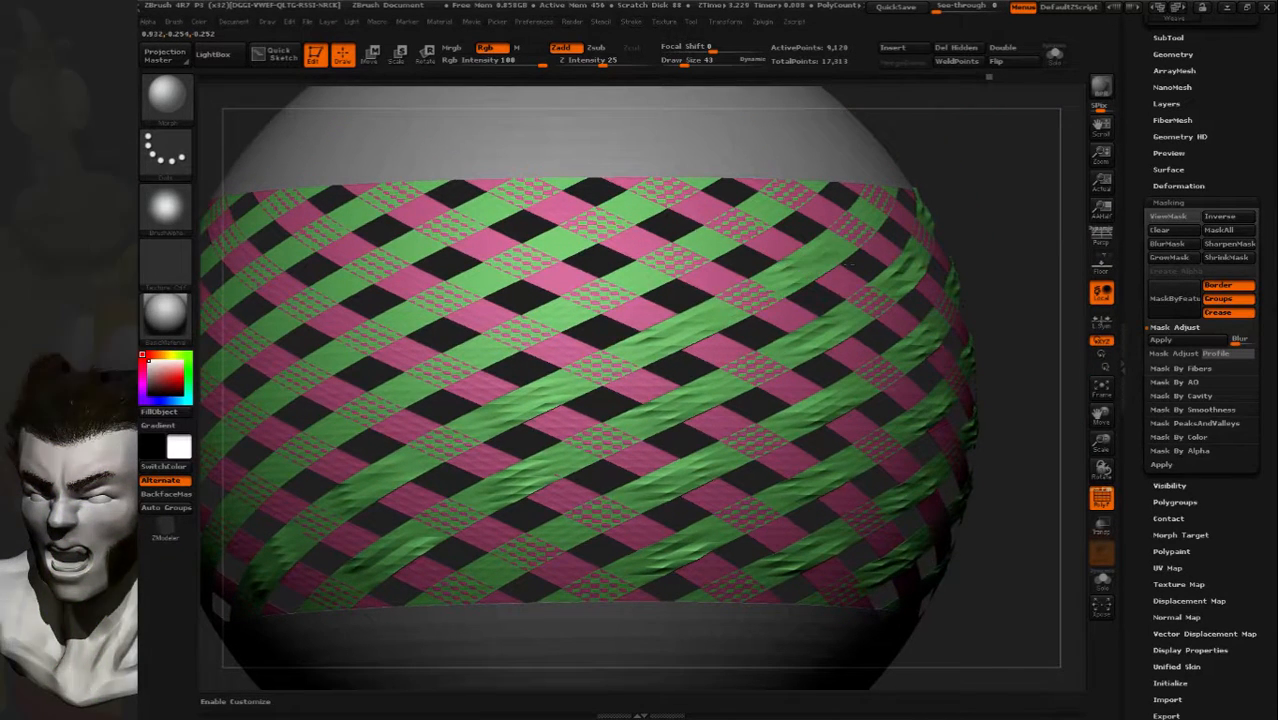
pyautogui.moveTo(836, 250); pyautogui.dragTo(705, 265, button='right')
pyautogui.moveTo(852, 213); pyautogui.dragTo(893, 198)
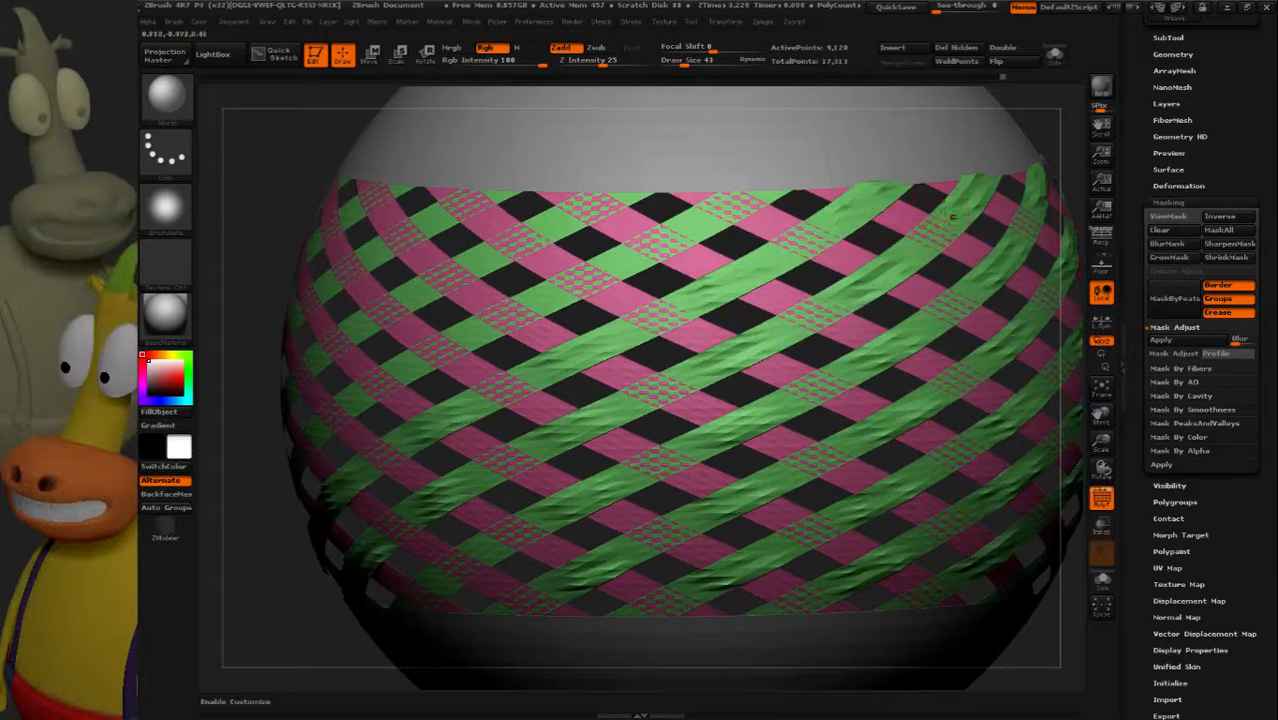
# Invert the mask so it covers the green strands, and turn off the mask display
pyautogui.keyDown('ctrl'); pyautogui.moveTo(952, 218); pyautogui.dragTo(827, 288, button='right'); pyautogui.keyUp('ctrl')
pyautogui.moveTo(941, 346); pyautogui.dragTo(862, 352, button='right')
pyautogui.moveTo(876, 407); pyautogui.dragTo(812, 402, button='right')
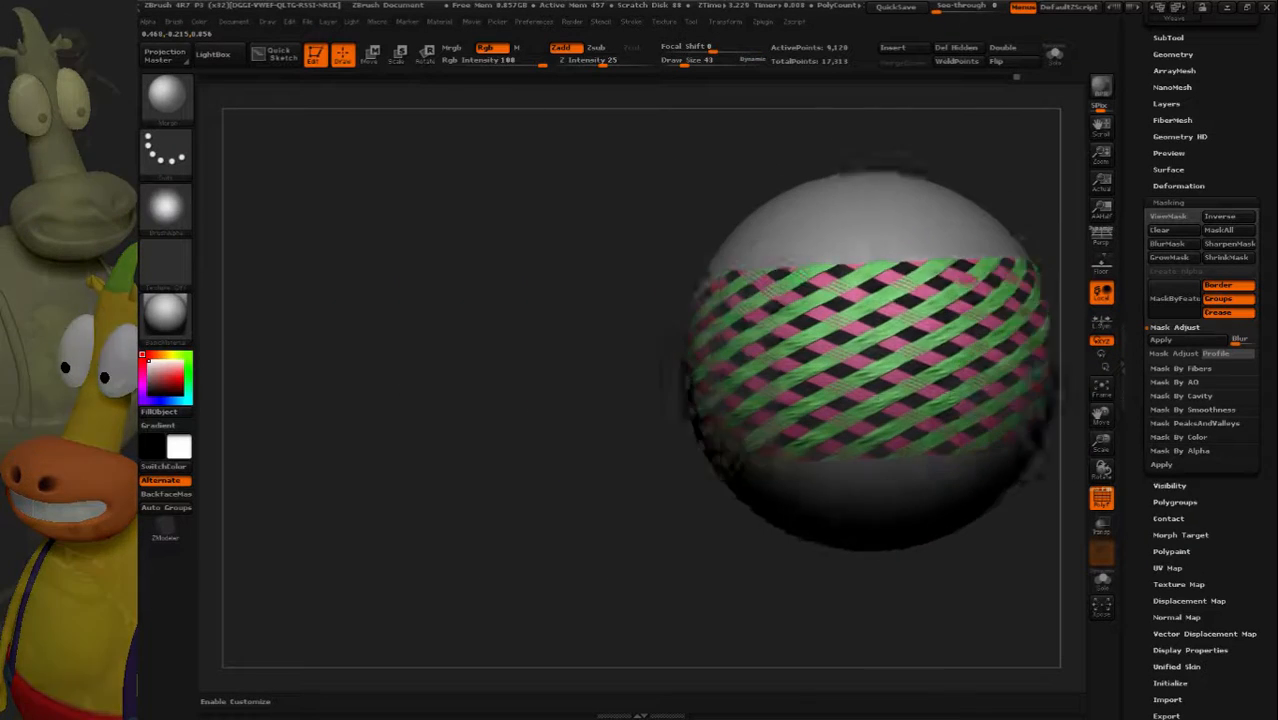
pyautogui.keyDown('alt'); pyautogui.moveTo(900, 378); pyautogui.dragTo(813, 423, button='right'); pyautogui.keyUp('alt')
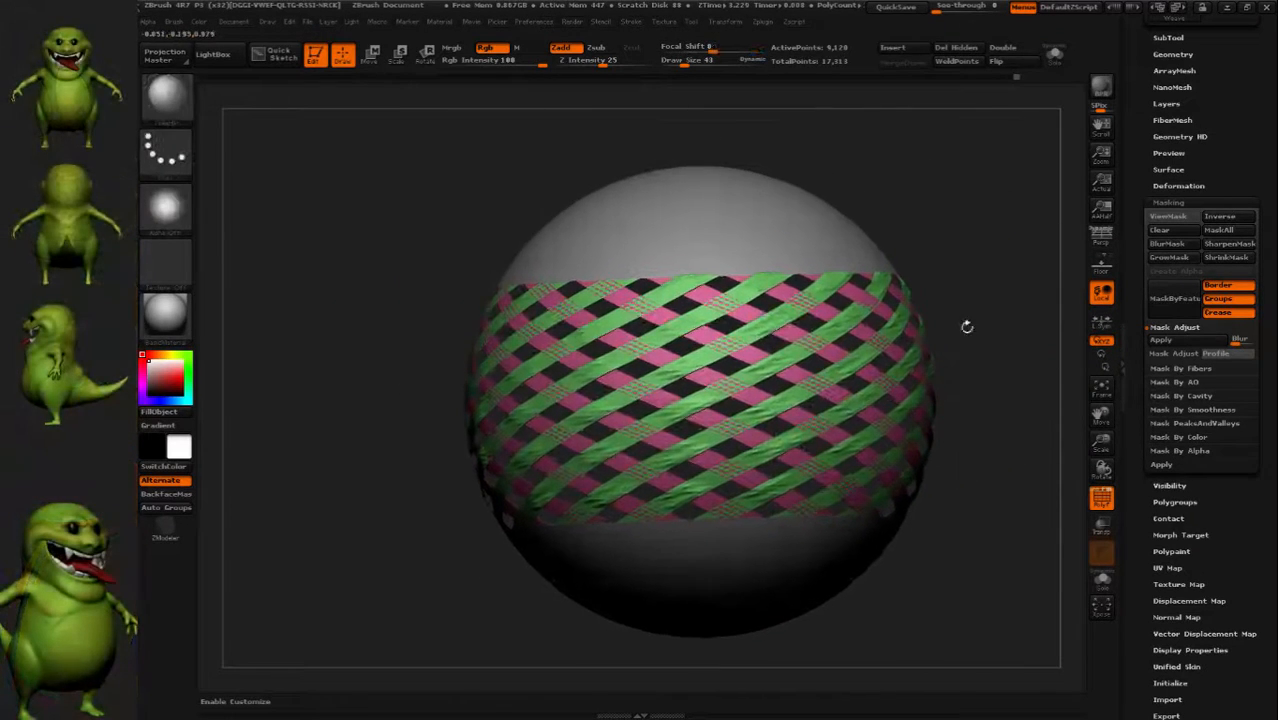
pyautogui.hotkey('ctrl', 'h')
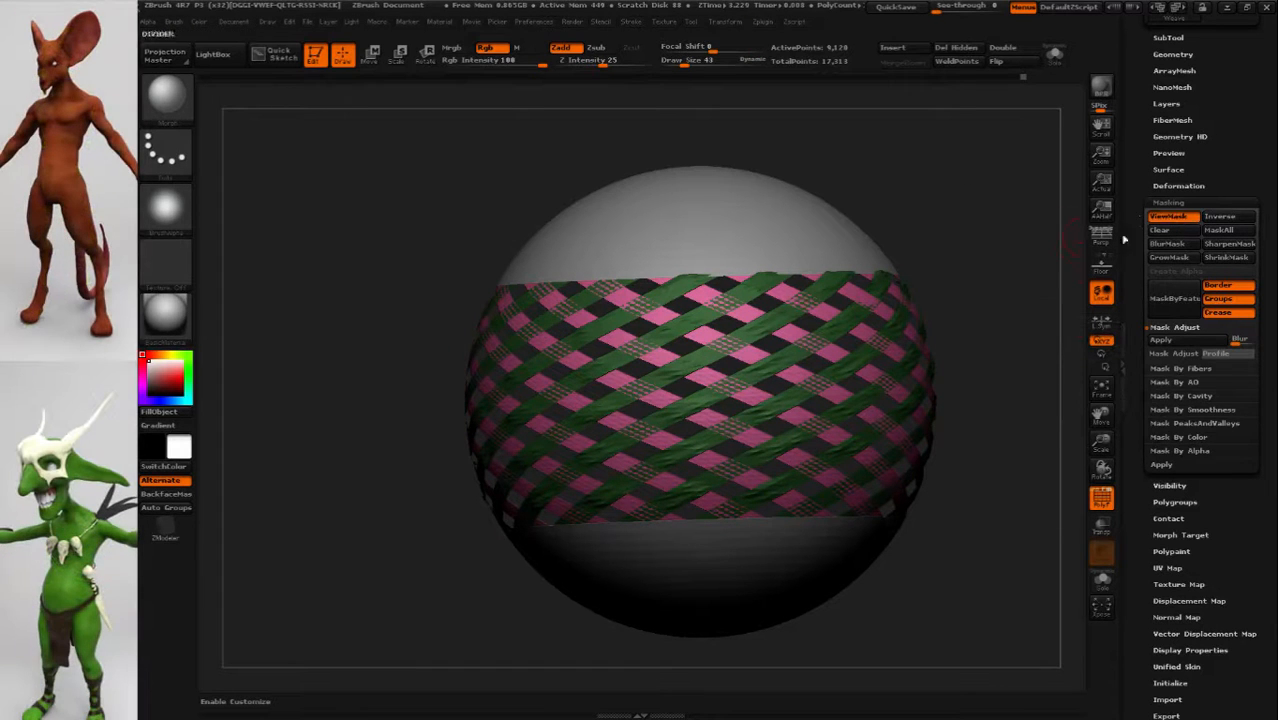
pyautogui.click(1175, 218)
# Raise the pink crossings left between the raised green ones along one diagonal pink strand with the Morph brush
pyautogui.keyDown('ctrl'); pyautogui.moveTo(685, 368); pyautogui.dragTo(720, 420, button='right'); pyautogui.keyUp('ctrl')
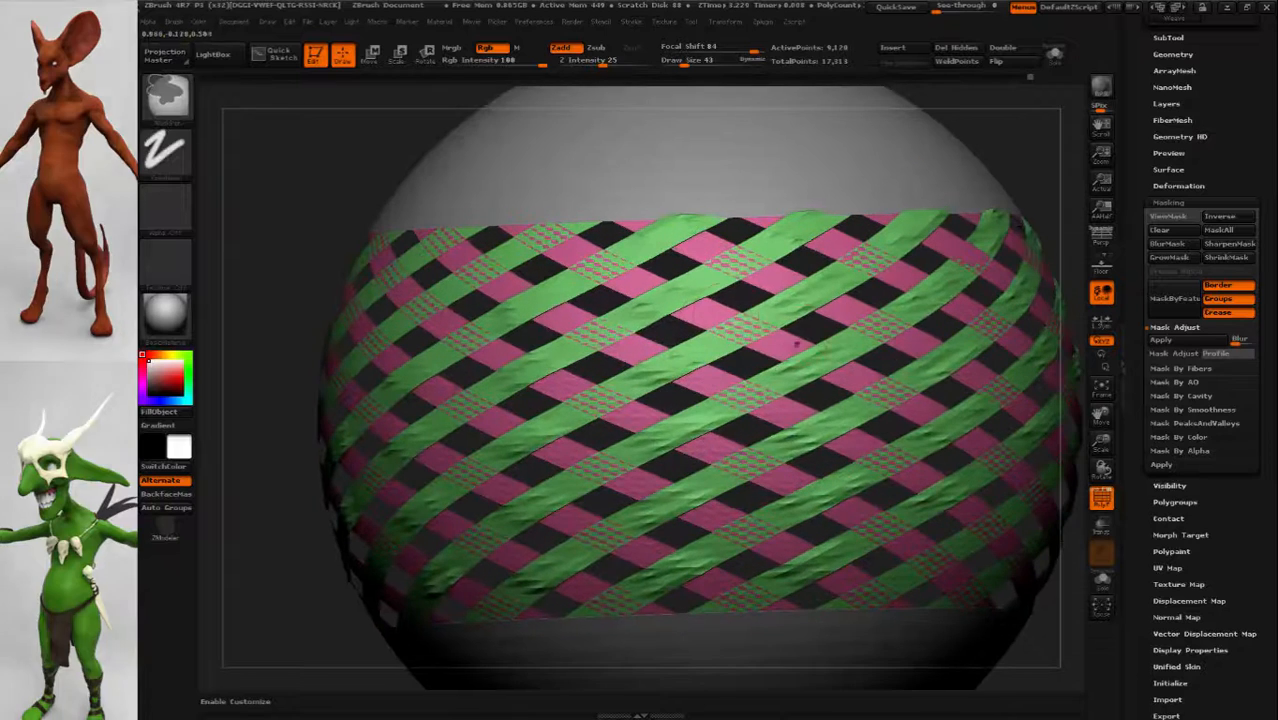
pyautogui.moveTo(719, 322); pyautogui.dragTo(760, 346)
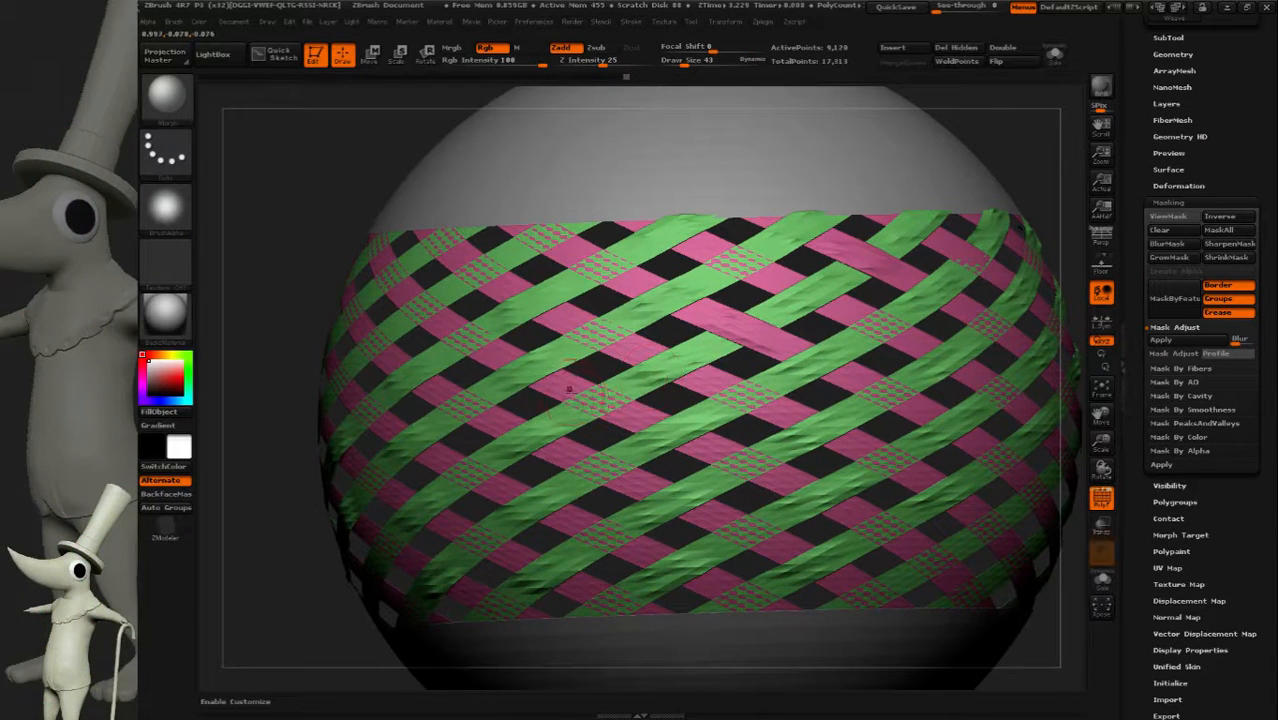
pyautogui.moveTo(569, 389); pyautogui.dragTo(632, 408)
pyautogui.moveTo(458, 460); pyautogui.dragTo(480, 457)
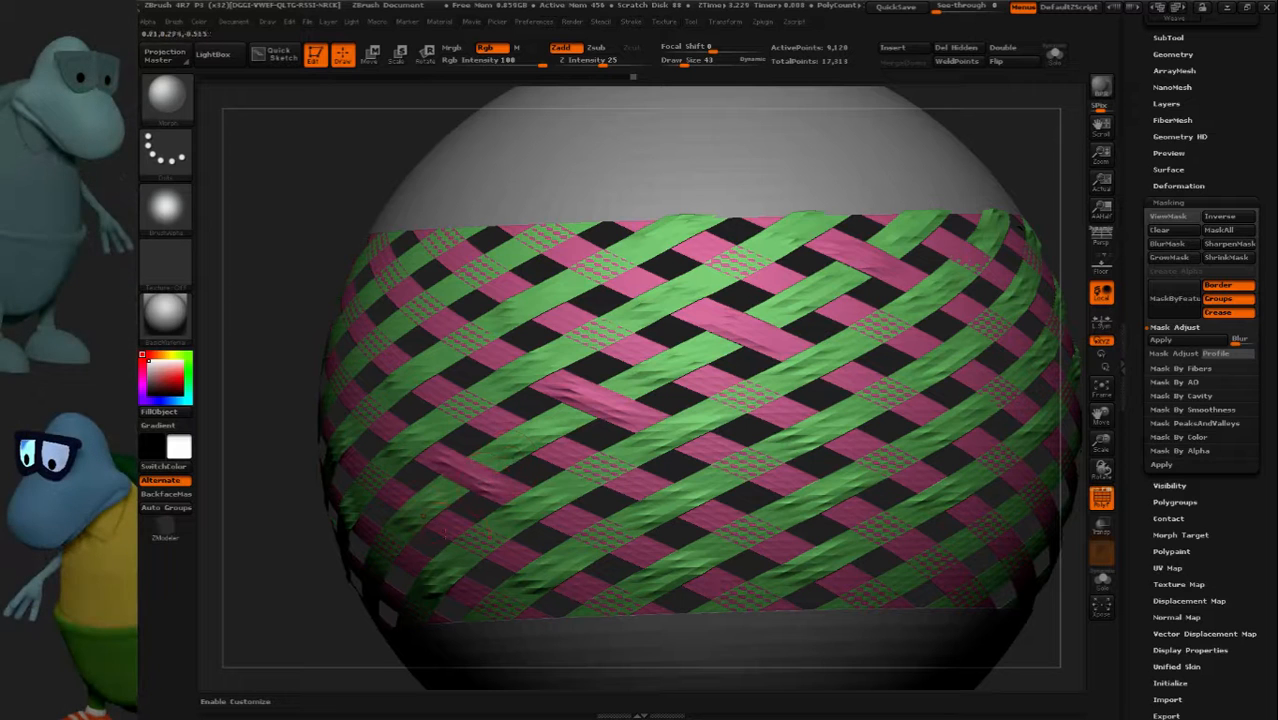
pyautogui.moveTo(430, 537); pyautogui.dragTo(505, 540, button='right')
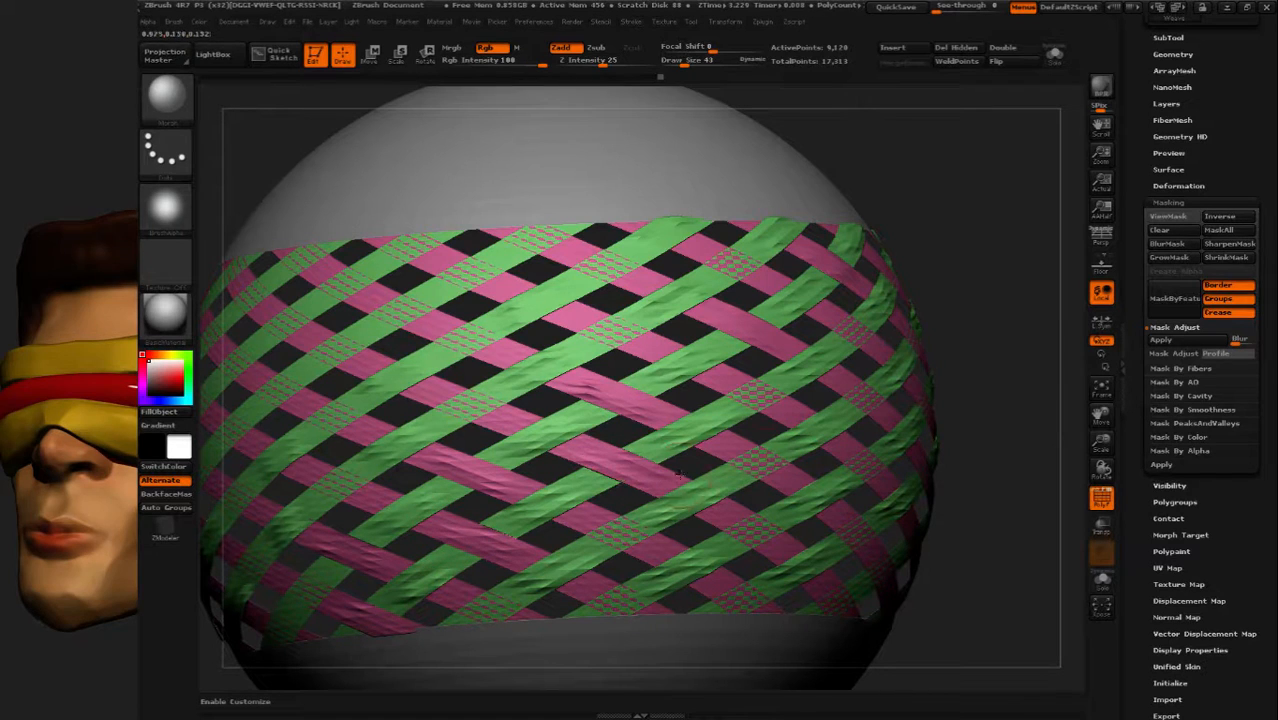
# Raise the alternating pink crossings over the masked green strands on the neighbouring pink strands around the weave
pyautogui.moveTo(728, 376); pyautogui.dragTo(777, 281, button='right')
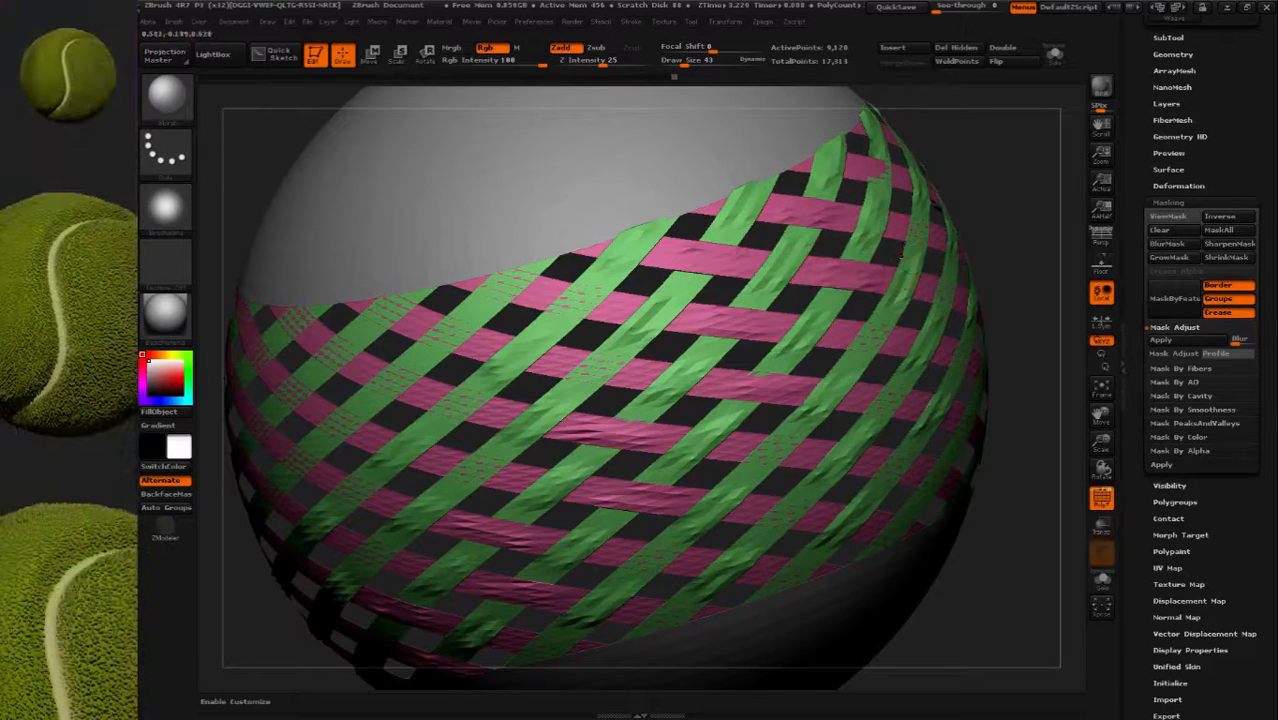
pyautogui.moveTo(866, 330); pyautogui.dragTo(760, 448, button='right')
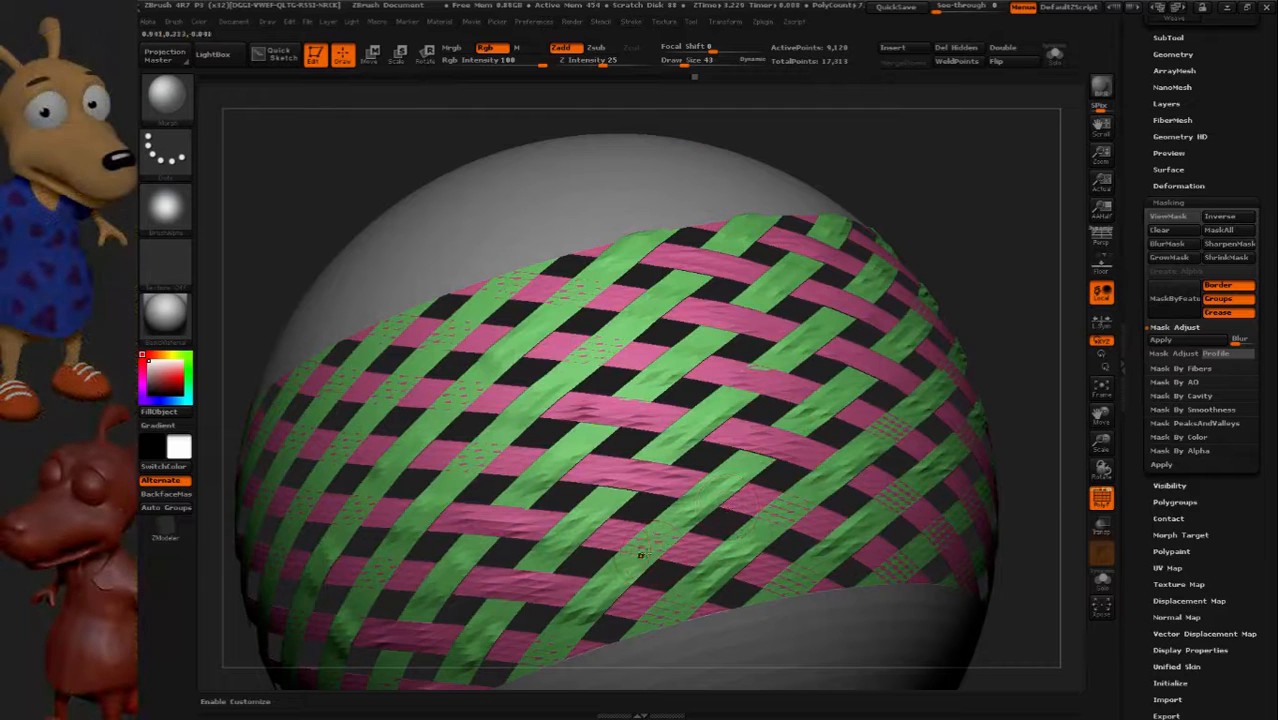
pyautogui.moveTo(660, 561); pyautogui.dragTo(702, 488, button='right')
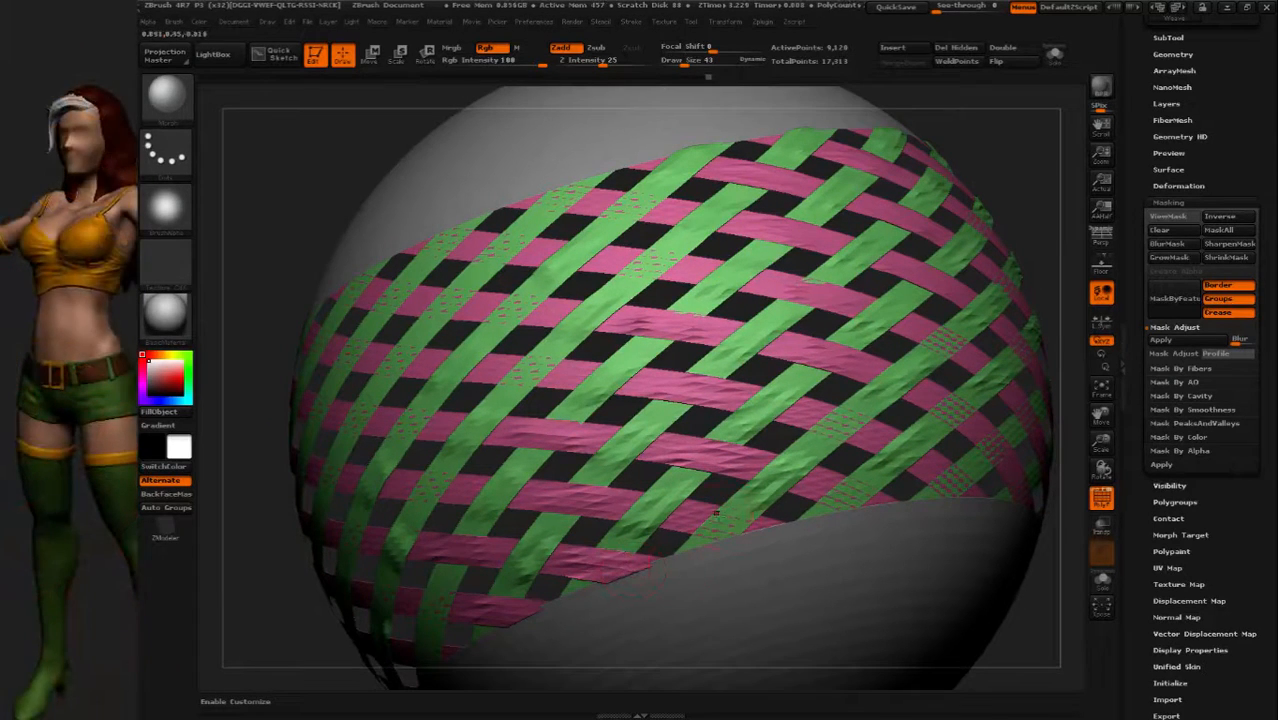
pyautogui.moveTo(790, 479); pyautogui.dragTo(771, 482, button='right')
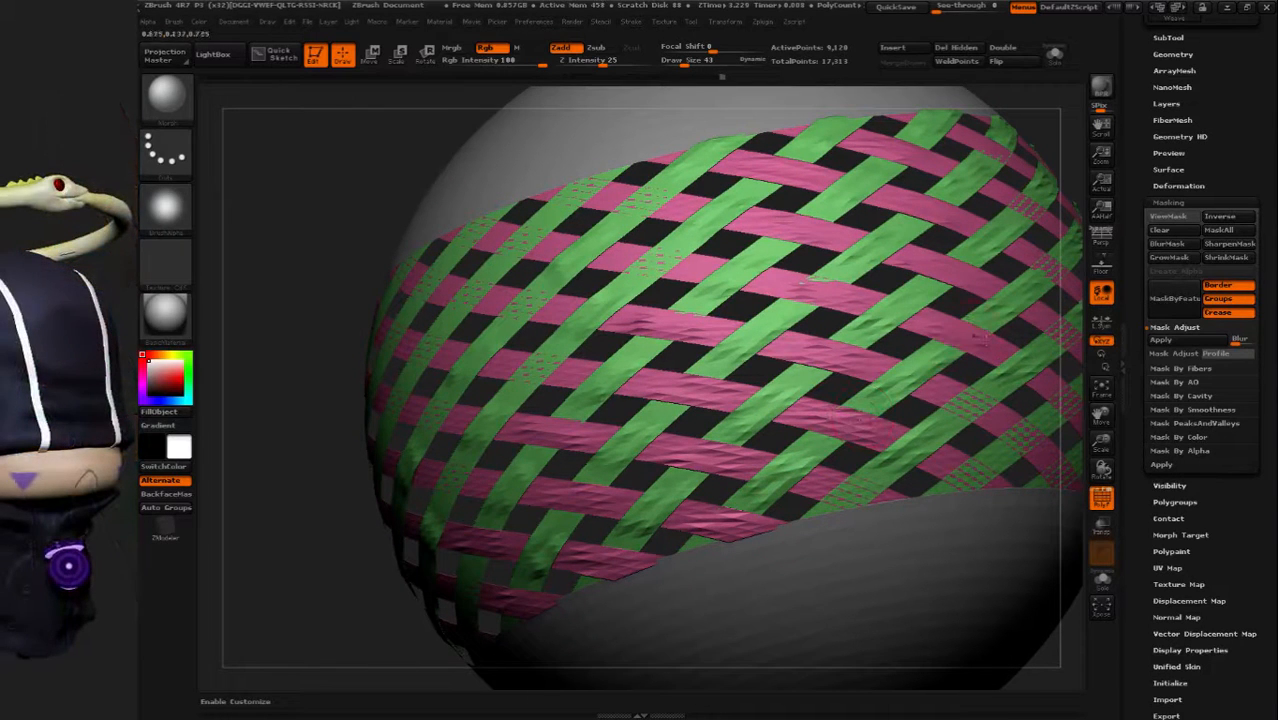
pyautogui.moveTo(1062, 328); pyautogui.dragTo(601, 302, button='right')
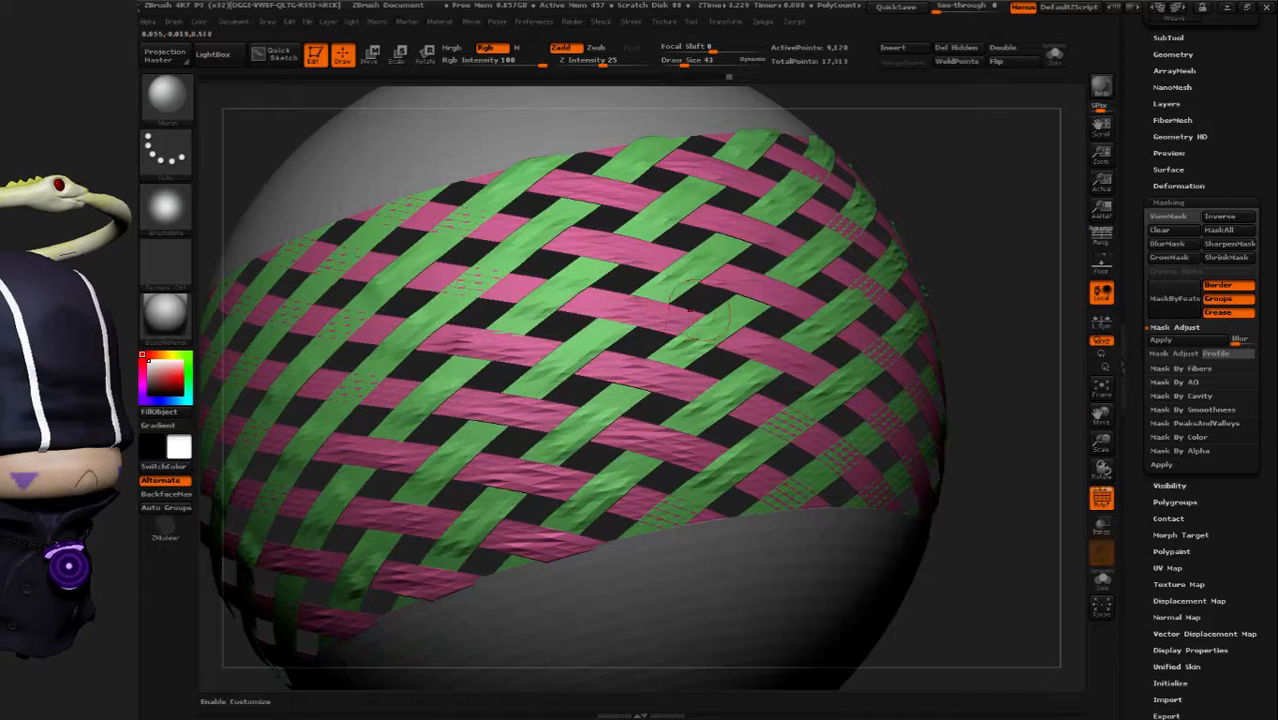
pyautogui.moveTo(696, 311); pyautogui.dragTo(810, 411, button='right')
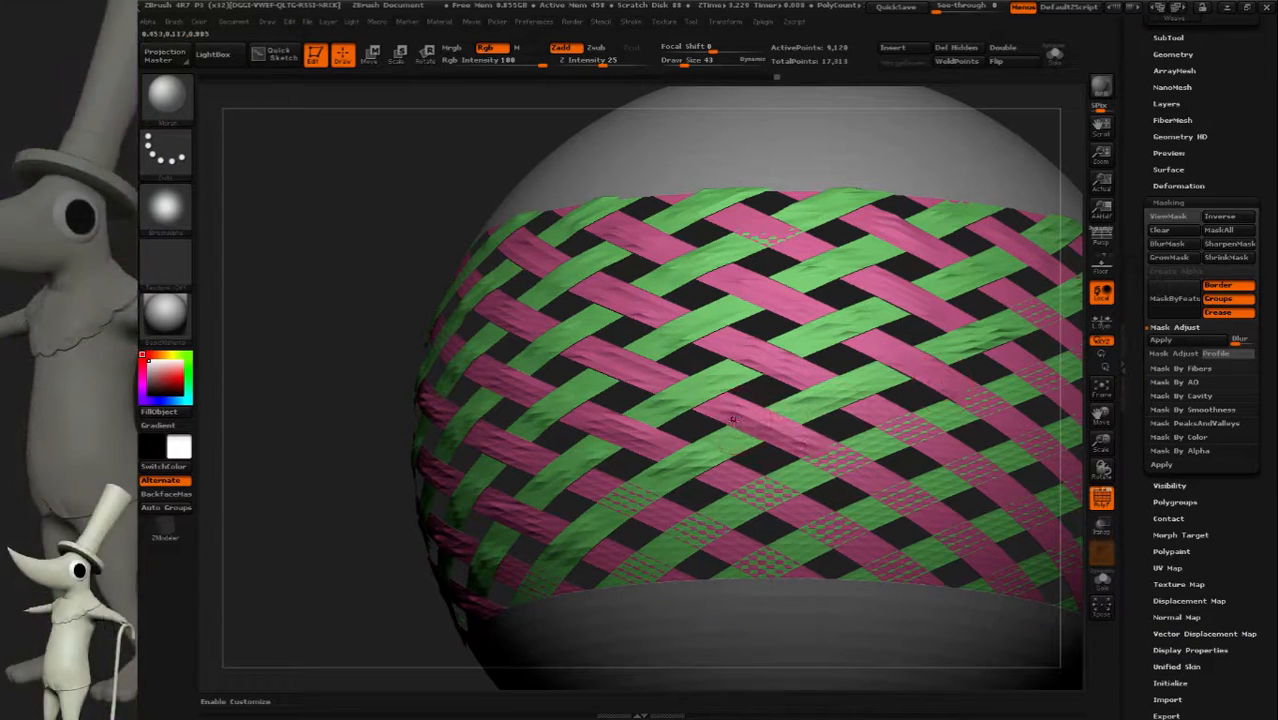
# Smooth the woven strands with the Polish By Features deformation
pyautogui.keyDown('ctrl'); pyautogui.moveTo(778, 324); pyautogui.dragTo(959, 311, button='right'); pyautogui.keyUp('ctrl')
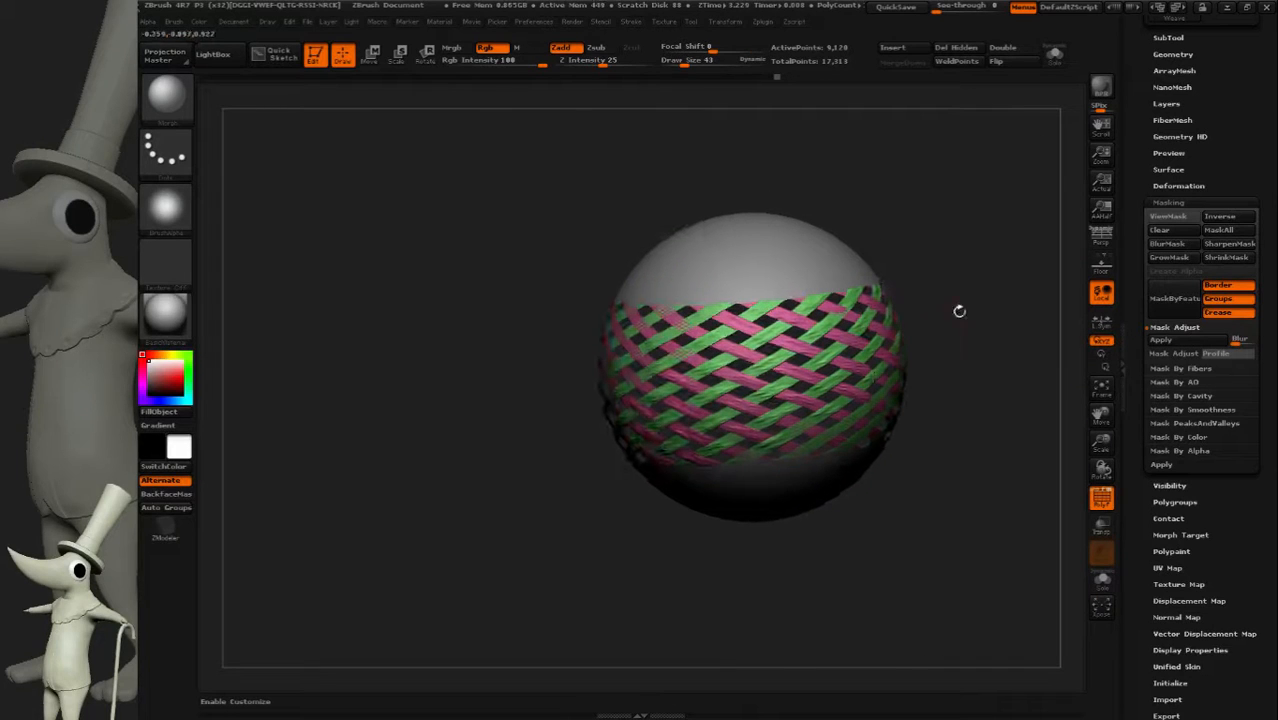
pyautogui.click(1200, 186)
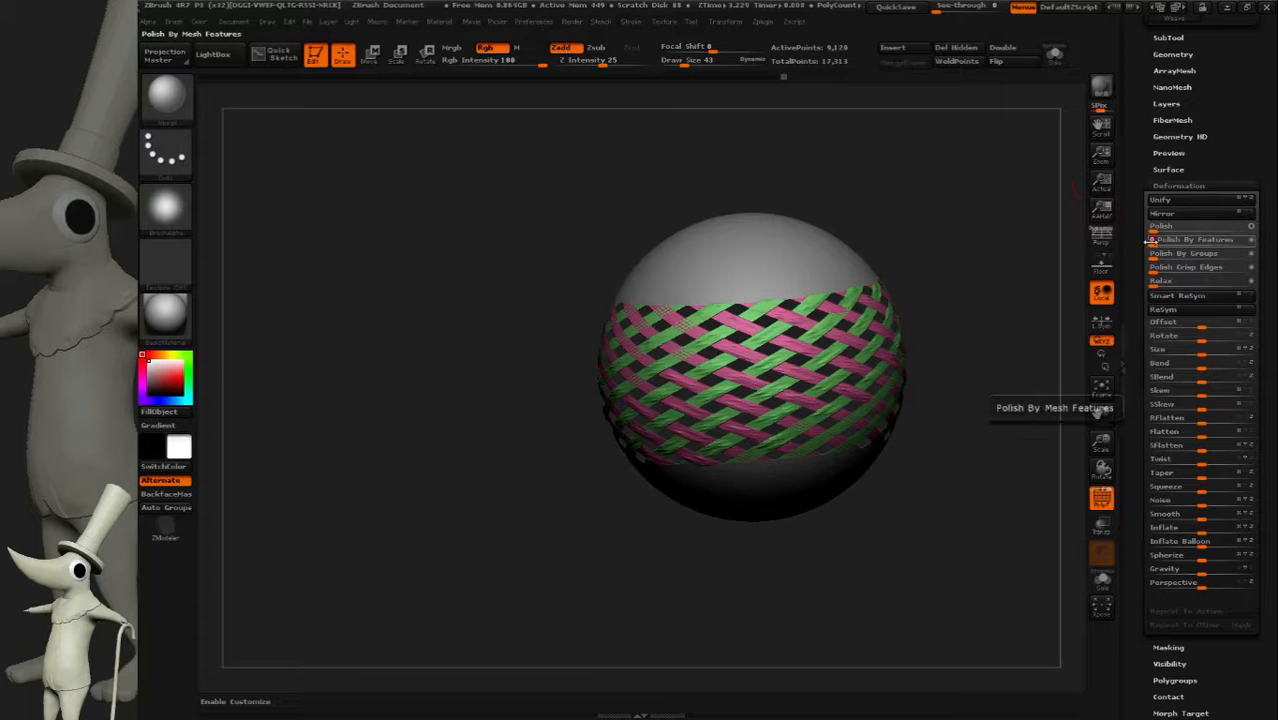
pyautogui.moveTo(1152, 241); pyautogui.dragTo(1172, 241)
pyautogui.moveTo(915, 235); pyautogui.dragTo(938, 226, button='right')
pyautogui.keyDown('ctrl'); pyautogui.moveTo(938, 226); pyautogui.dragTo(768, 320, button='right'); pyautogui.keyUp('ctrl')
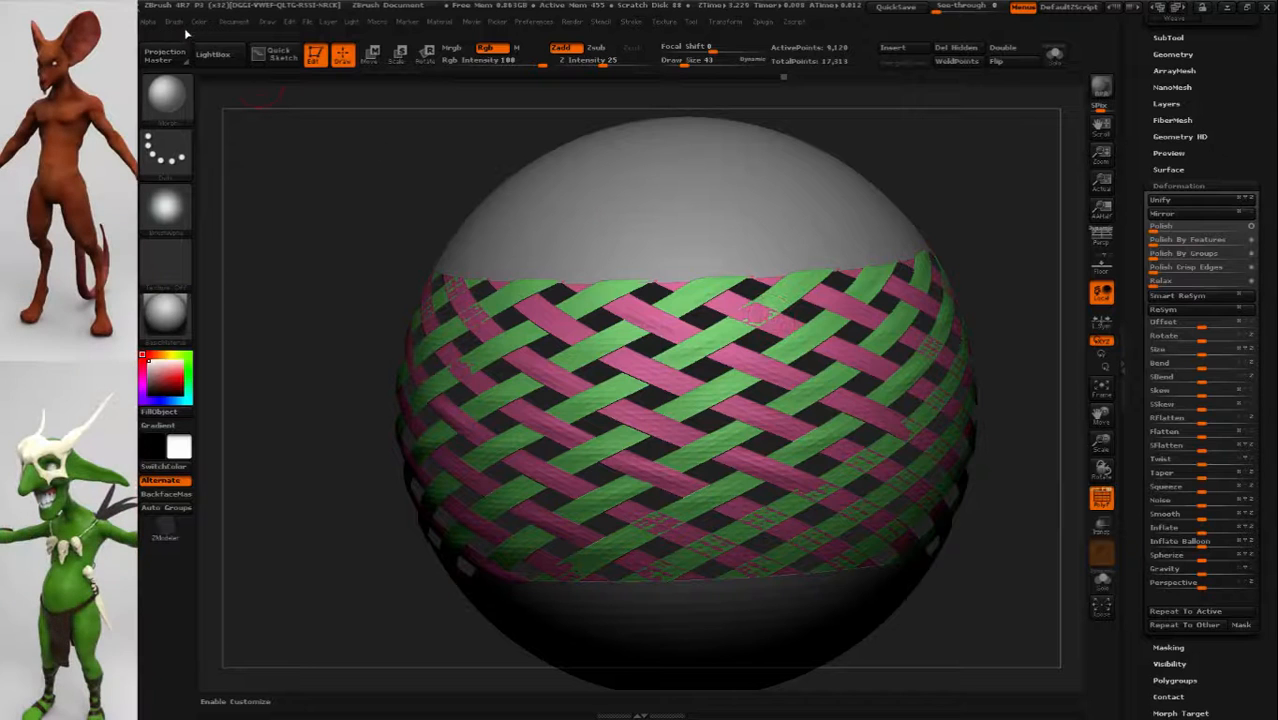
# Check the Morph brush's auto-masking options and raise more alternating pink crossings on the unfinished part of the weave
pyautogui.click(174, 21)
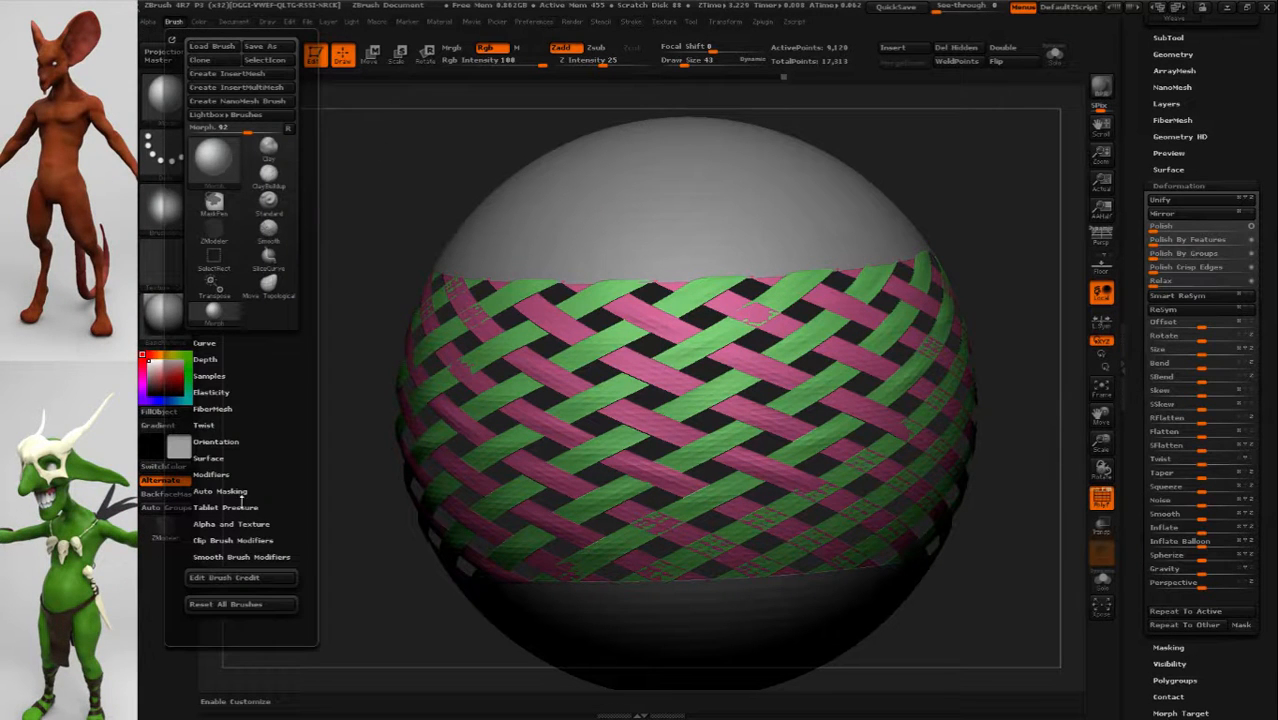
pyautogui.click(220, 492)
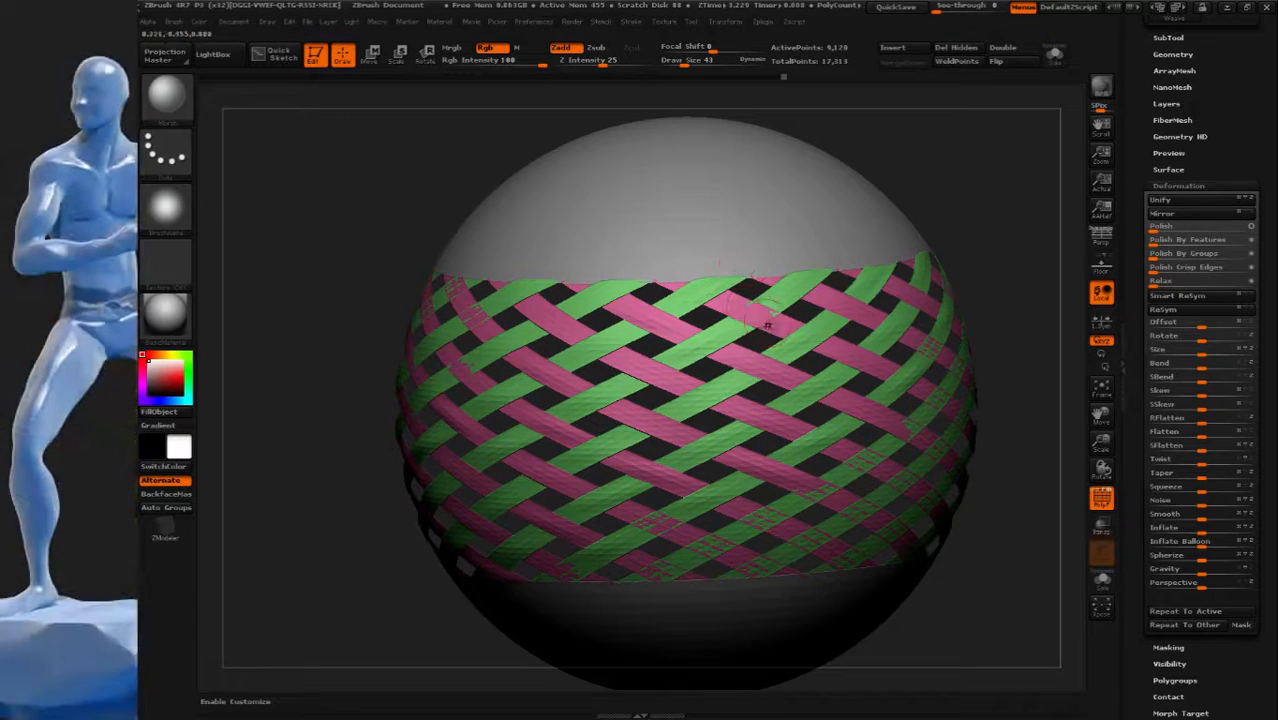
pyautogui.moveTo(682, 332)
pyautogui.keyDown('alt'); pyautogui.mouseDown(button='right')
pyautogui.moveTo(503, 323)
pyautogui.moveTo(690, 356)
pyautogui.mouseUp(button='right'); pyautogui.keyUp('alt')
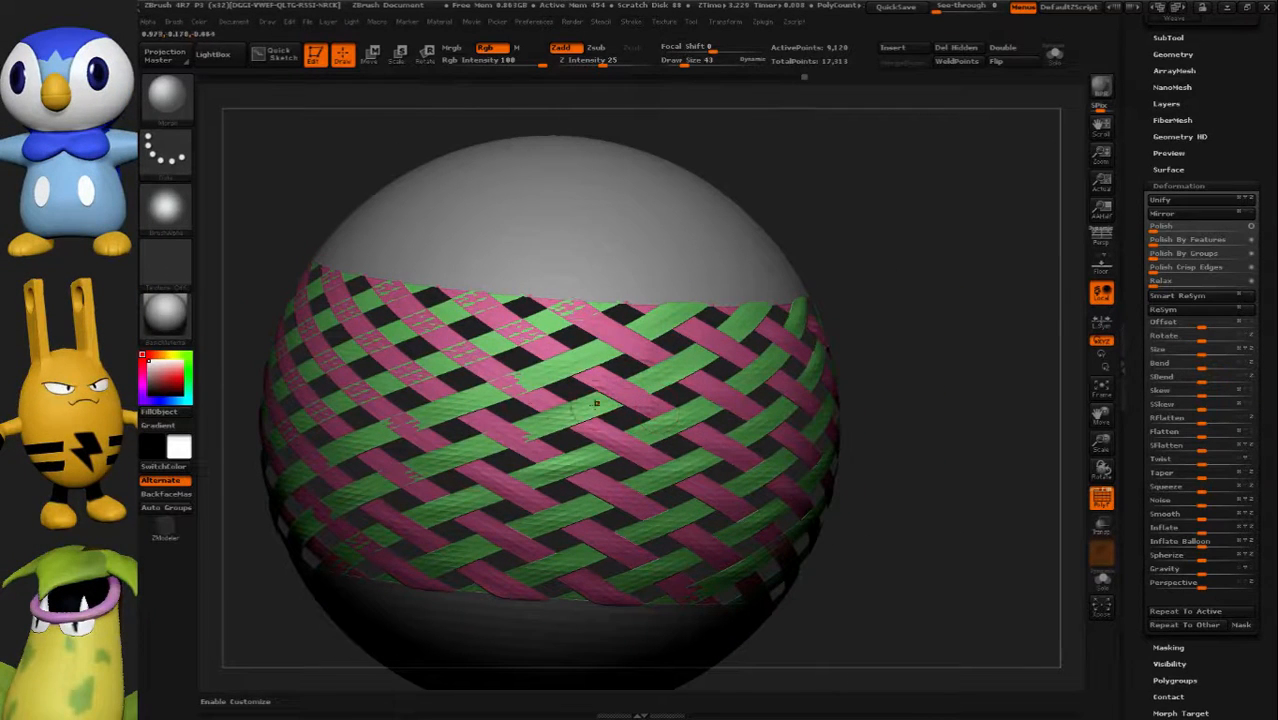
pyautogui.moveTo(506, 436); pyautogui.dragTo(485, 440)
pyautogui.moveTo(485, 440); pyautogui.dragTo(565, 446, button='right')
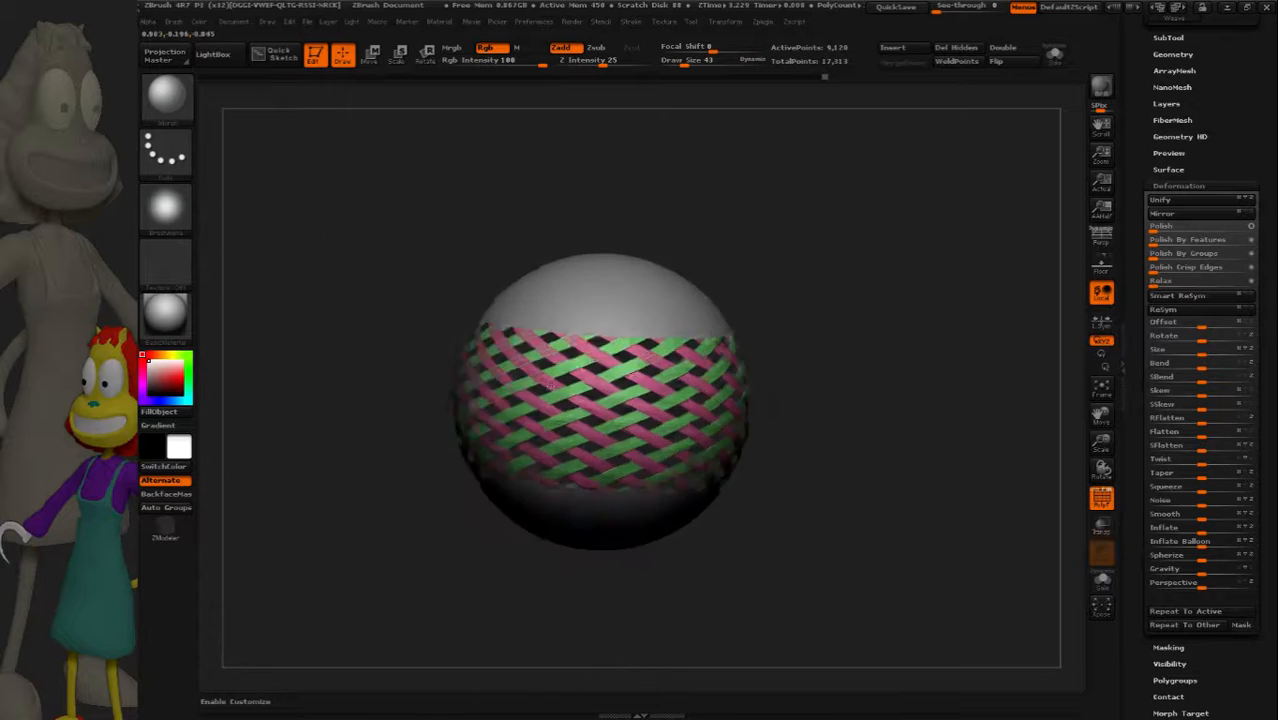
# Raise green crossings along one diagonal green strand on the unfinished part of the weave with the Morph brush, undoing the last stroke
pyautogui.moveTo(343, 397); pyautogui.dragTo(830, 400)
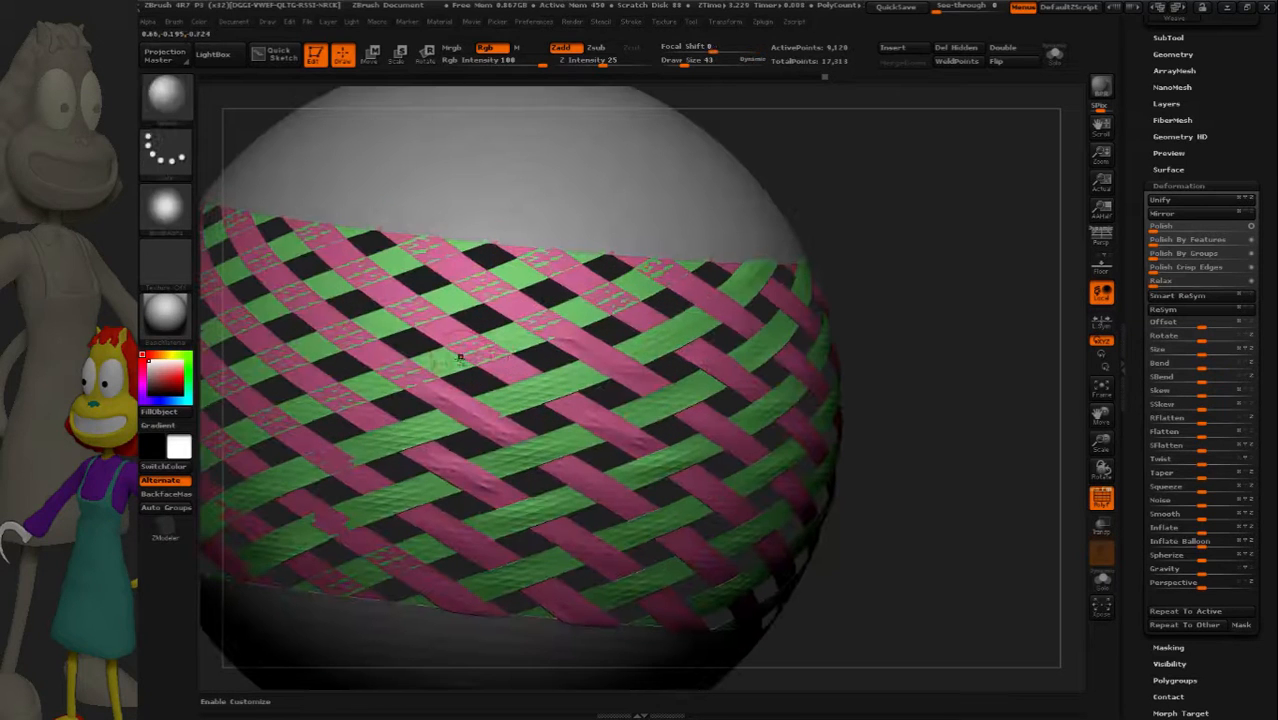
pyautogui.moveTo(459, 360)
pyautogui.mouseDown()
pyautogui.moveTo(505, 348)
pyautogui.moveTo(496, 341)
pyautogui.mouseUp()
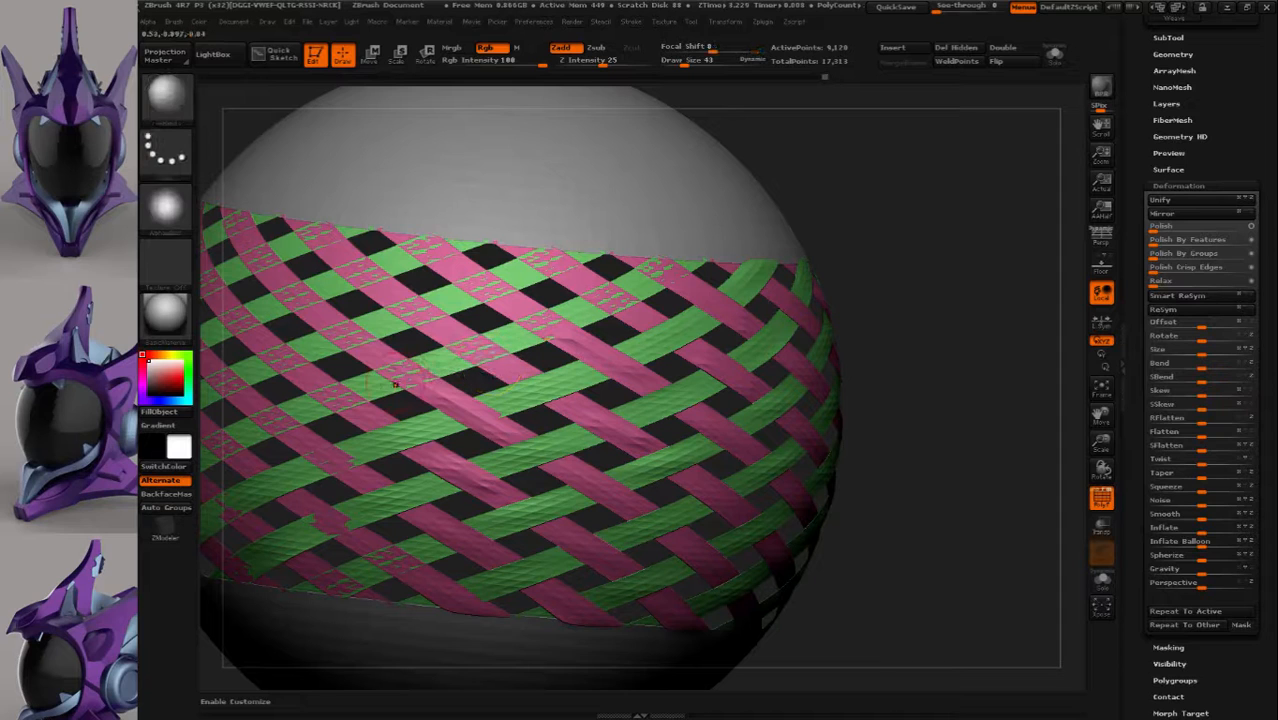
pyautogui.moveTo(402, 371); pyautogui.dragTo(432, 363)
pyautogui.moveTo(522, 339); pyautogui.dragTo(551, 321)
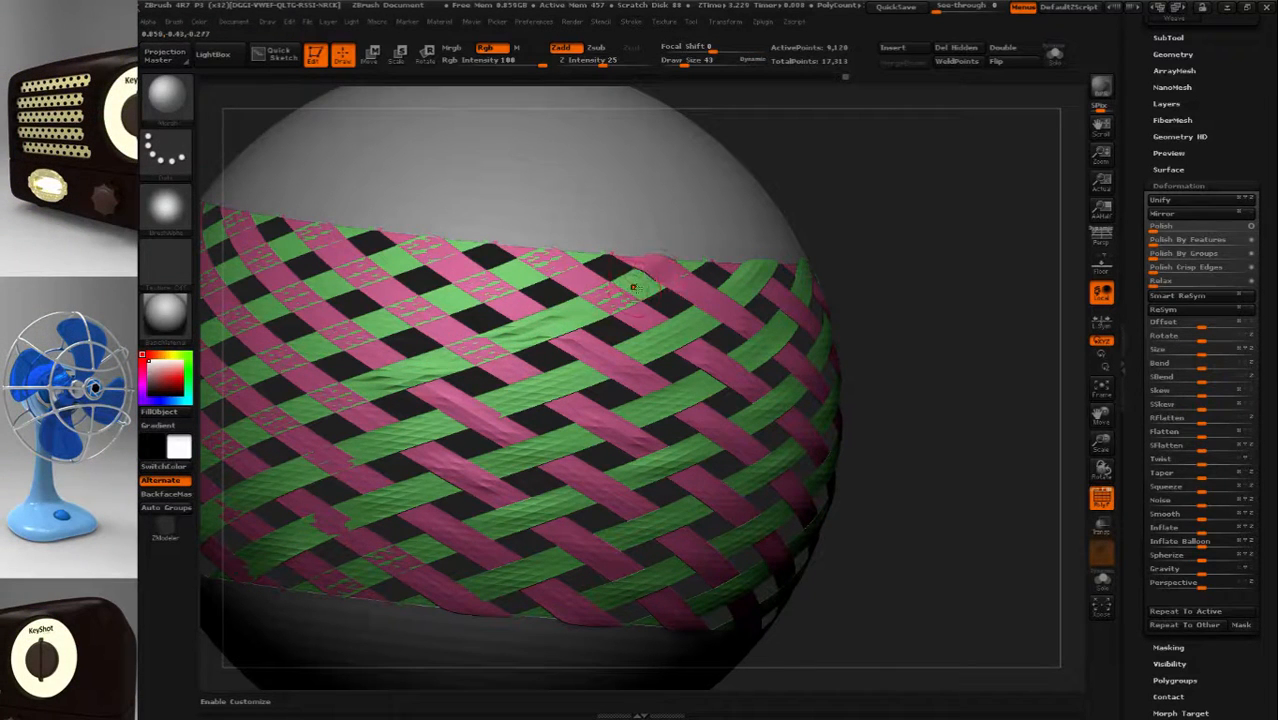
pyautogui.hotkey('ctrl', 'z')
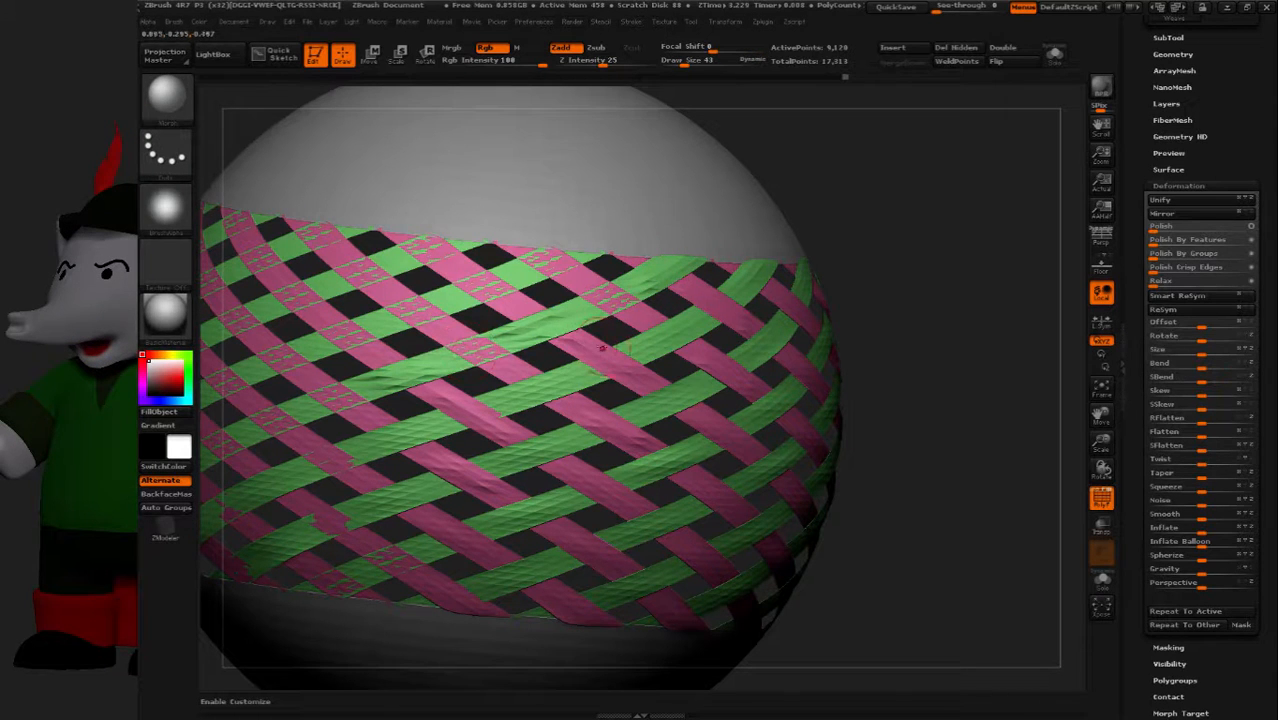
# Turn off the polyframe display to view the woven band in plain shading around the sphere
pyautogui.keyDown('ctrl'); pyautogui.moveTo(602, 348); pyautogui.dragTo(604, 260, button='right'); pyautogui.keyUp('ctrl')
pyautogui.moveTo(720, 348); pyautogui.dragTo(617, 337, button='right')
pyautogui.moveTo(797, 367); pyautogui.dragTo(858, 358, button='right')
pyautogui.moveTo(850, 300)
pyautogui.keyDown('ctrl'); pyautogui.mouseDown(button='right')
pyautogui.moveTo(840, 378)
pyautogui.moveTo(962, 378)
pyautogui.moveTo(1016, 286)
pyautogui.moveTo(926, 324)
pyautogui.mouseUp(button='right'); pyautogui.keyUp('ctrl')
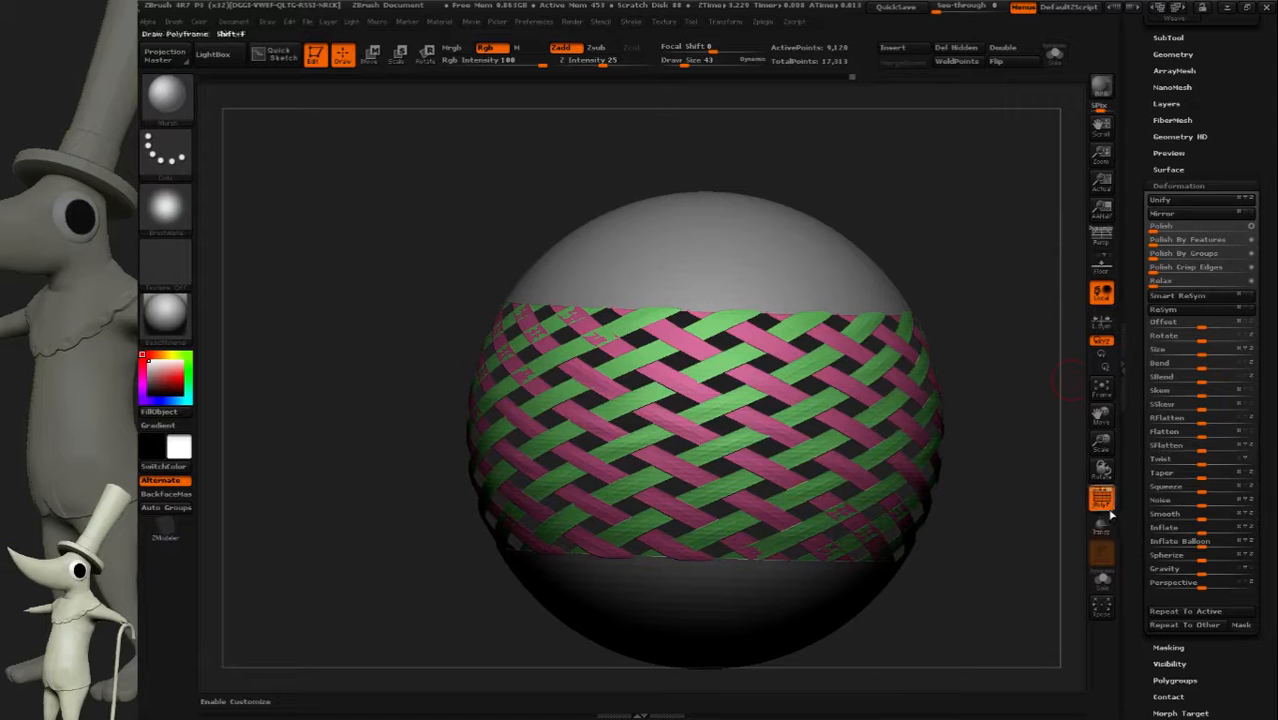
pyautogui.click(1106, 508)
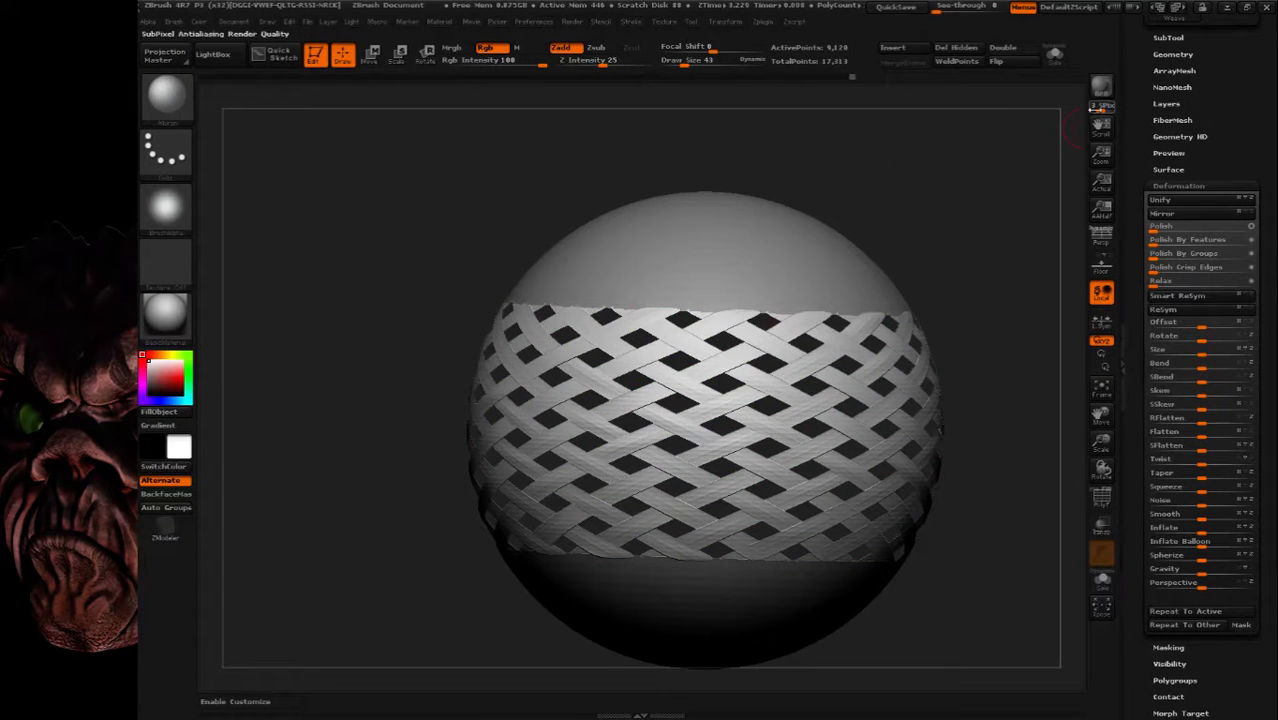
# Extract a thickened copy of the Weave subtool with a thickness of about -0.001, preview it and accept it
pyautogui.moveTo(1181, 46); pyautogui.dragTo(1204, 186)
pyautogui.click(1182, 193)
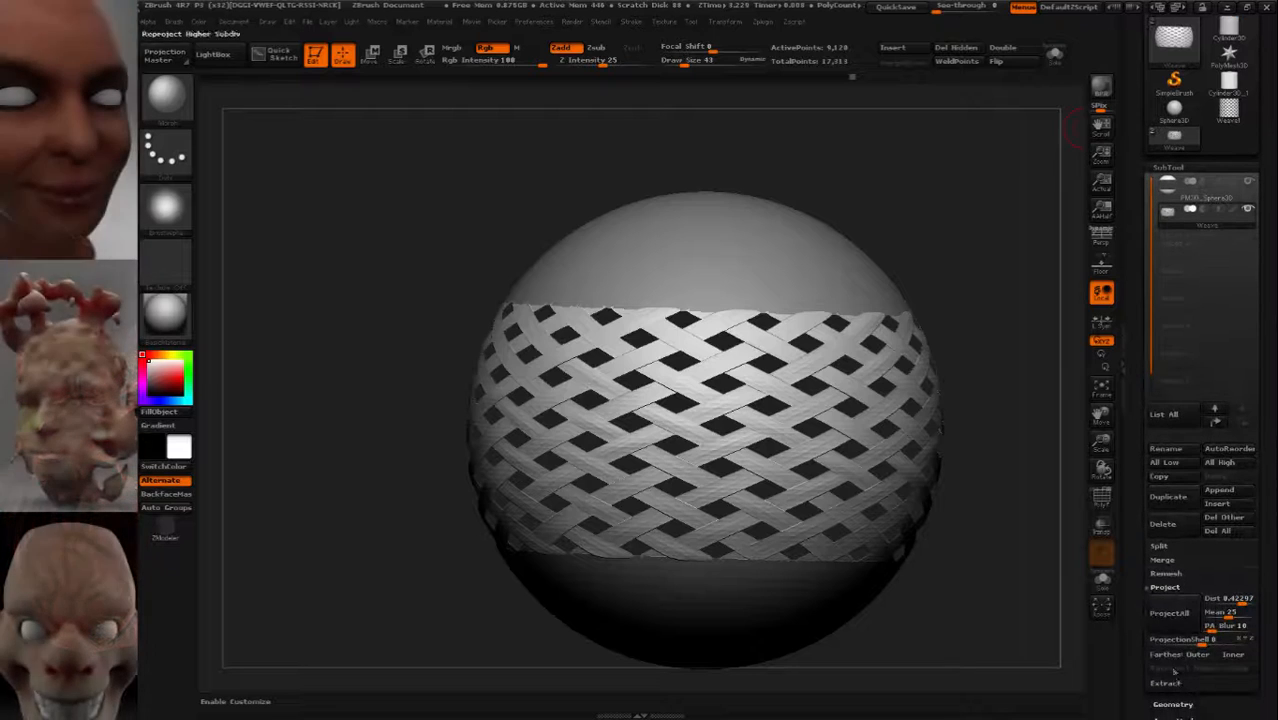
pyautogui.click(1170, 684)
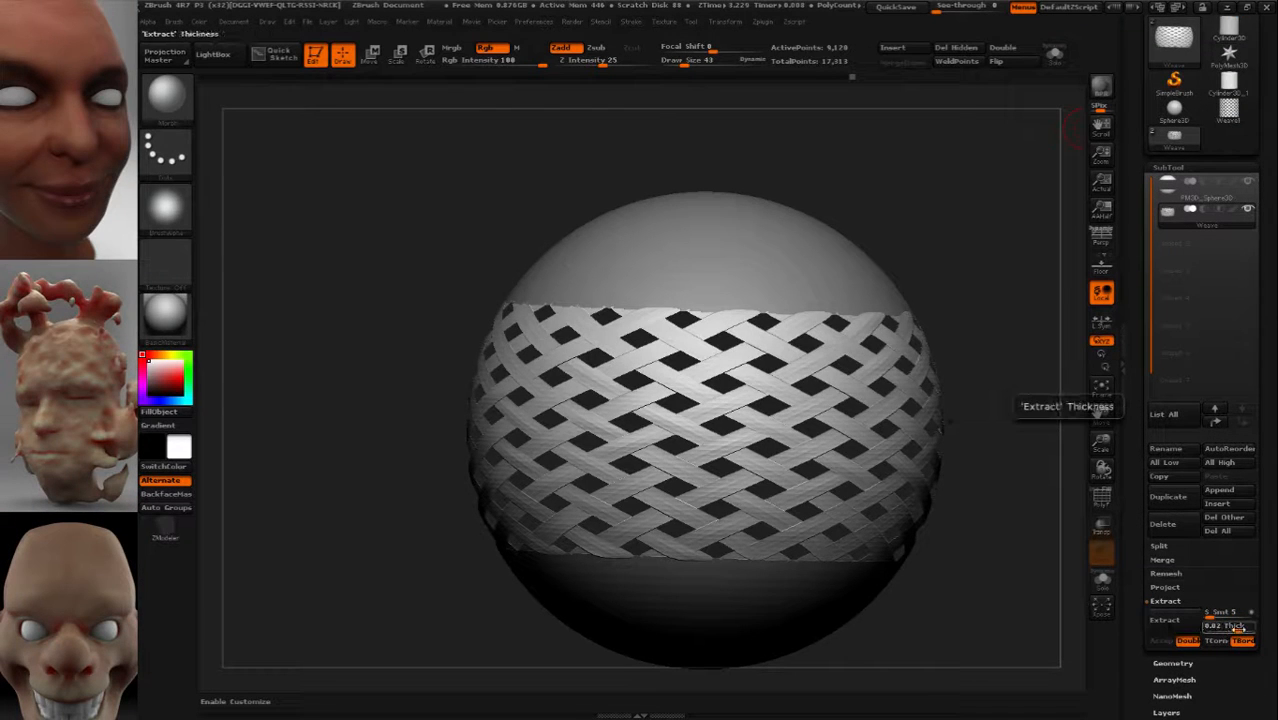
pyautogui.moveTo(1238, 627); pyautogui.dragTo(1173, 628)
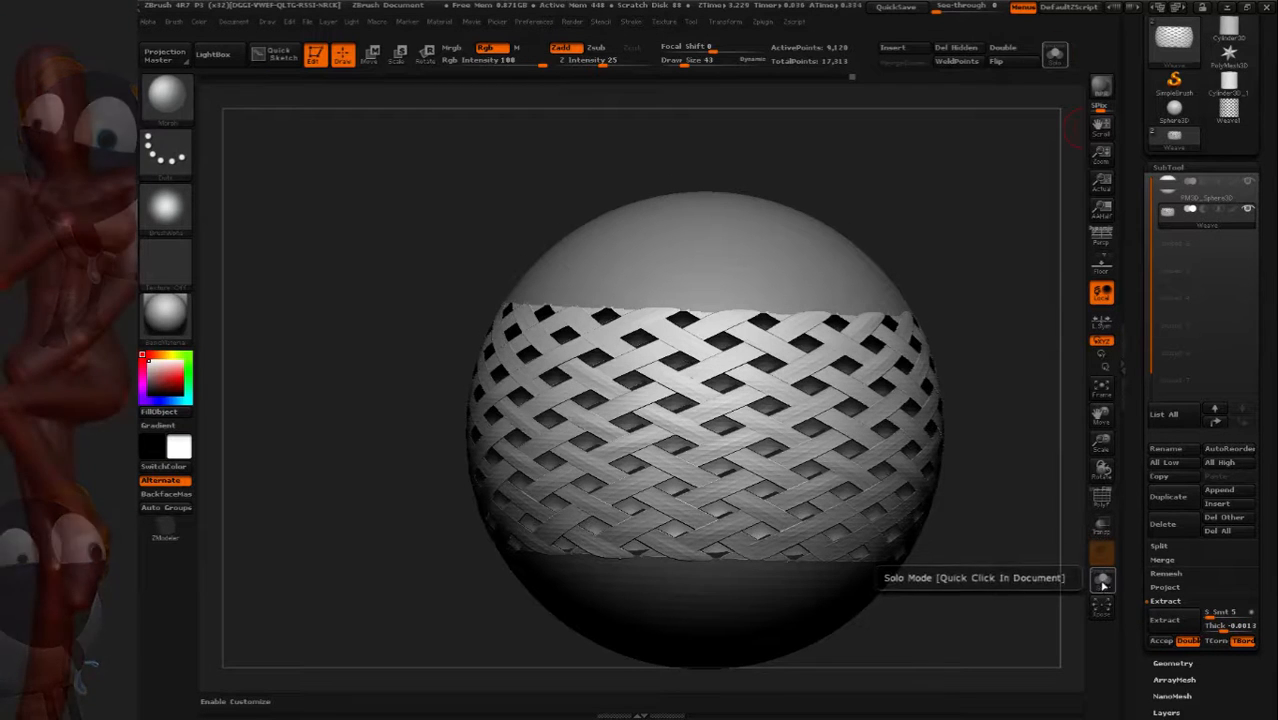
pyautogui.click(1101, 580)
pyautogui.click(1104, 581)
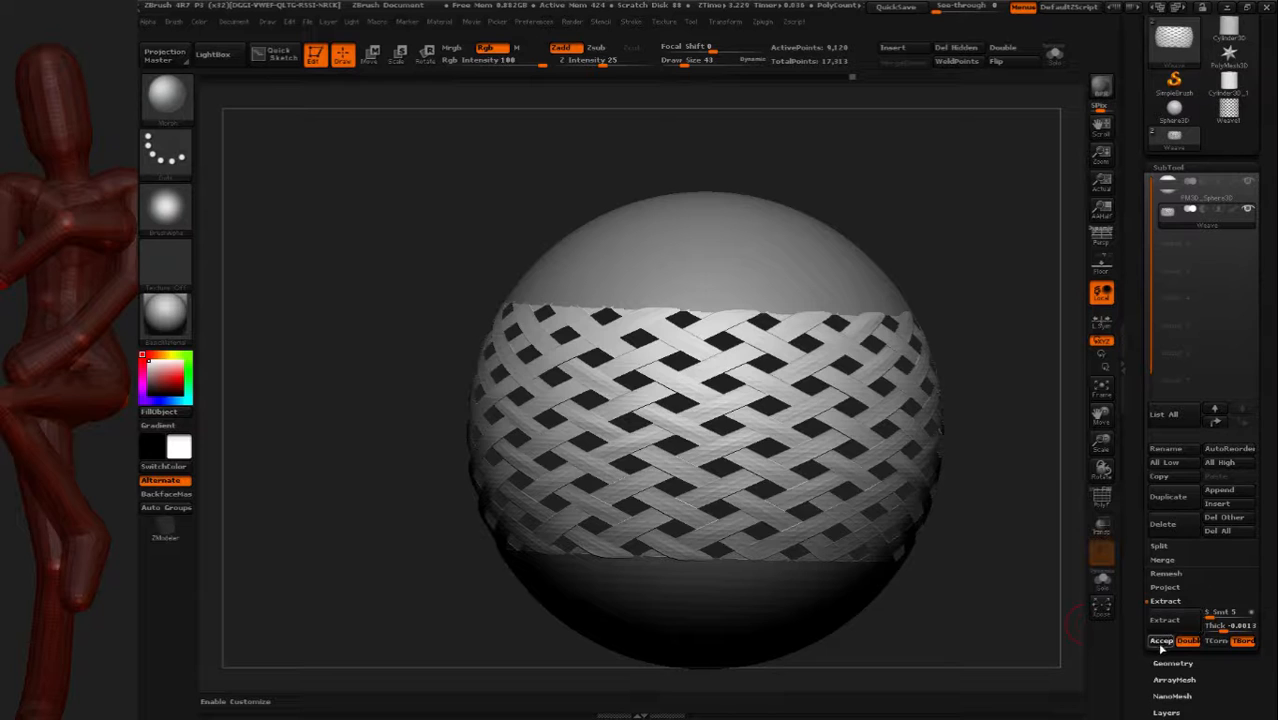
pyautogui.click(1161, 641)
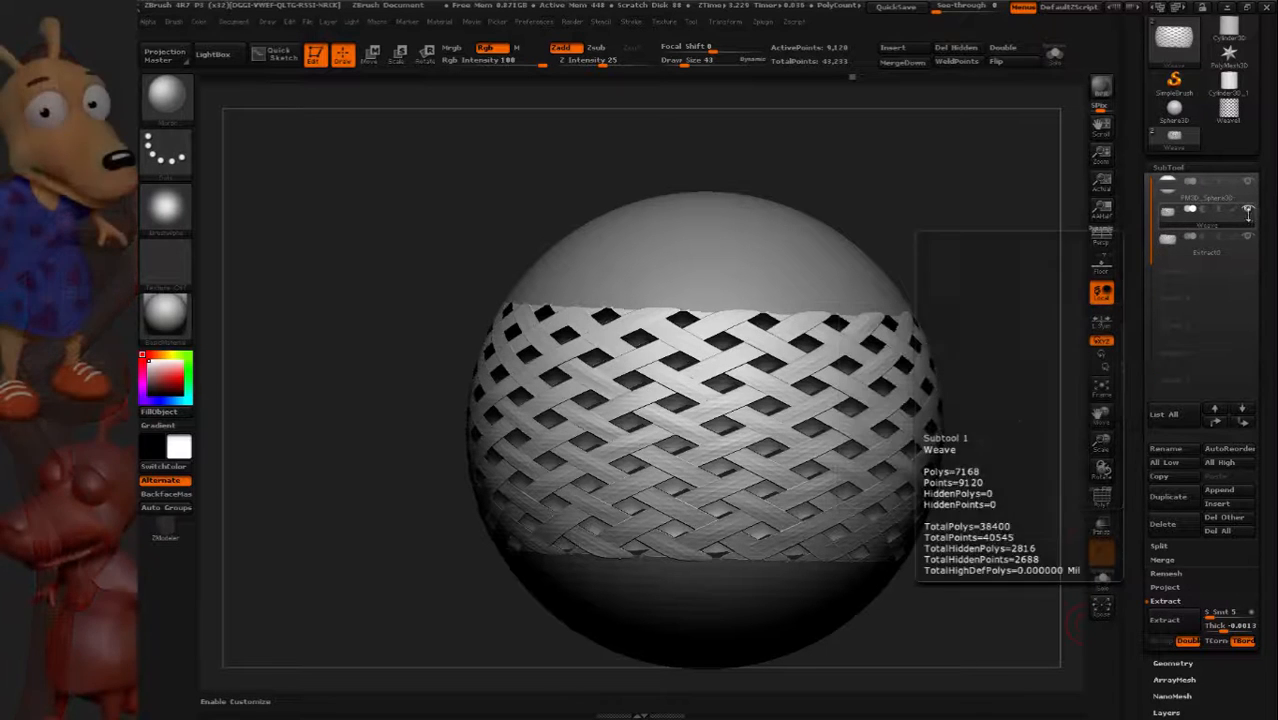
# Make the extracted subtool active, hide the original Weave subtool and isolate the extraction in Solo mode
pyautogui.click(1173, 249)
pyautogui.click(1248, 210)
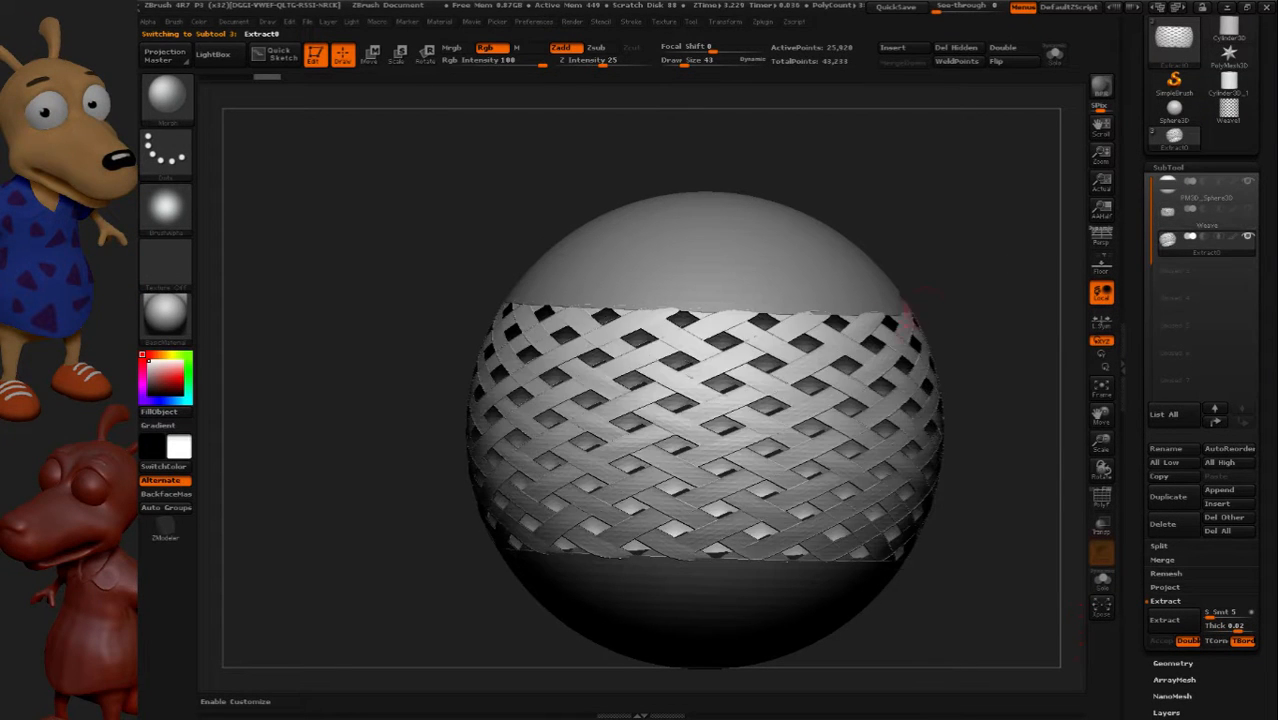
pyautogui.moveTo(922, 298); pyautogui.dragTo(955, 490)
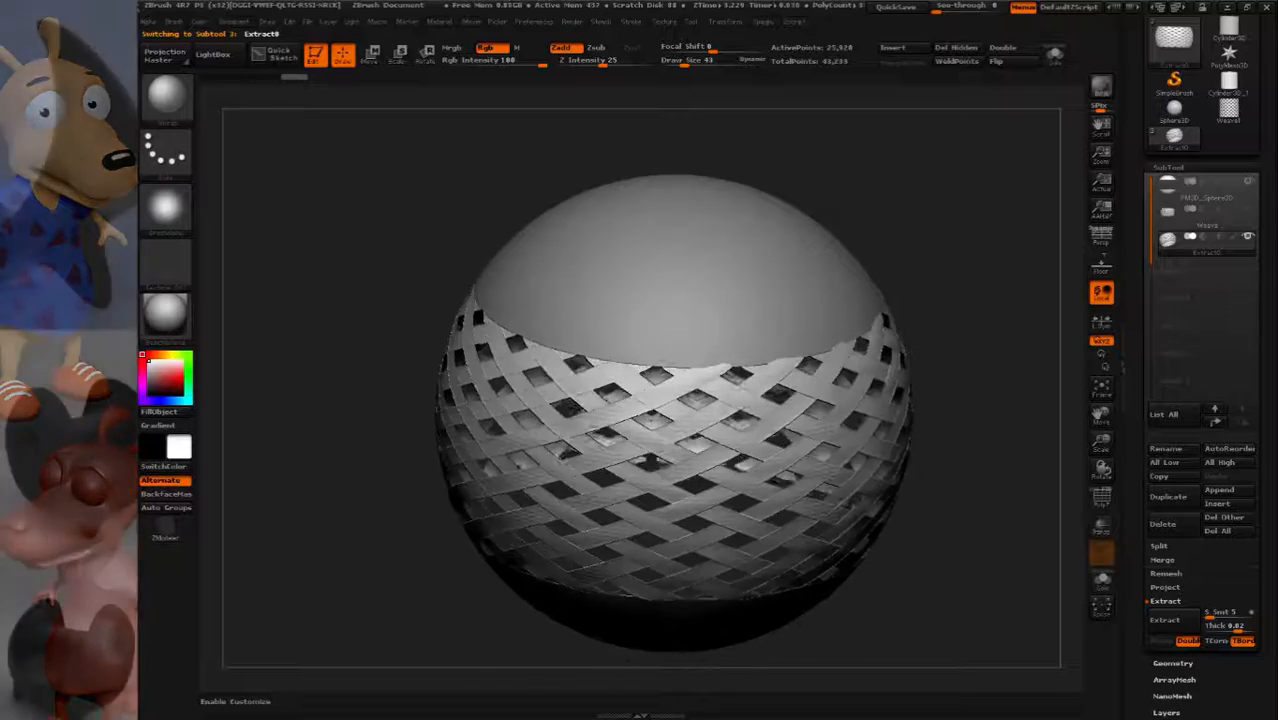
pyautogui.click(1104, 583)
pyautogui.moveTo(800, 430)
pyautogui.mouseDown(button='right')
pyautogui.moveTo(790, 445)
pyautogui.moveTo(778, 385)
pyautogui.mouseUp(button='right')
pyautogui.moveTo(778, 385)
pyautogui.keyDown('alt'); pyautogui.mouseDown(button='right')
pyautogui.moveTo(850, 459)
pyautogui.moveTo(970, 492)
pyautogui.mouseUp(button='right'); pyautogui.keyUp('alt')
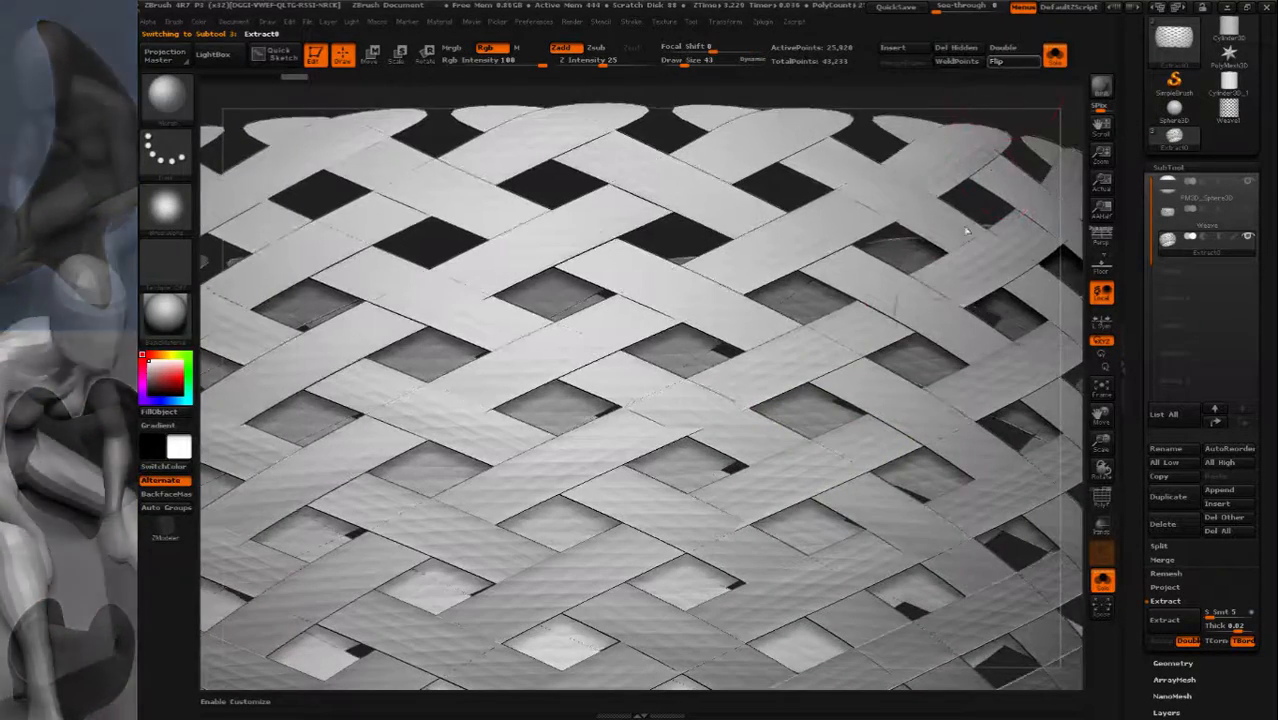
pyautogui.moveTo(913, 373)
pyautogui.keyDown('ctrl'); pyautogui.mouseDown(button='right')
pyautogui.moveTo(842, 390)
pyautogui.moveTo(690, 366)
pyautogui.mouseUp(button='right'); pyautogui.keyUp('ctrl')
pyautogui.moveTo(690, 366)
pyautogui.mouseDown(button='right')
pyautogui.moveTo(665, 378)
pyautogui.moveTo(645, 425)
pyautogui.moveTo(699, 565)
pyautogui.mouseUp(button='right')
# Isolate the strands running in one diagonal direction by their polygroup and fill them with red
pyautogui.keyDown('ctrl'); pyautogui.keyDown('shift'); pyautogui.click(620, 406); pyautogui.keyUp('shift'); pyautogui.keyUp('ctrl')
pyautogui.hotkey('ctrl', 'shift', 'a')
pyautogui.moveTo(544, 468); pyautogui.dragTo(478, 384, button='right')
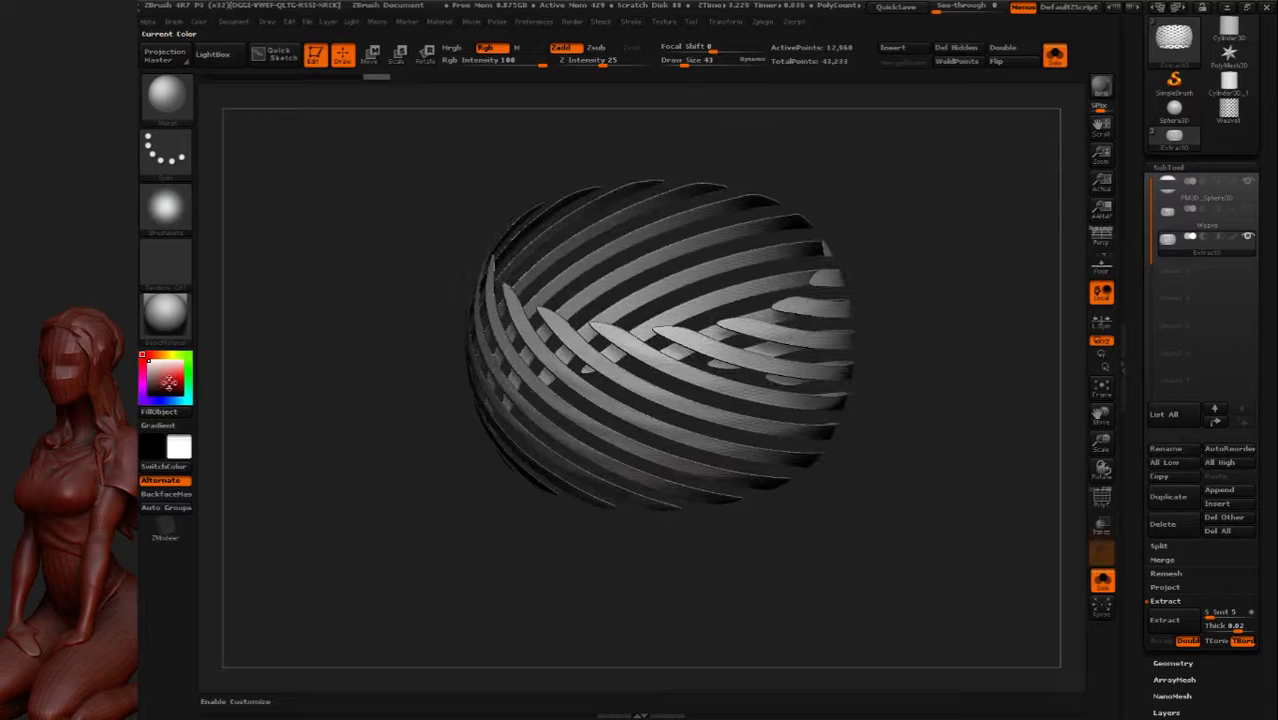
pyautogui.click(180, 382)
pyautogui.moveTo(351, 404); pyautogui.dragTo(359, 331, button='right')
# Invert the visibility, fill the opposite strands with dark blue and show the whole weave again
pyautogui.keyDown('ctrl'); pyautogui.keyDown('shift'); pyautogui.moveTo(348, 325); pyautogui.dragTo(325, 370); pyautogui.keyUp('shift'); pyautogui.keyUp('ctrl')
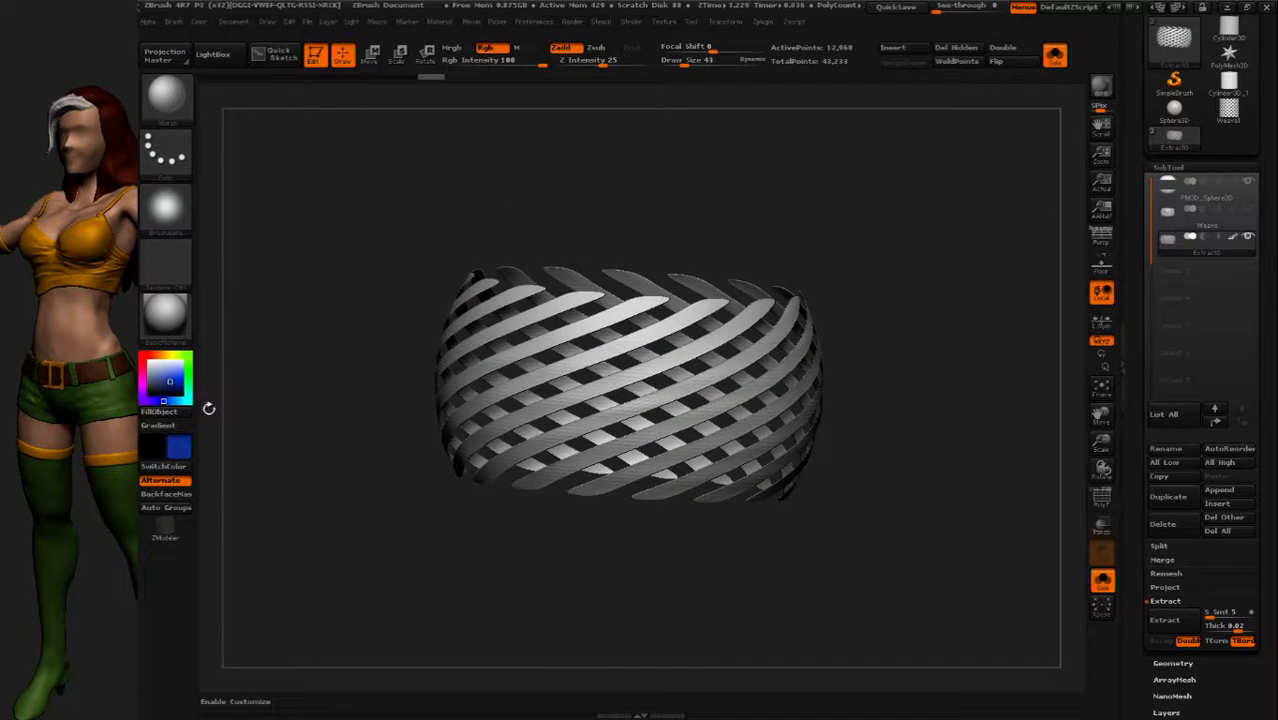
pyautogui.click(182, 413)
pyautogui.keyDown('ctrl'); pyautogui.keyDown('shift'); pyautogui.click(344, 371); pyautogui.keyUp('shift'); pyautogui.keyUp('ctrl')
pyautogui.moveTo(686, 366); pyautogui.dragTo(690, 440, button='right')
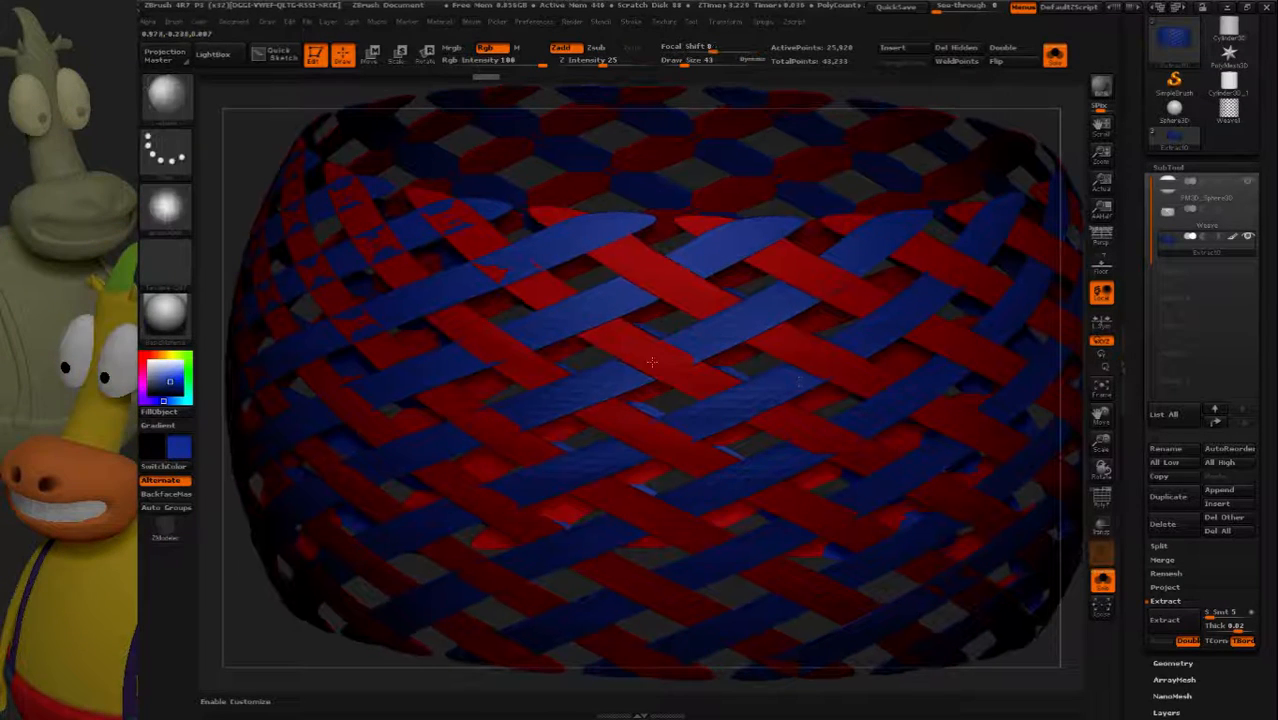
# Select the Move Topological brush and look over the red and blue weave from several angles
pyautogui.click(170, 103)
pyautogui.click(958, 335)
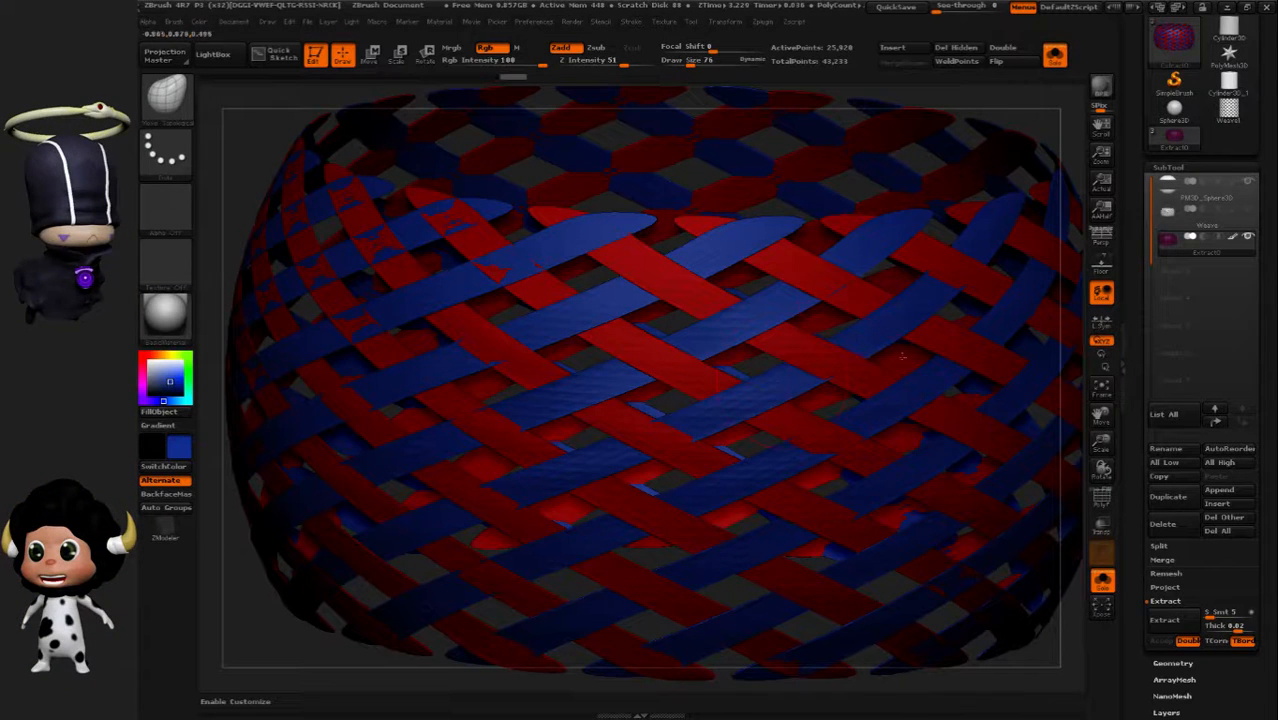
pyautogui.keyDown('ctrl'); pyautogui.moveTo(958, 339); pyautogui.dragTo(916, 242, button='right'); pyautogui.keyUp('ctrl')
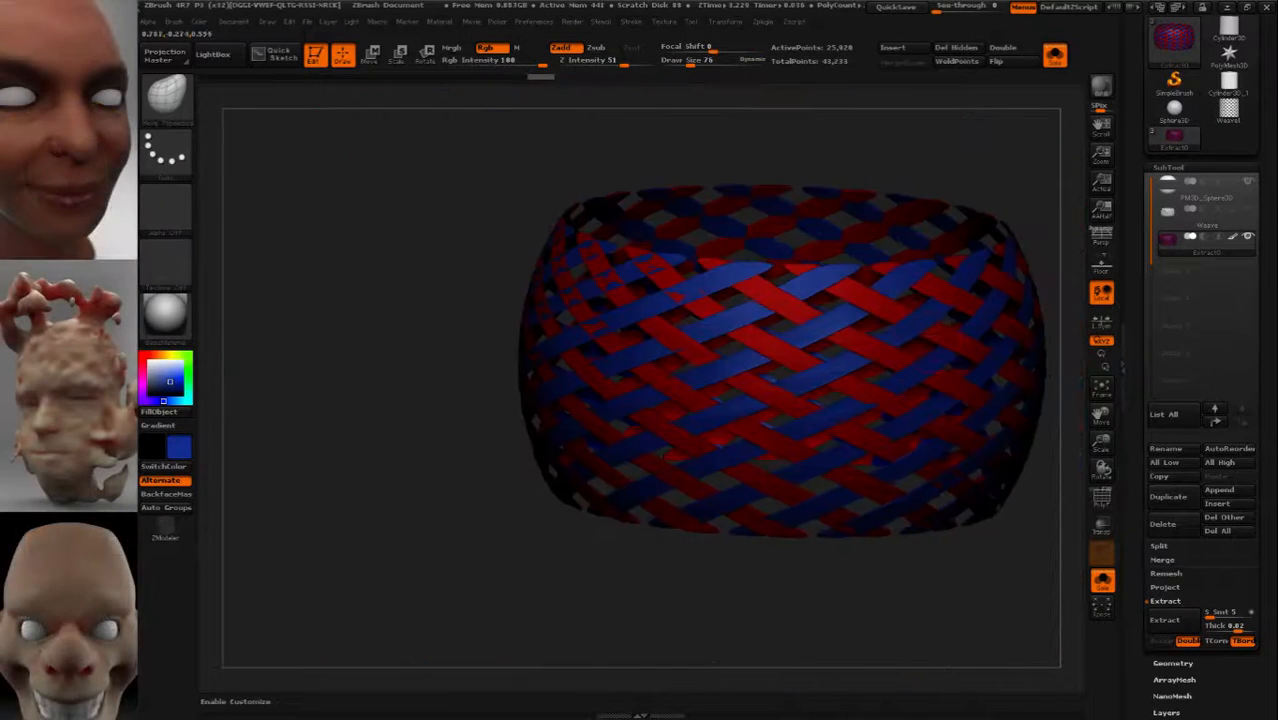
pyautogui.moveTo(952, 287)
pyautogui.keyDown('alt'); pyautogui.mouseDown(button='right')
pyautogui.moveTo(855, 328)
pyautogui.moveTo(843, 362)
pyautogui.moveTo(836, 290)
pyautogui.mouseUp(button='right'); pyautogui.keyUp('alt')
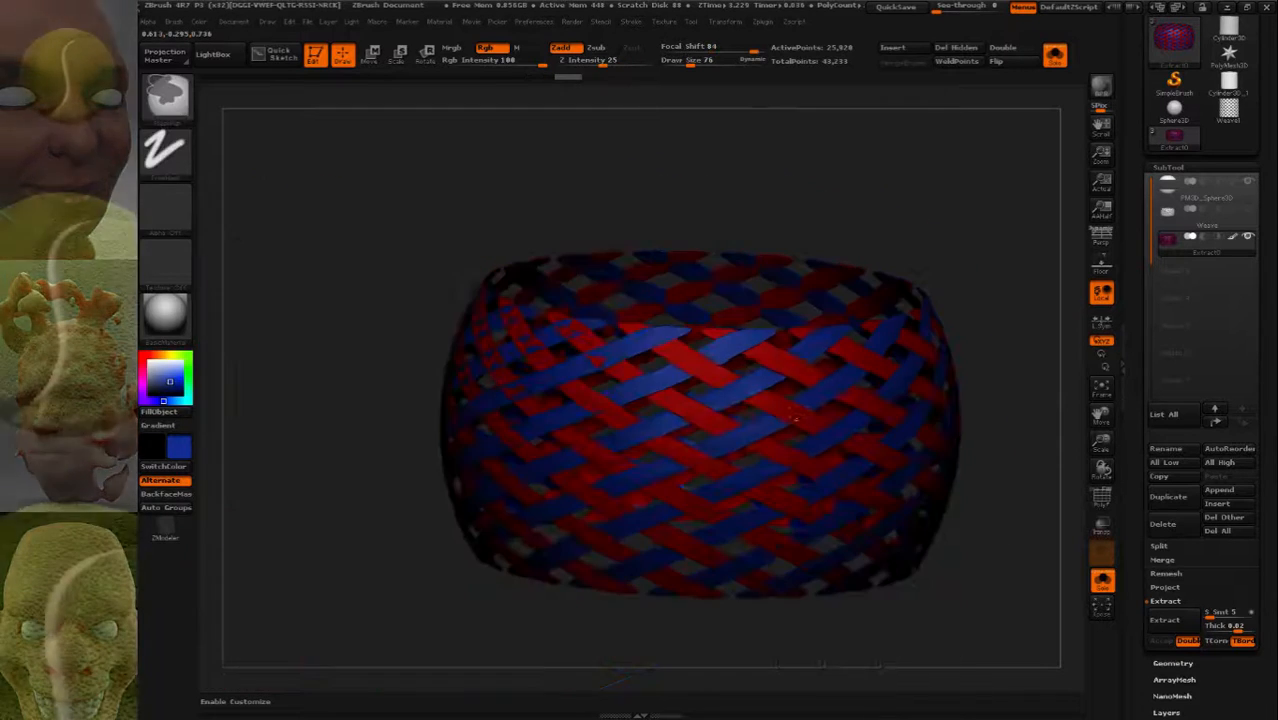
pyautogui.moveTo(836, 440); pyautogui.dragTo(1039, 494, button='right')
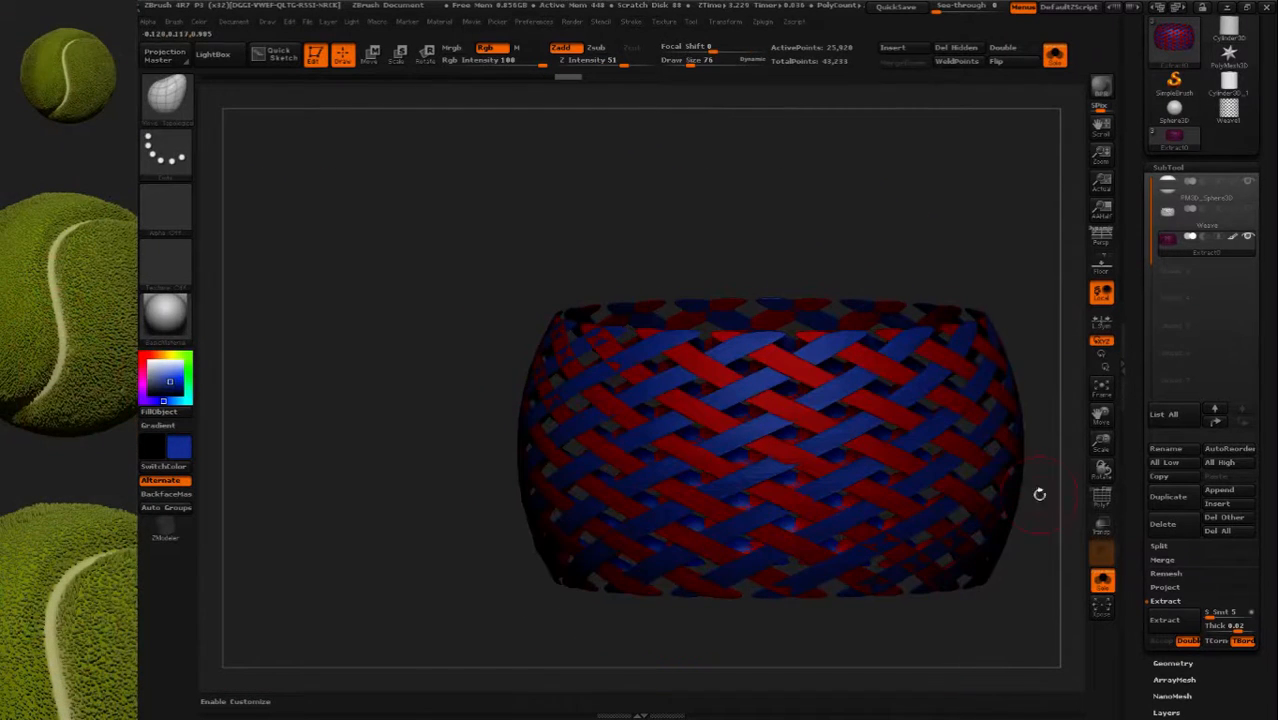
# Leave Solo mode to bring back the sphere and examine how the colored woven band sits around it
pyautogui.click(1100, 582)
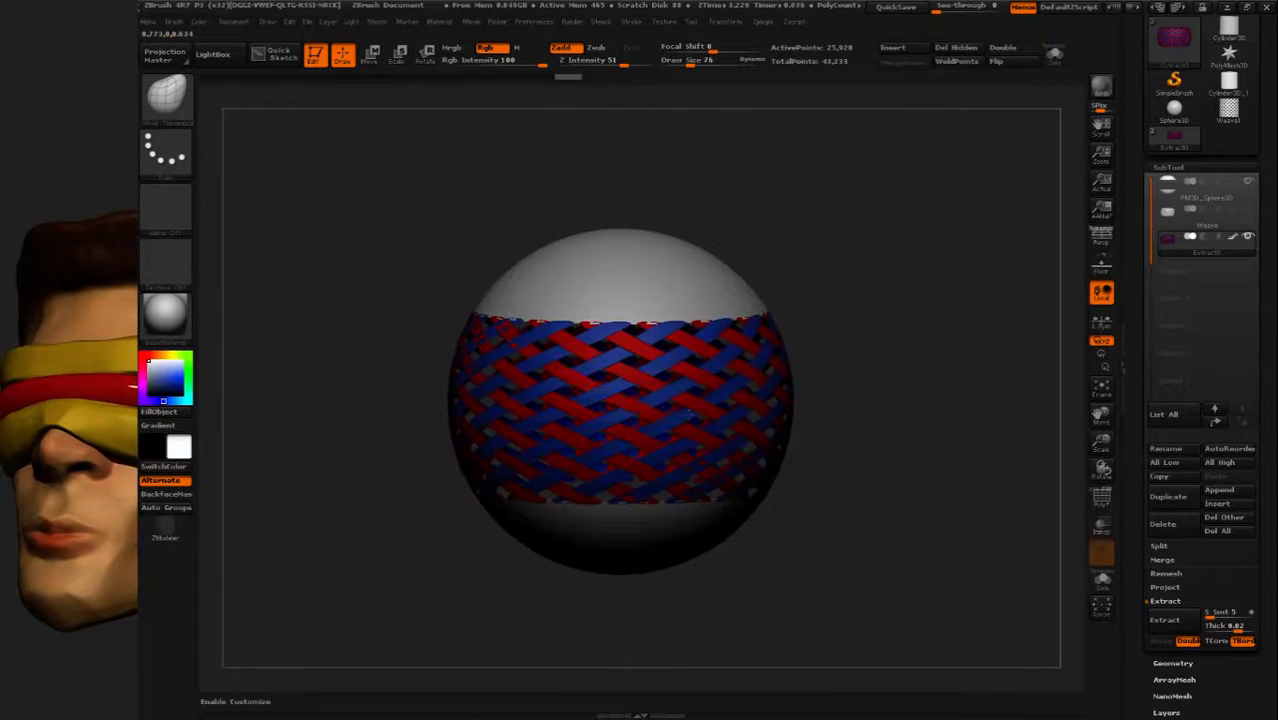
pyautogui.moveTo(688, 413)
pyautogui.mouseDown(button='right')
pyautogui.moveTo(738, 405)
pyautogui.moveTo(673, 405)
pyautogui.mouseUp(button='right')
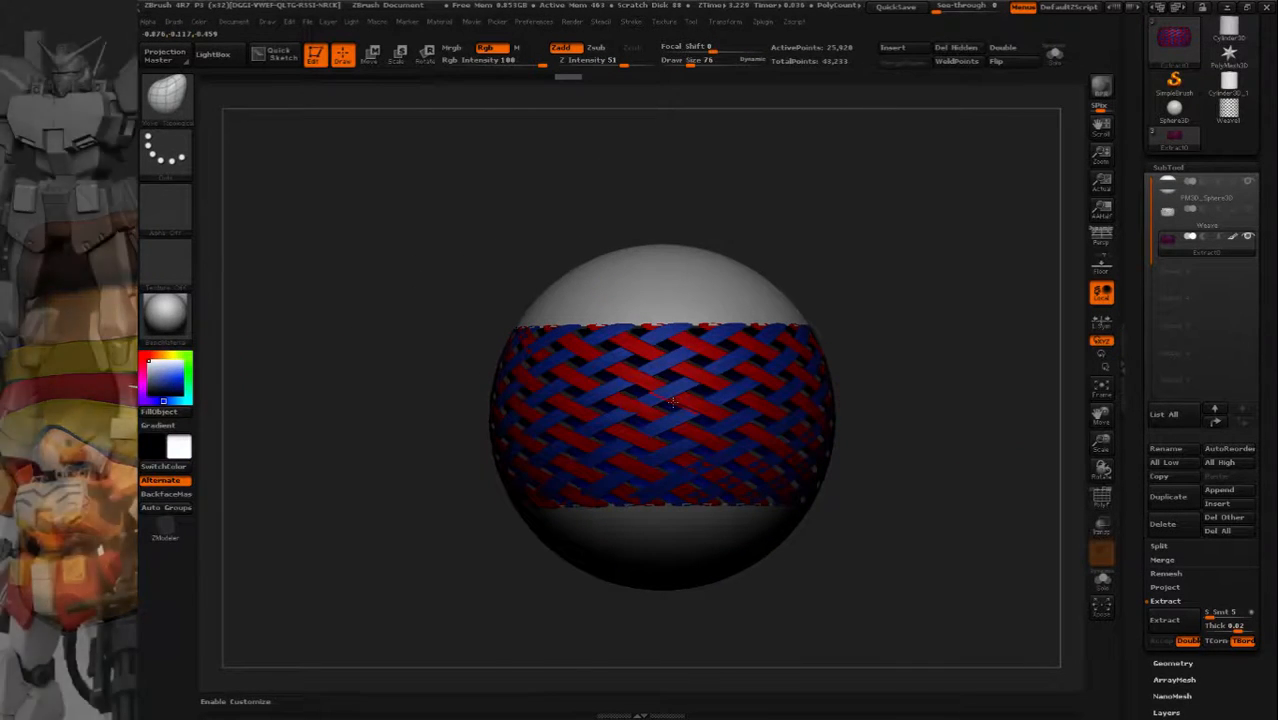
pyautogui.moveTo(890, 399)
pyautogui.mouseDown()
pyautogui.moveTo(790, 464)
pyautogui.moveTo(766, 448)
pyautogui.moveTo(780, 410)
pyautogui.moveTo(878, 406)
pyautogui.mouseUp()
pyautogui.moveTo(878, 406); pyautogui.dragTo(1072, 432, button='right')
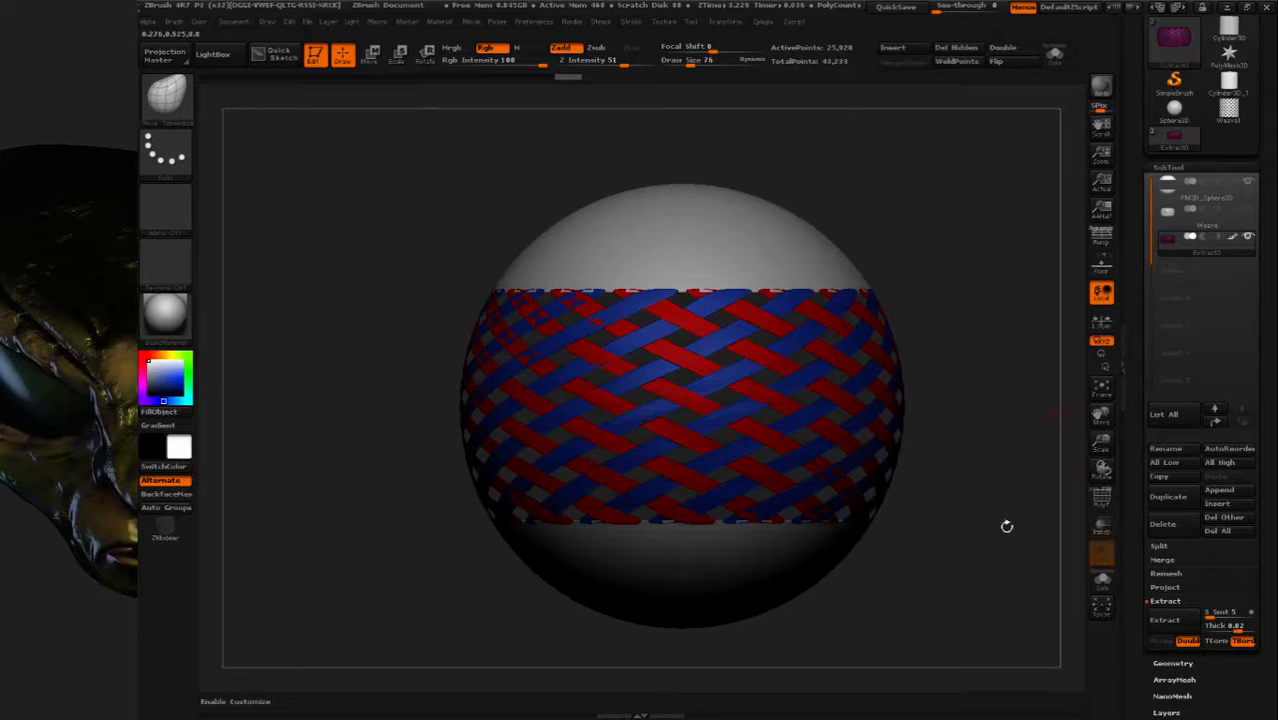